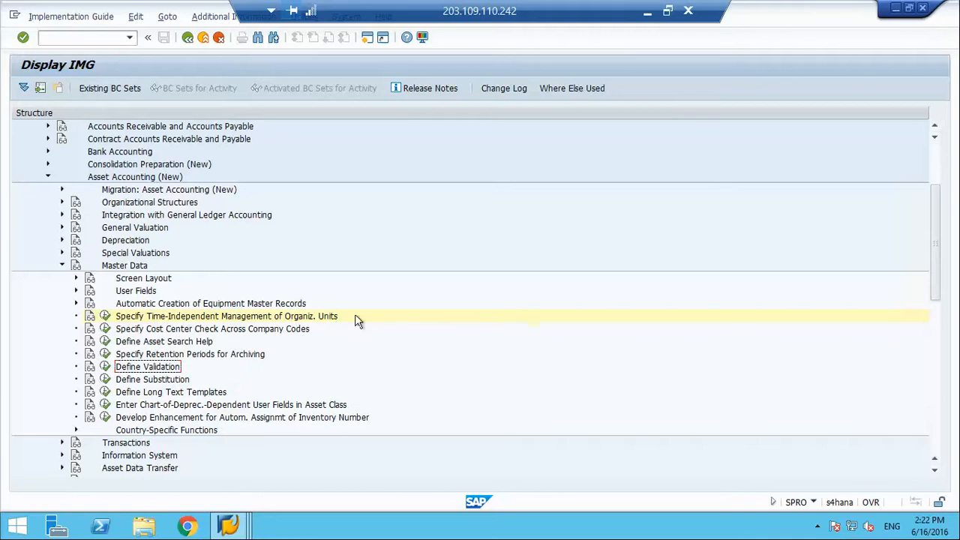
Step: Read the documentation for the Define Validation and Define Substitution activities under Asset Accounting master data
left_click(123, 381)
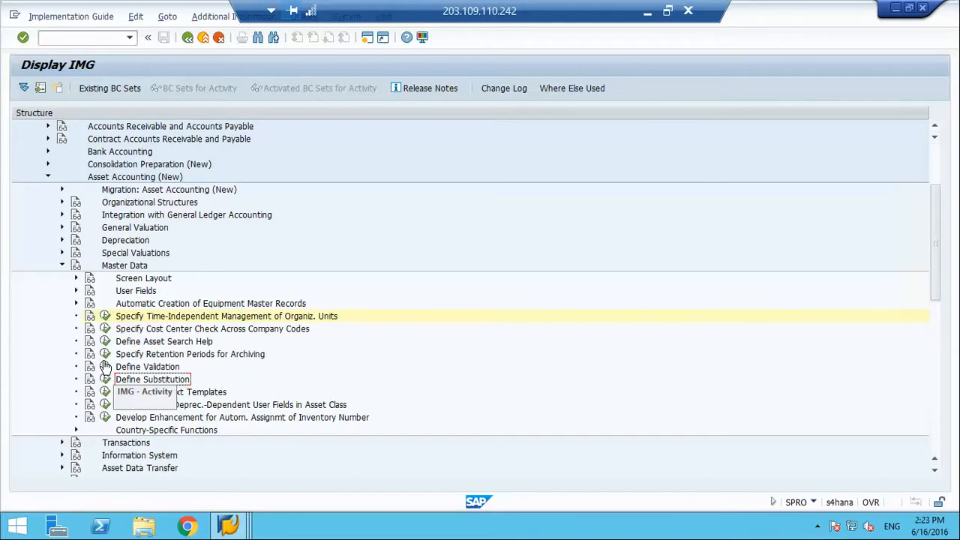
left_click(90, 367)
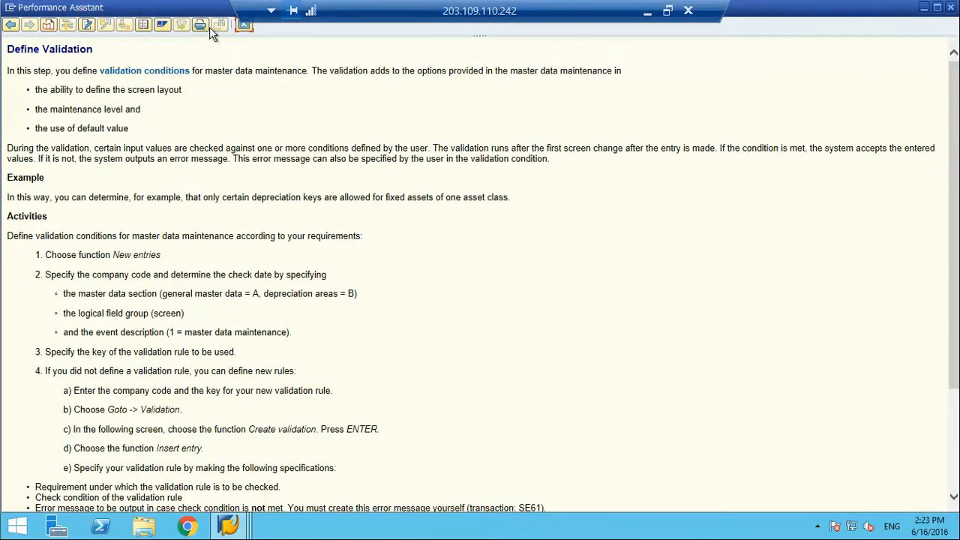
left_click(245, 27)
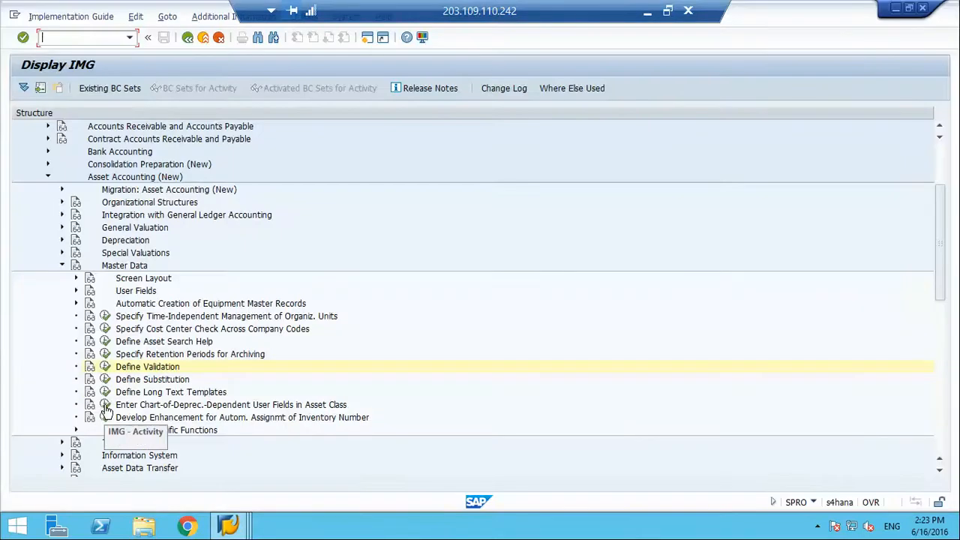
left_click(89, 379)
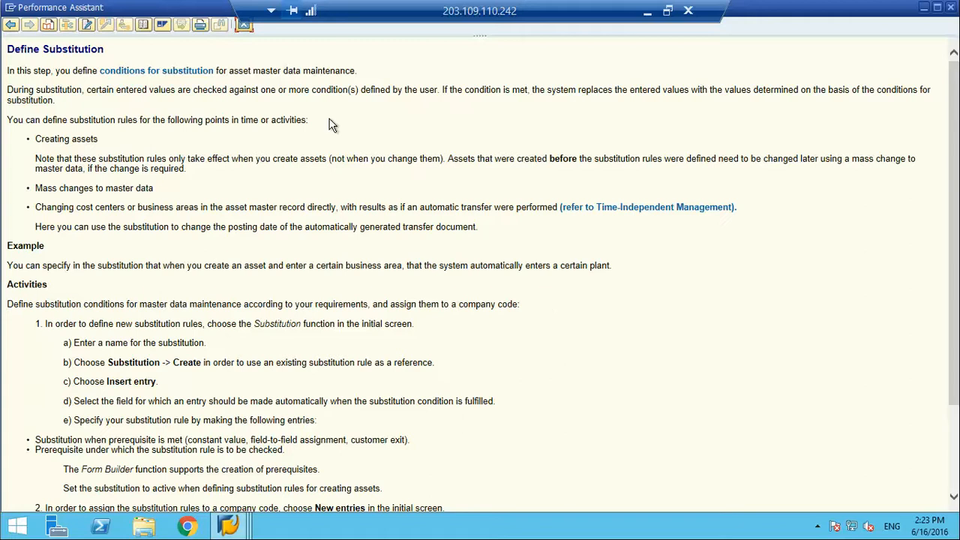
left_click(244, 27)
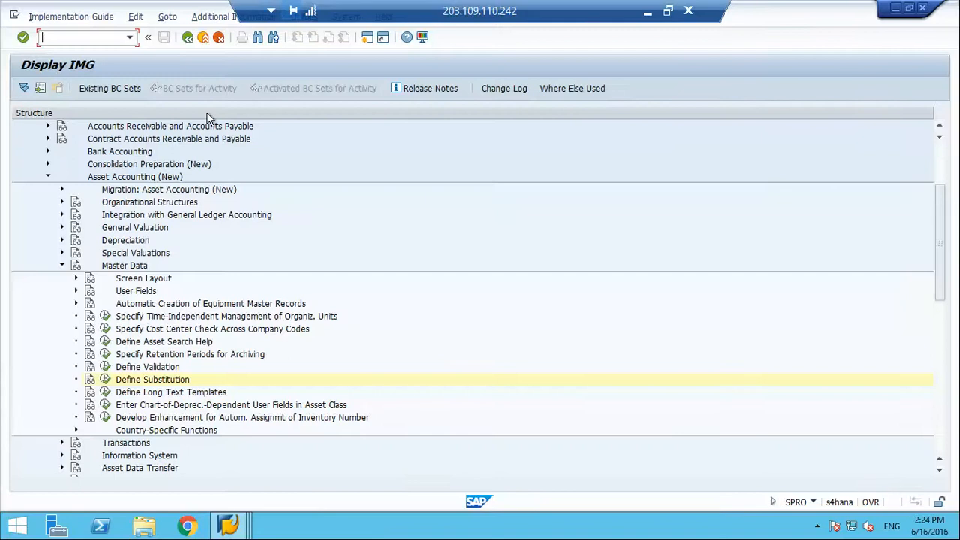
Step: Open the Define Substitution activity for mass changes
left_click(105, 379)
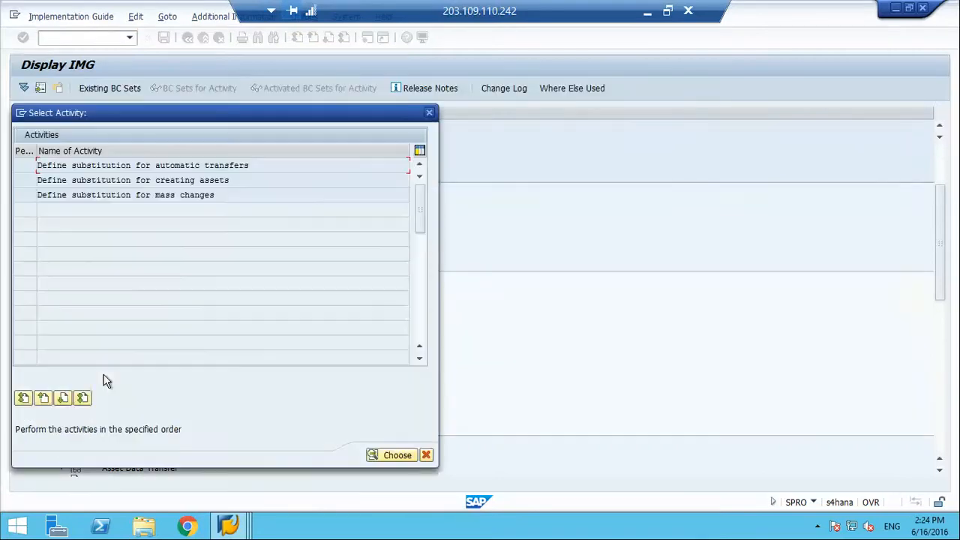
left_click(155, 182)
double_click(153, 195)
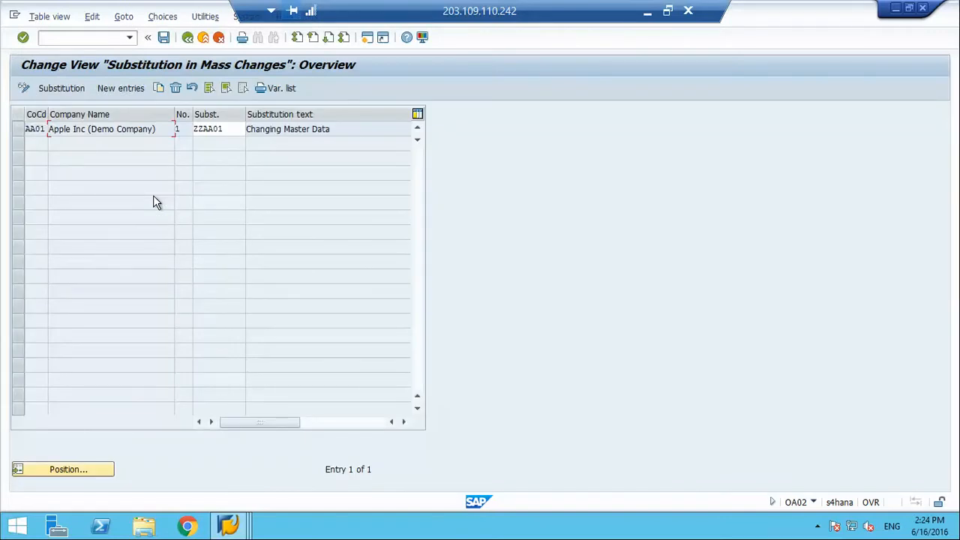
Step: Open substitution ZZAA01 of company code AA01 and display the prerequisite of Step 001 for editing
left_click(18, 129)
left_click(66, 89)
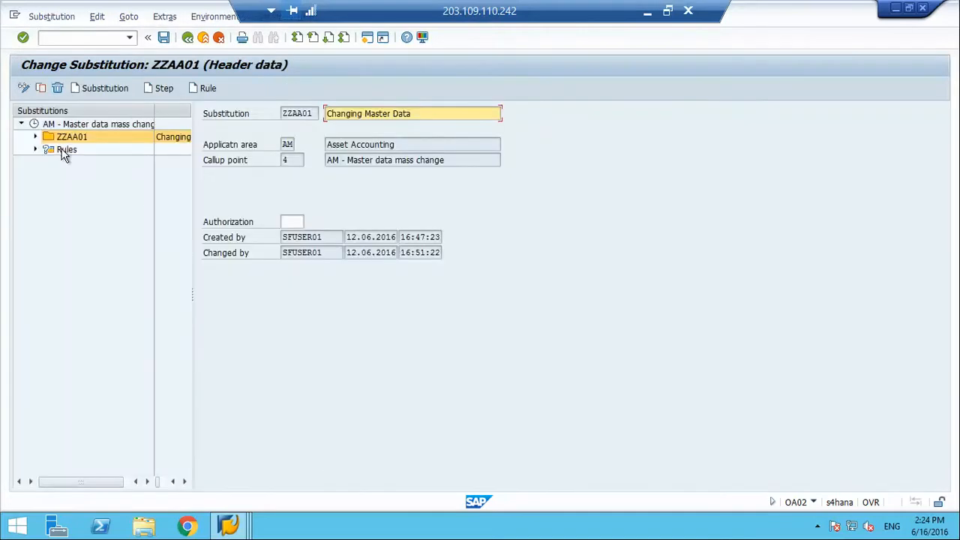
left_click(35, 138)
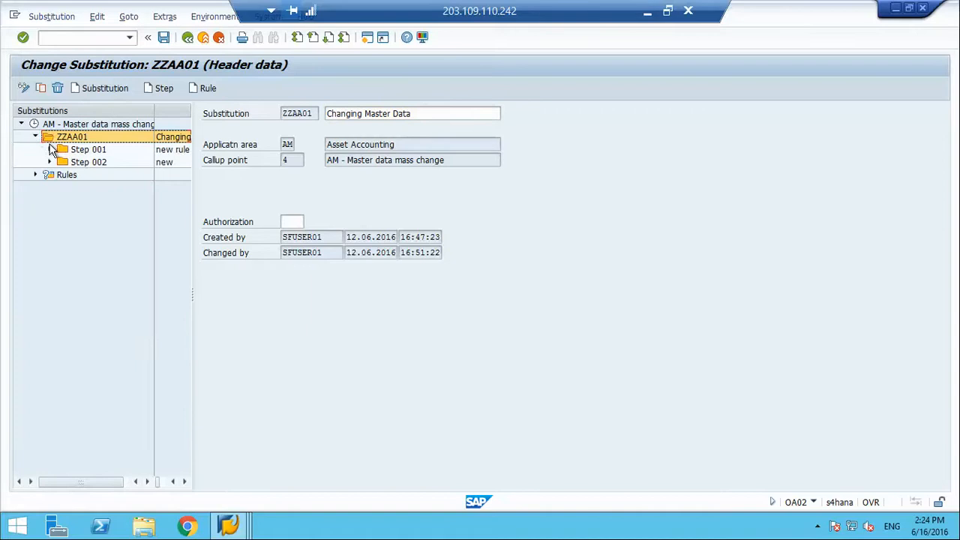
left_click(50, 149)
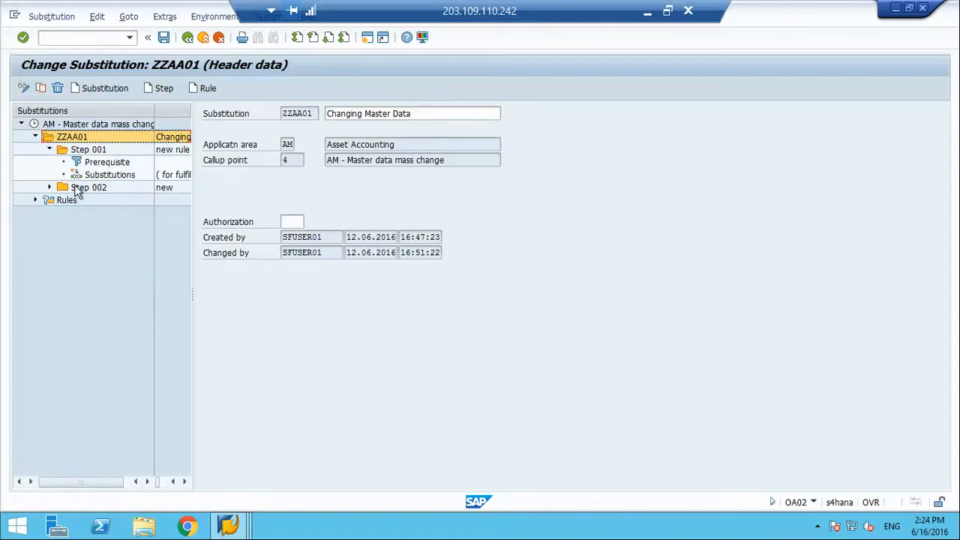
double_click(92, 165)
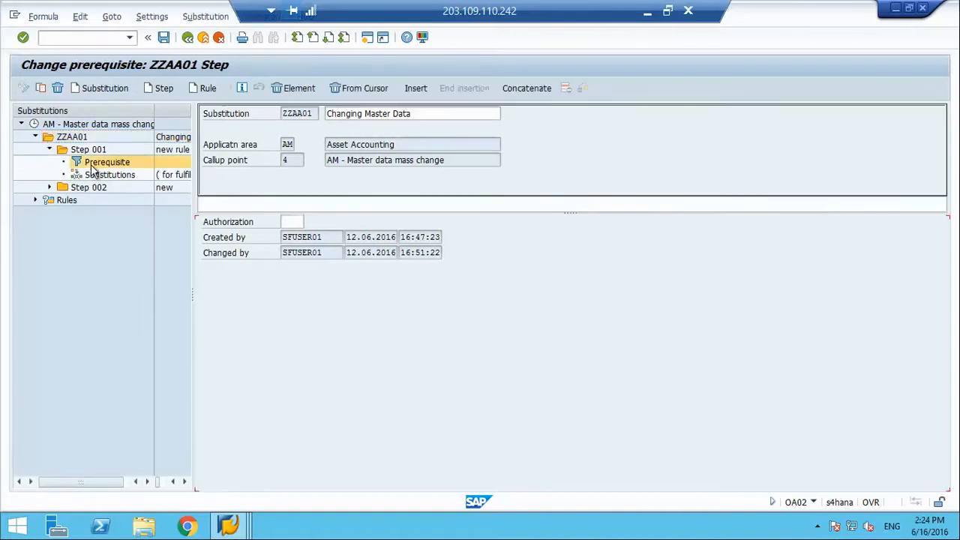
left_click(358, 124)
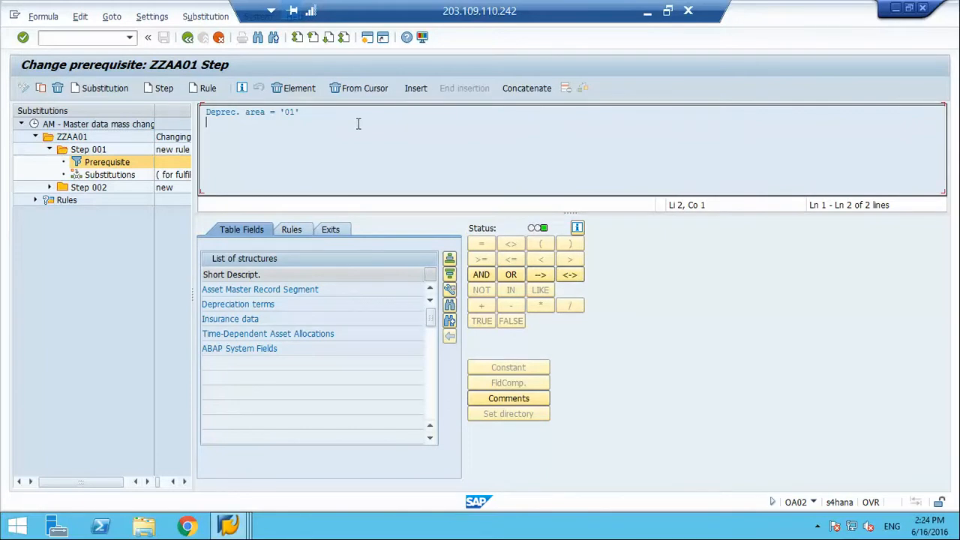
Step: Extend the prerequisite with AND and the Deprec. area field from Depreciation terms, followed by an equals operator
left_click(481, 275)
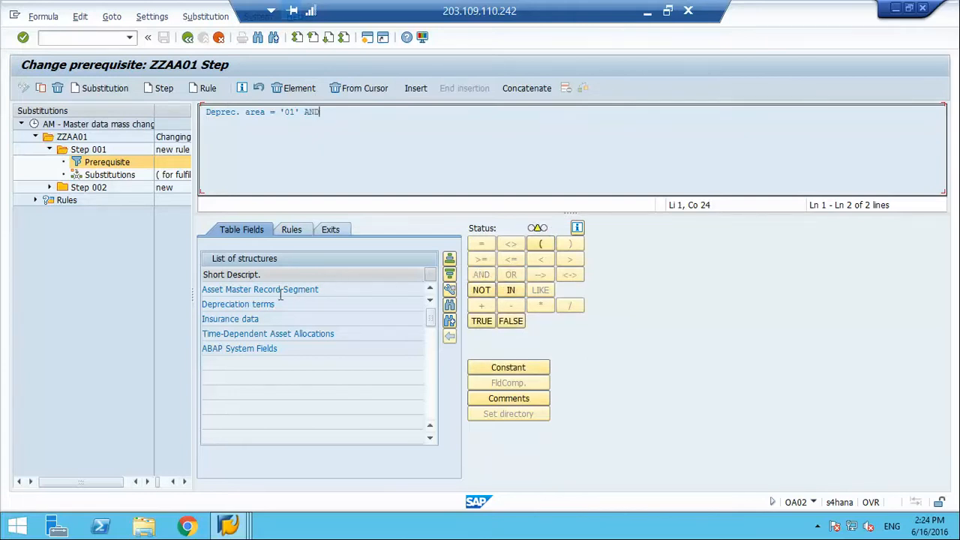
left_click(242, 304)
double_click(242, 304)
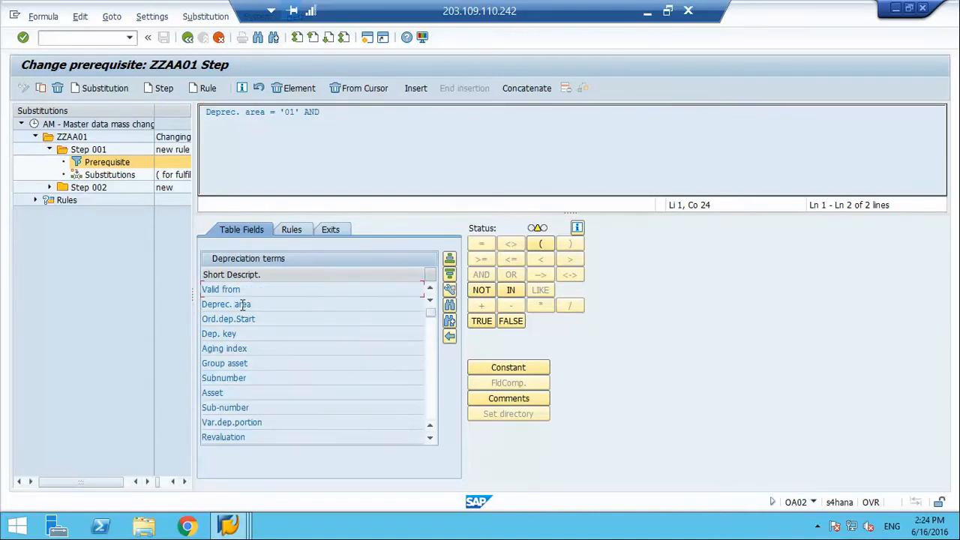
double_click(235, 304)
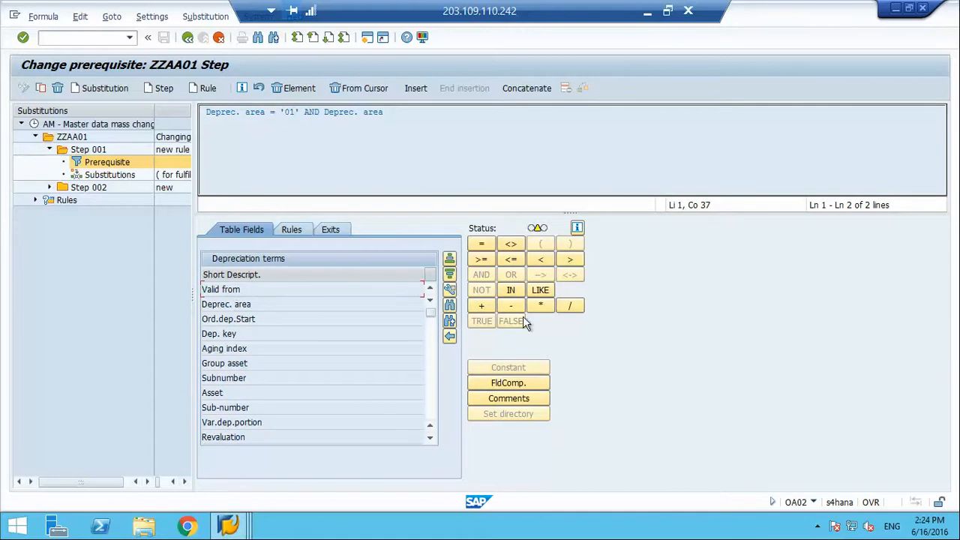
left_click(483, 248)
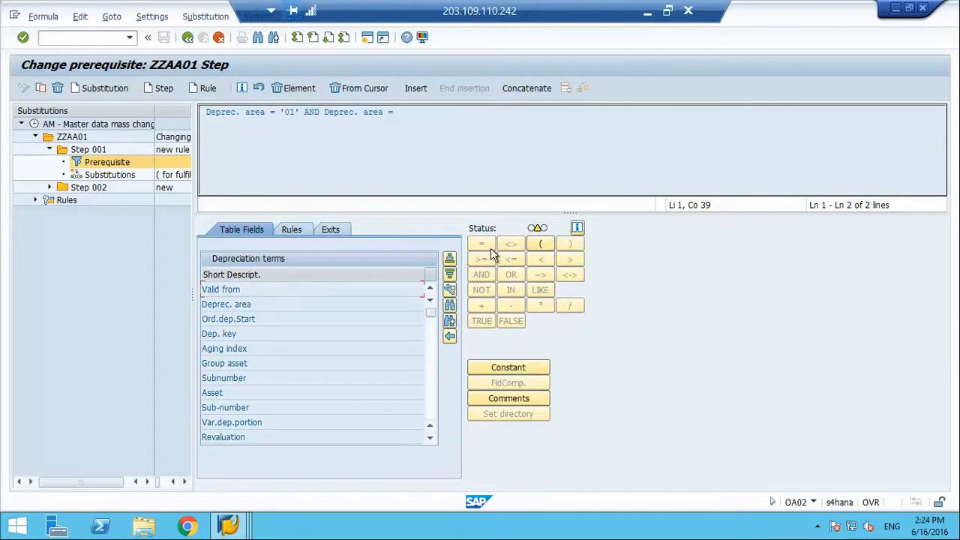
Step: Complete the condition with constant 10, chosen from the depreciation areas of chart of depreciation 1AA
left_click(507, 368)
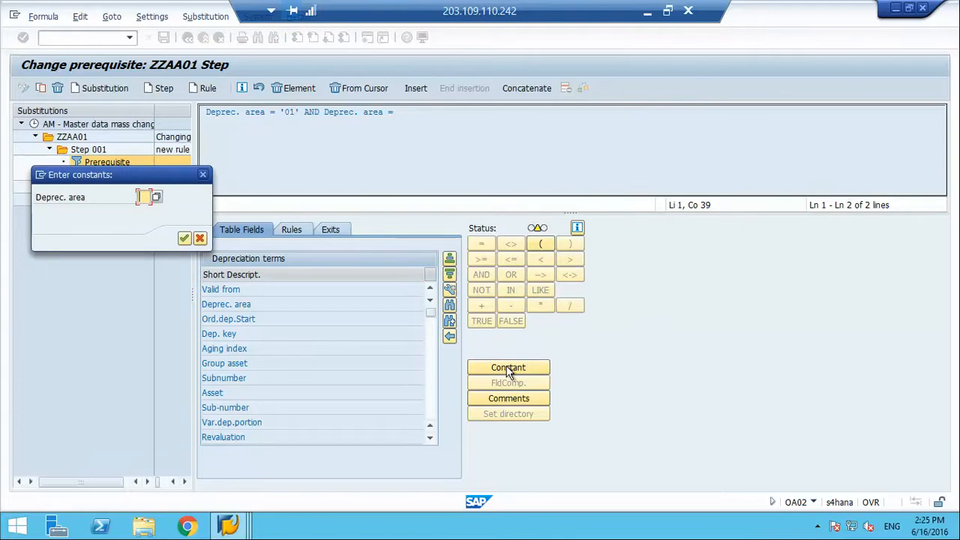
key("F4")
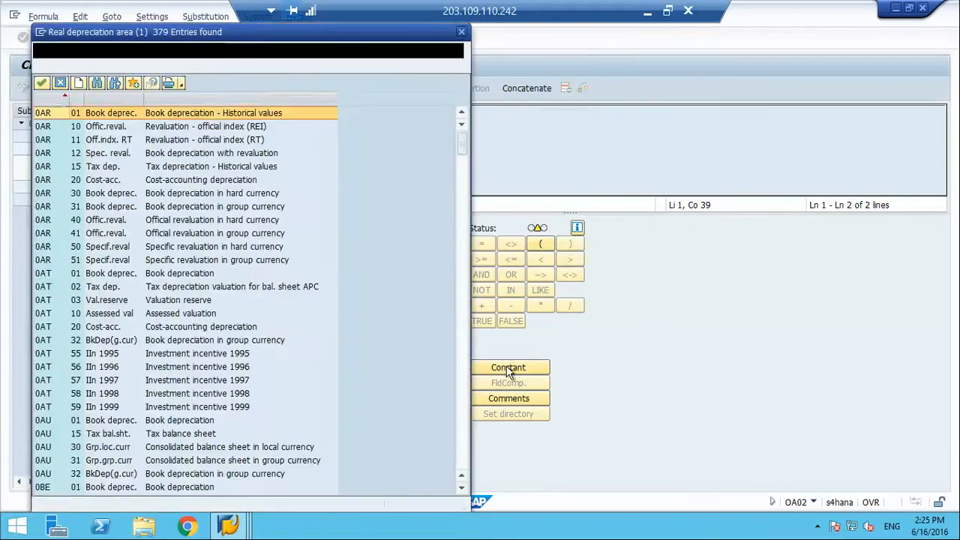
left_click(201, 69)
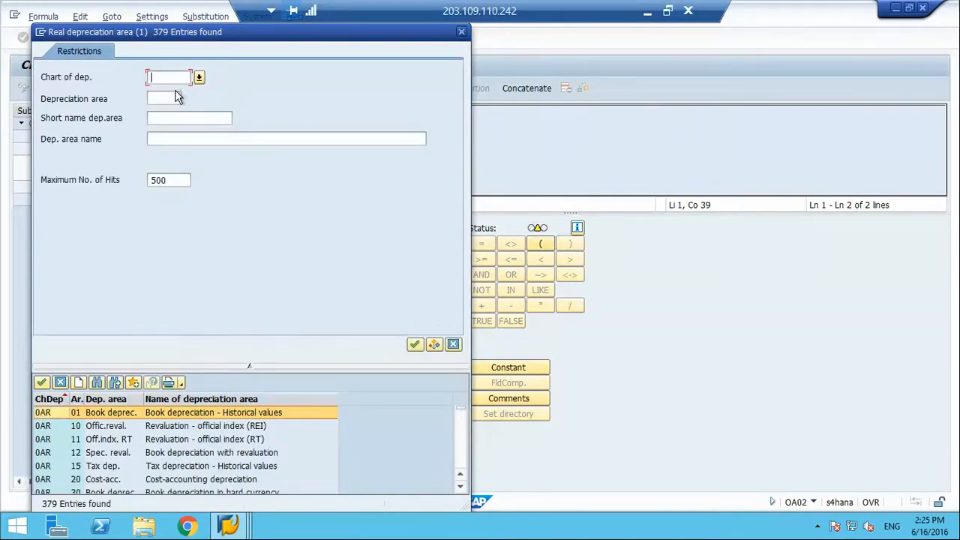
left_click(165, 77)
type("1US")
key("Return")
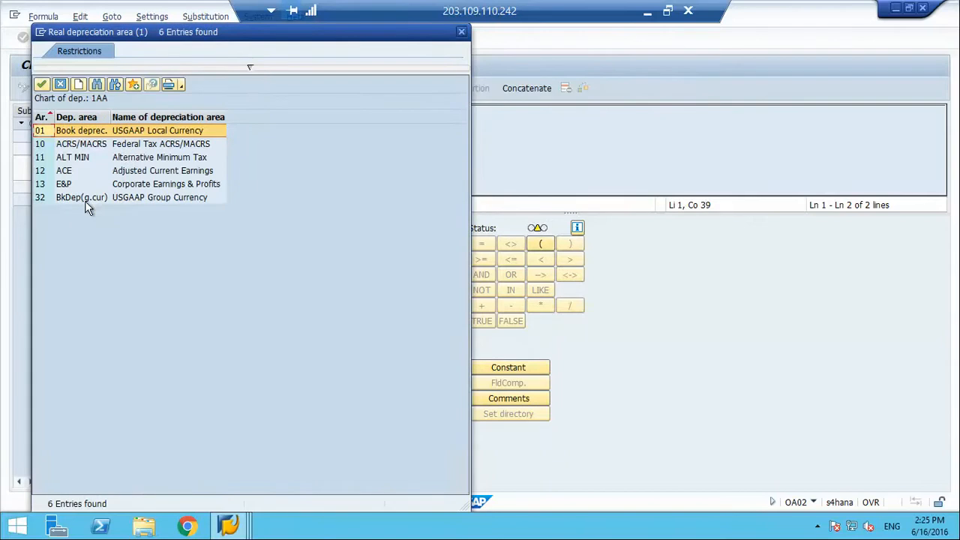
double_click(75, 145)
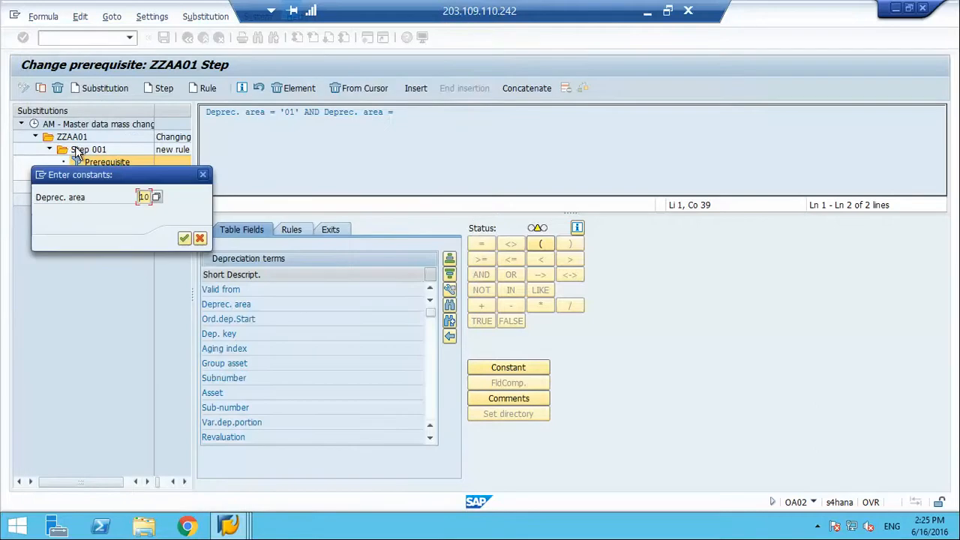
key("Return")
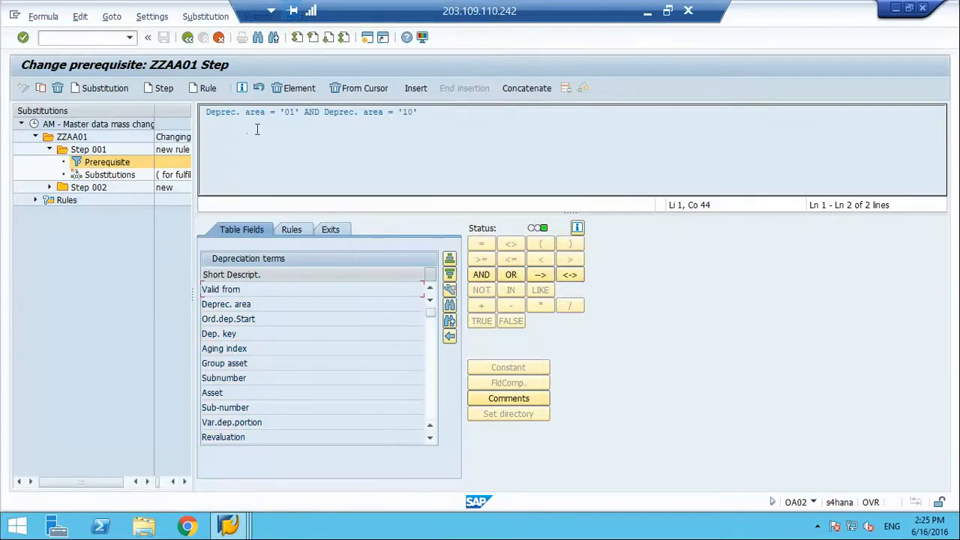
Step: Open the substitutions of Step 001, start adding an entry and browse the list of substitutable fields
left_click(109, 177)
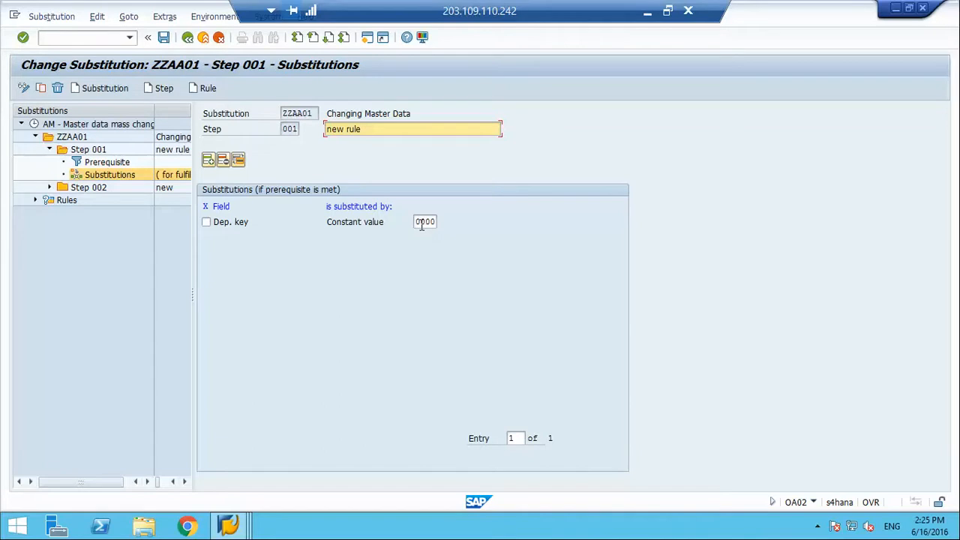
left_click(208, 159)
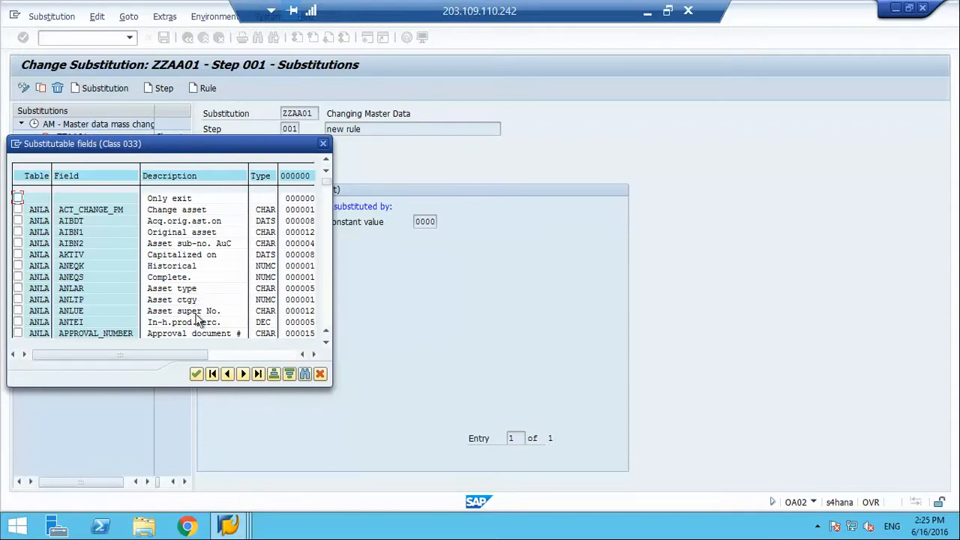
left_click(324, 344)
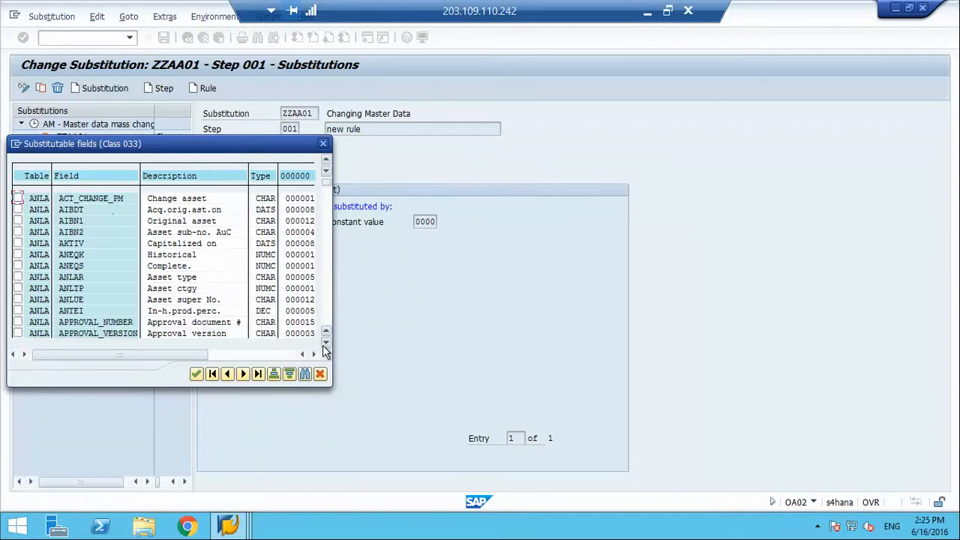
left_click(324, 344)
left_click(324, 344)
left_click(324, 344)
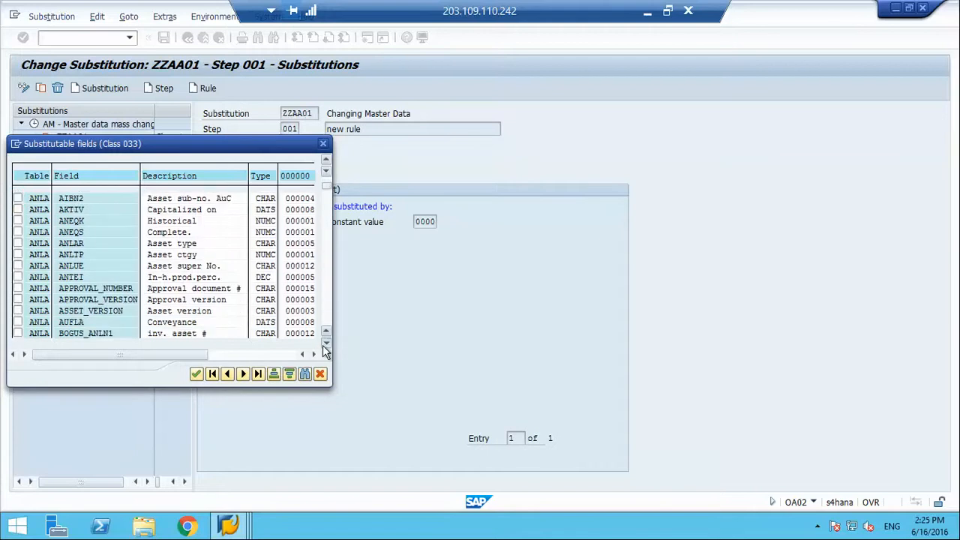
left_click(324, 344)
left_click(324, 344)
left_click(324, 344)
left_click(324, 344)
left_click(324, 344)
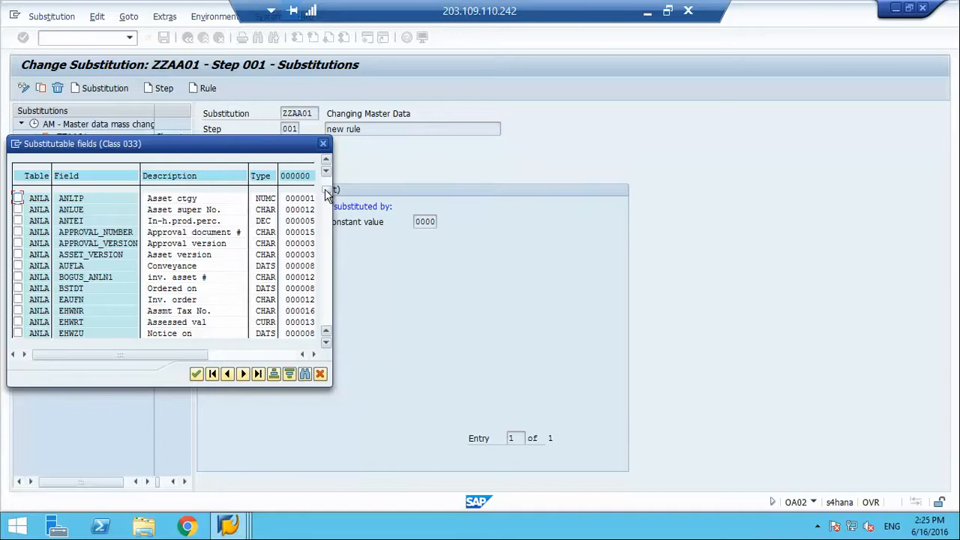
left_click_drag(325, 189, 327, 257)
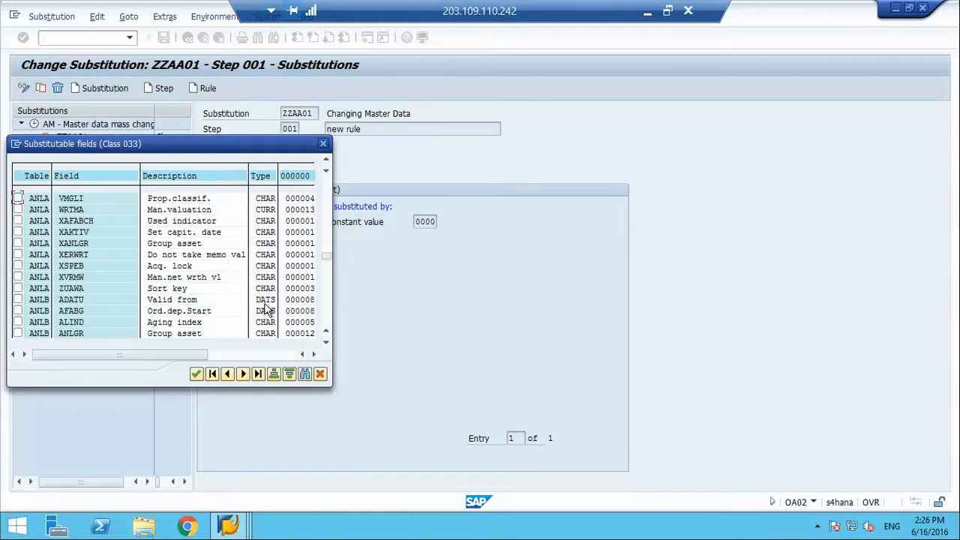
Step: Start a search in the substitutable fields list with the term "useful"
left_click(306, 375)
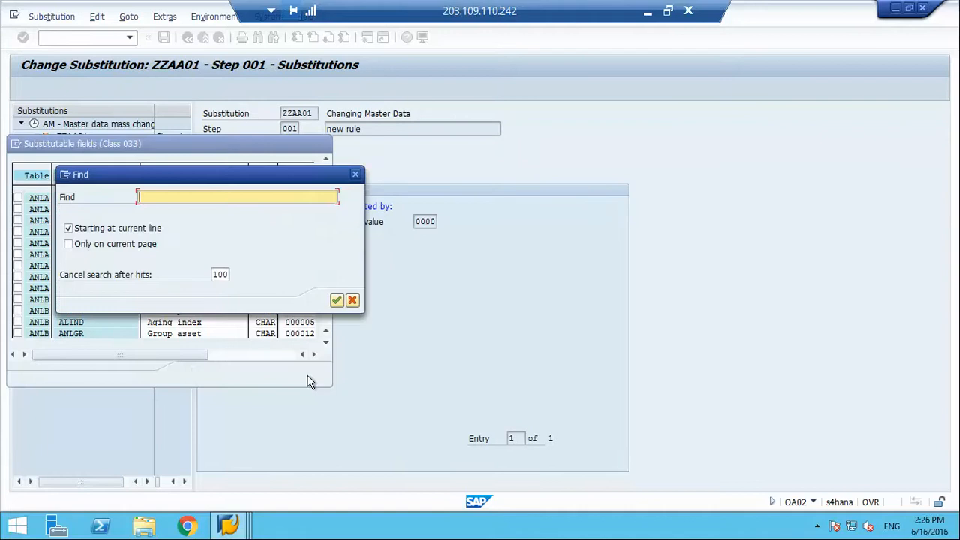
type("useful")
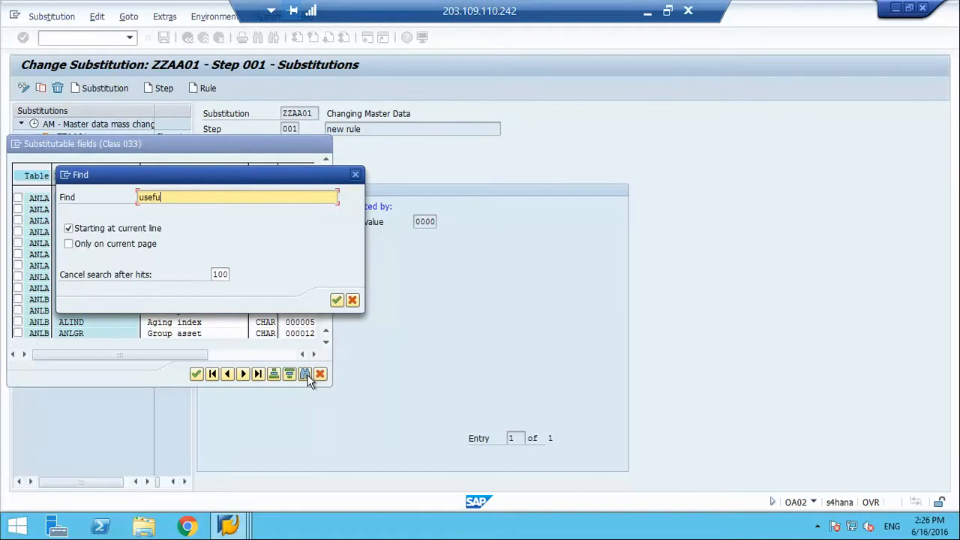
left_click(647, 11)
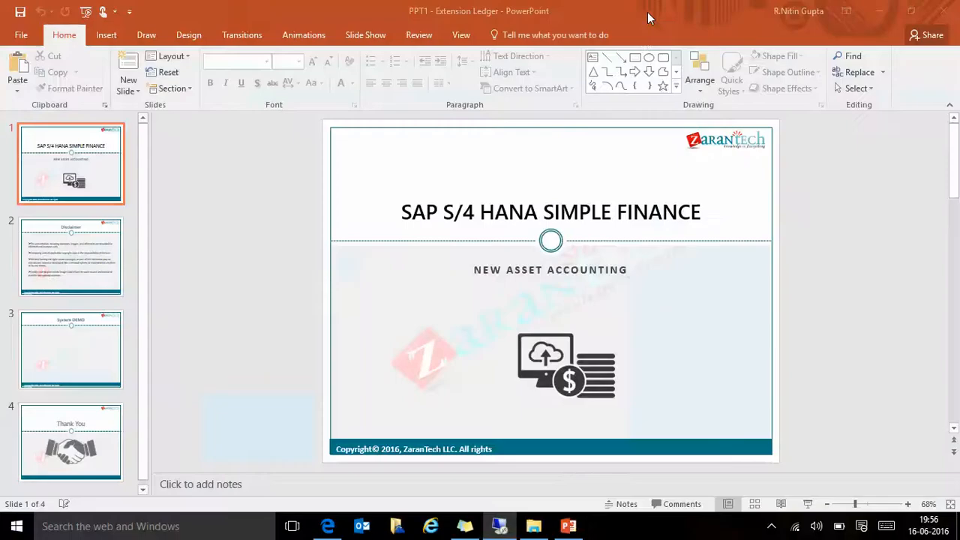
left_click(769, 526)
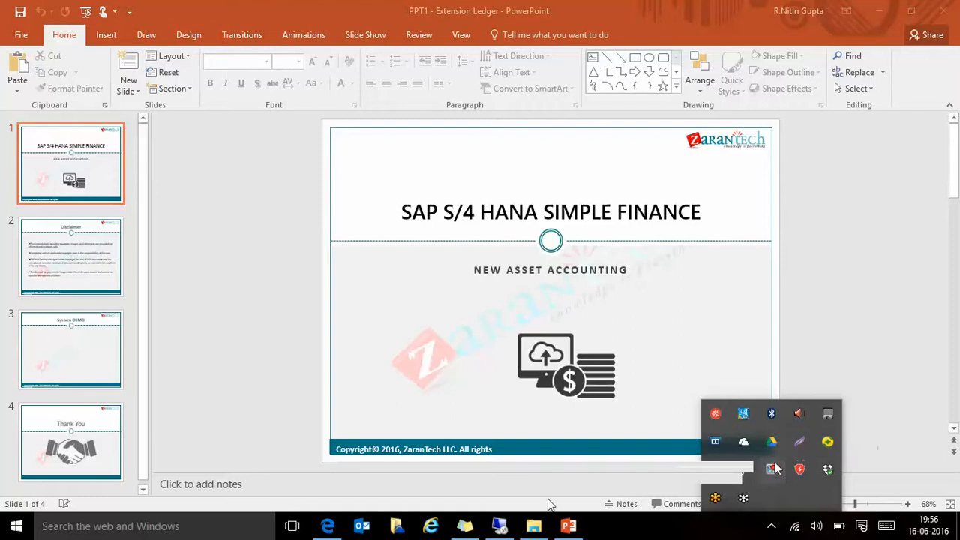
left_click(500, 527)
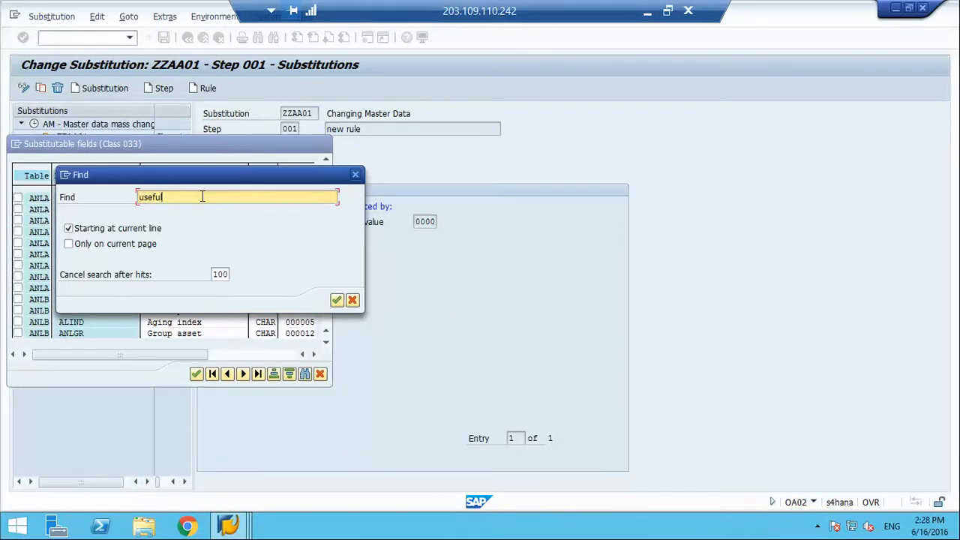
Step: Run the search and go to the Useful life field (ANLB-NDJAR) in the substitutable fields list
key("Return")
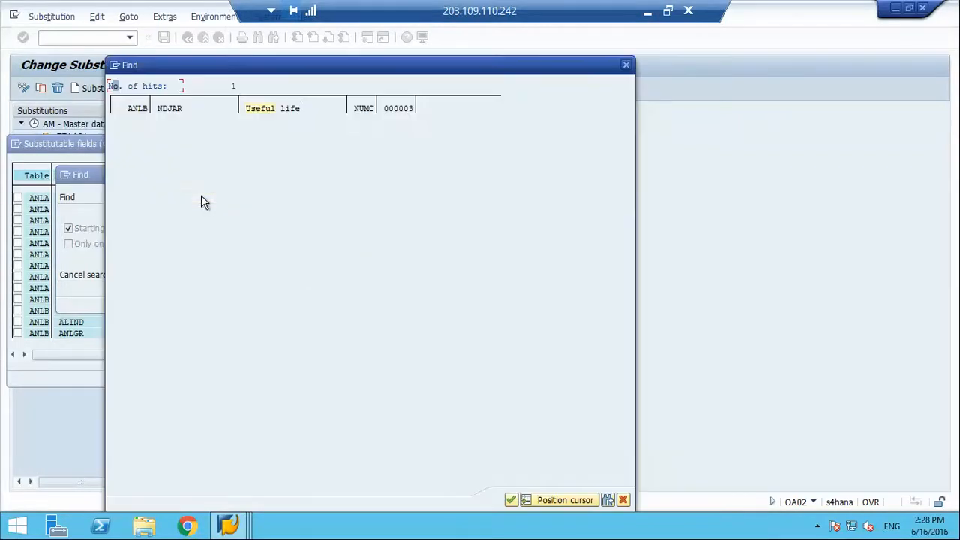
double_click(280, 108)
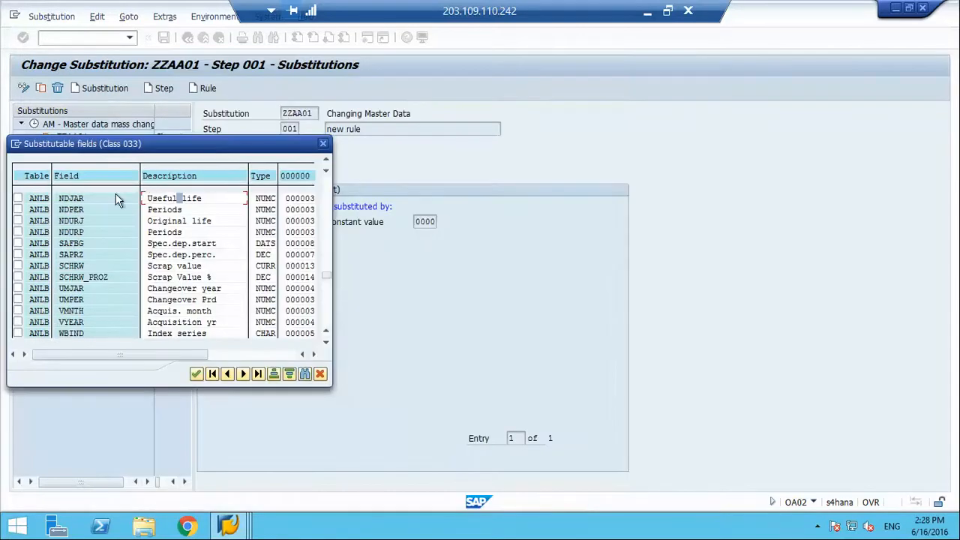
Step: Add the Useful life field (ANLB-NDJAR) to the Step 001 substitutions with constant value 37 and save the substitution
left_click(18, 198)
left_click(196, 373)
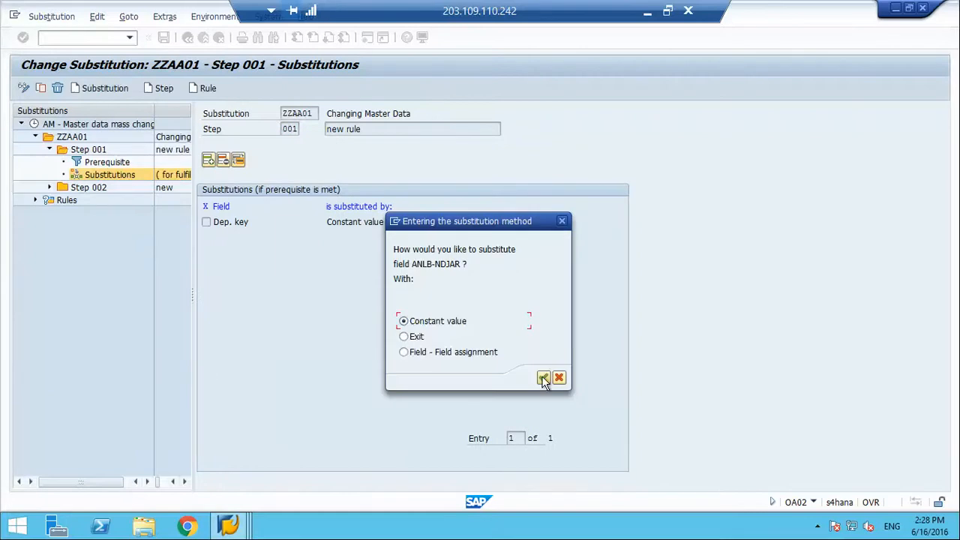
left_click(543, 379)
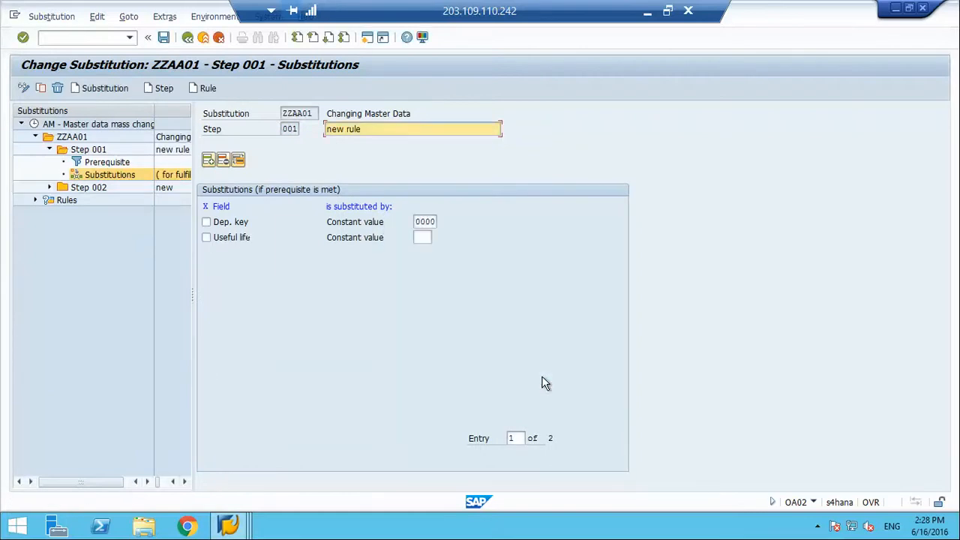
left_click(423, 236)
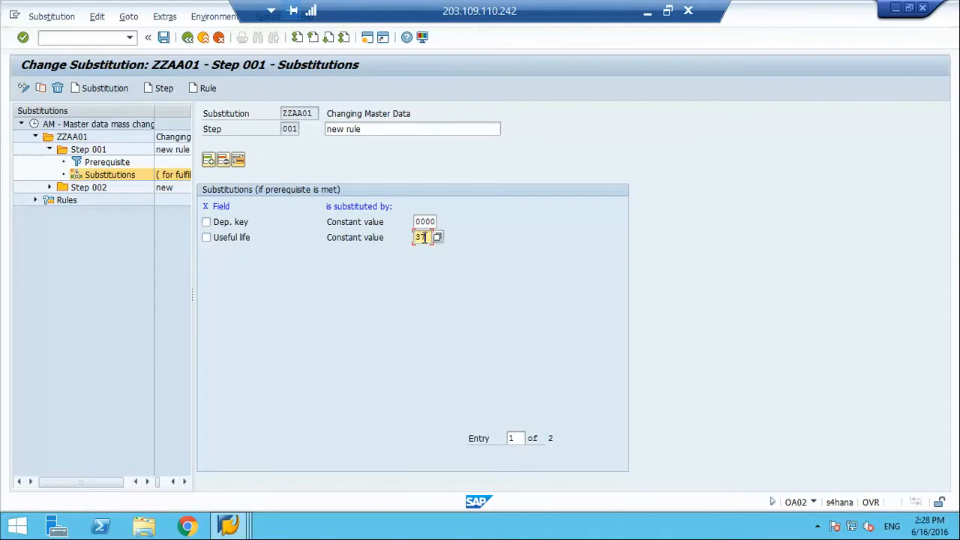
key("Return")
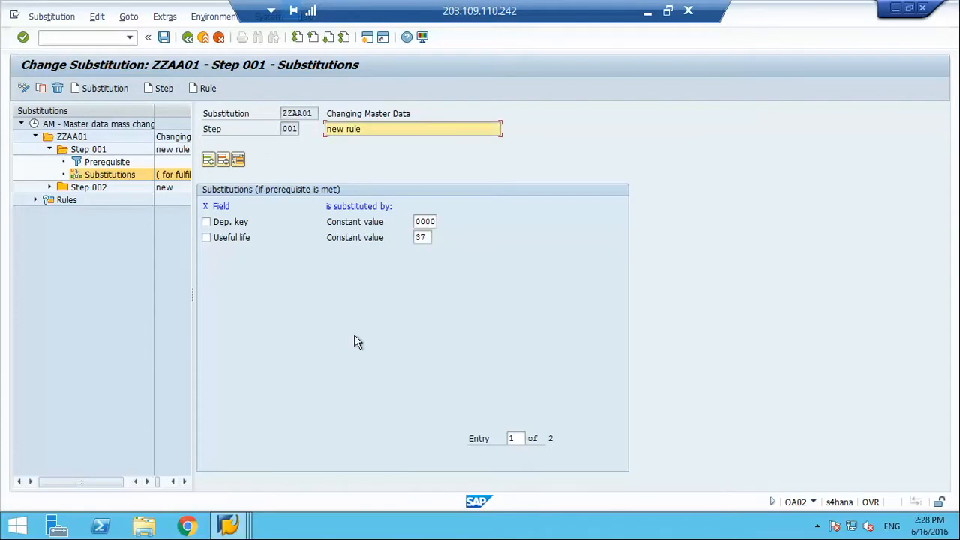
left_click(164, 38)
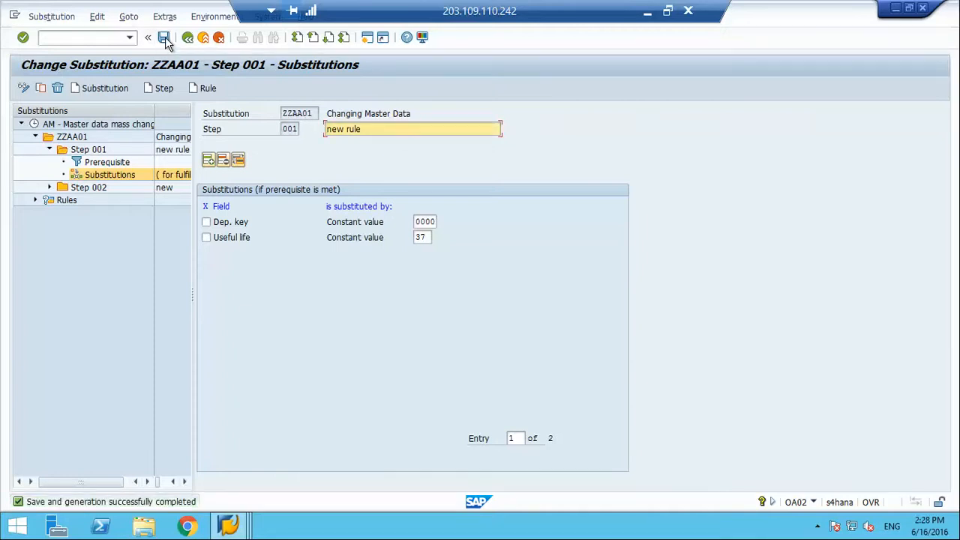
Step: Leave the ZZAA01 substitution maintenance and return to the list of substitution activities in the implementation guide
left_click(187, 39)
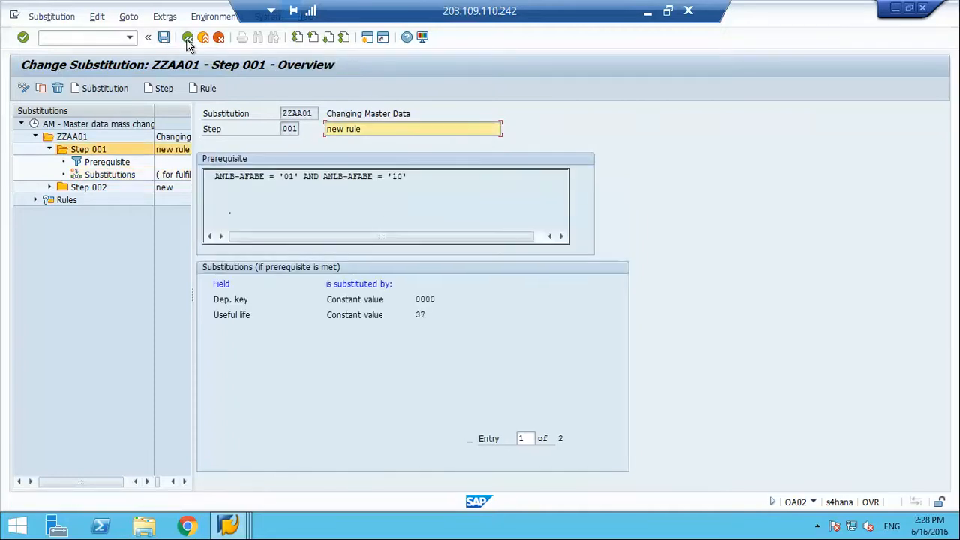
left_click(187, 38)
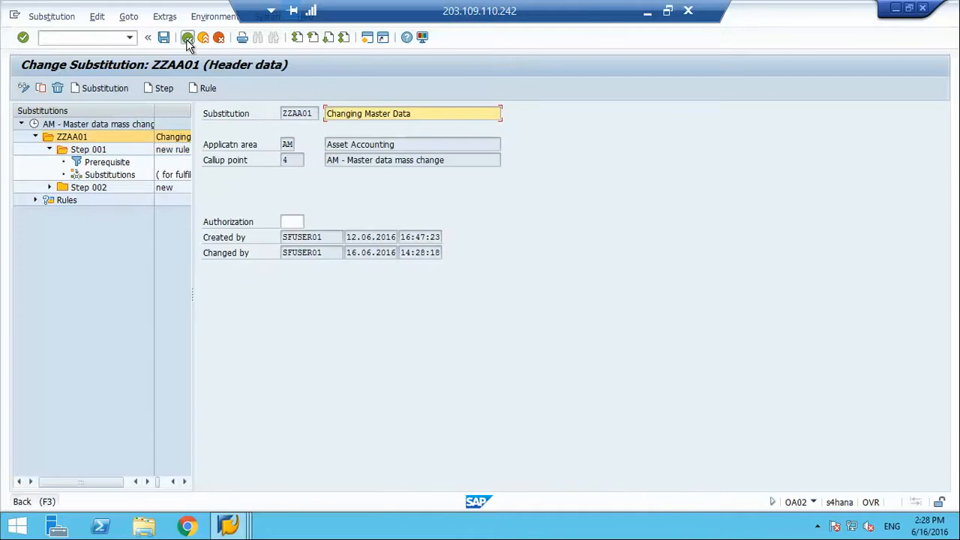
left_click(187, 38)
left_click(187, 38)
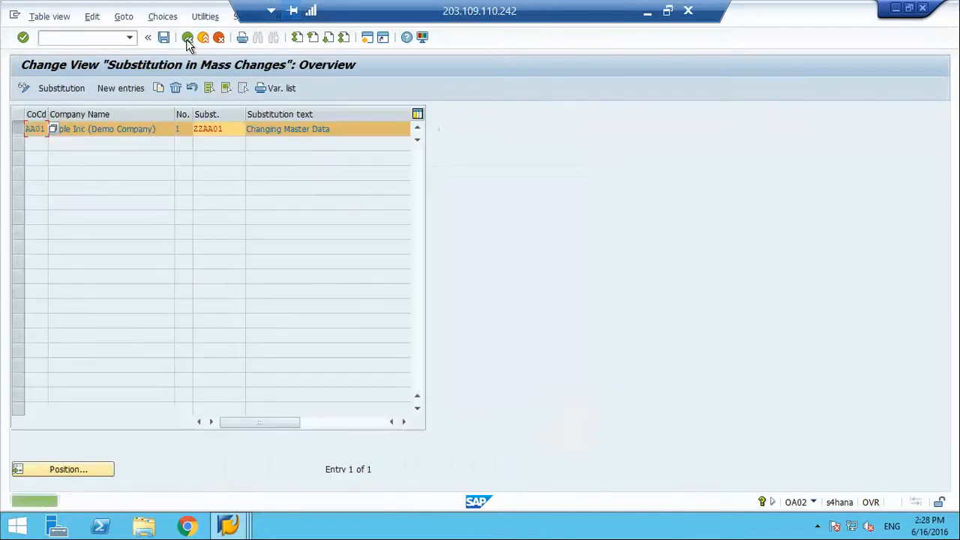
left_click(186, 38)
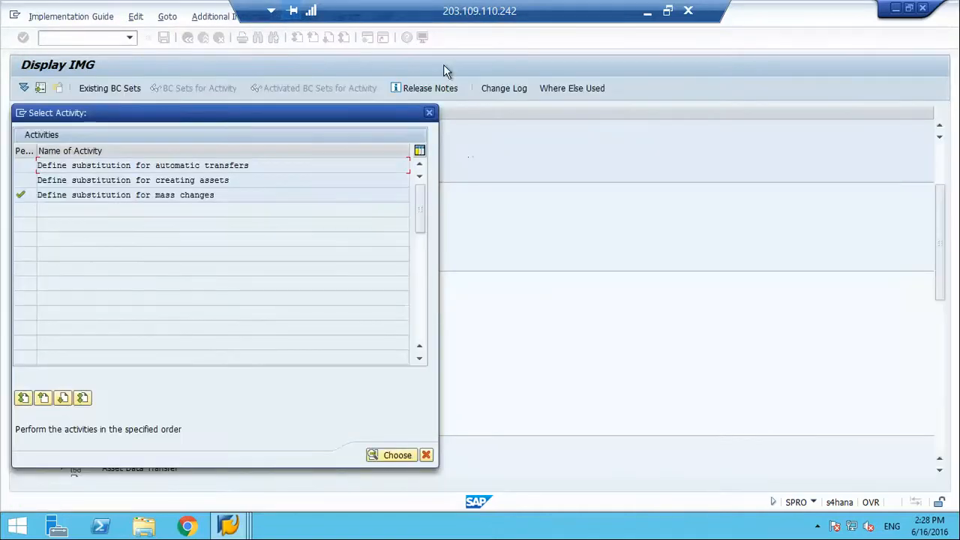
Step: Open a new session and start creating 10 similar assets of class ZAA001 in company code AA01 with transaction AS01
left_click(21, 115)
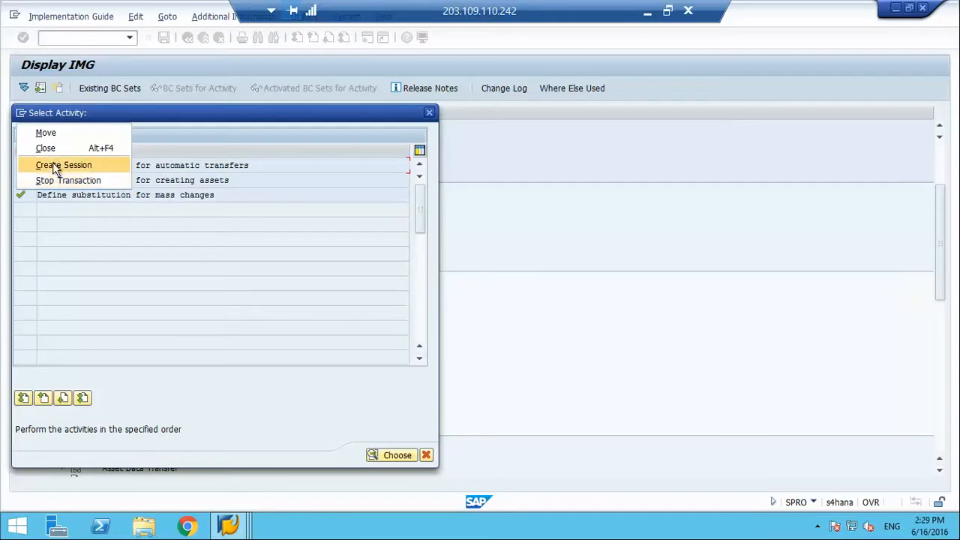
left_click(54, 165)
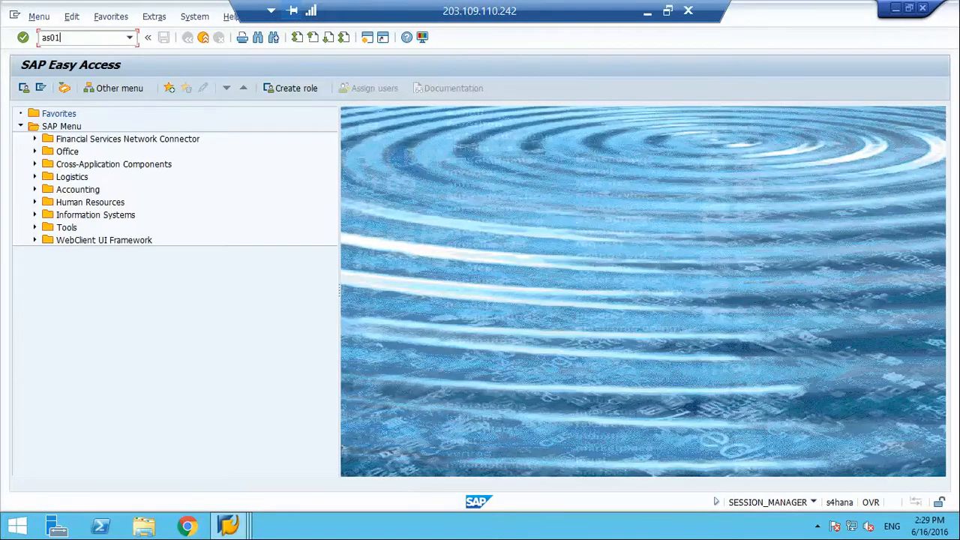
key("Return")
key("Tab")
key("Tab")
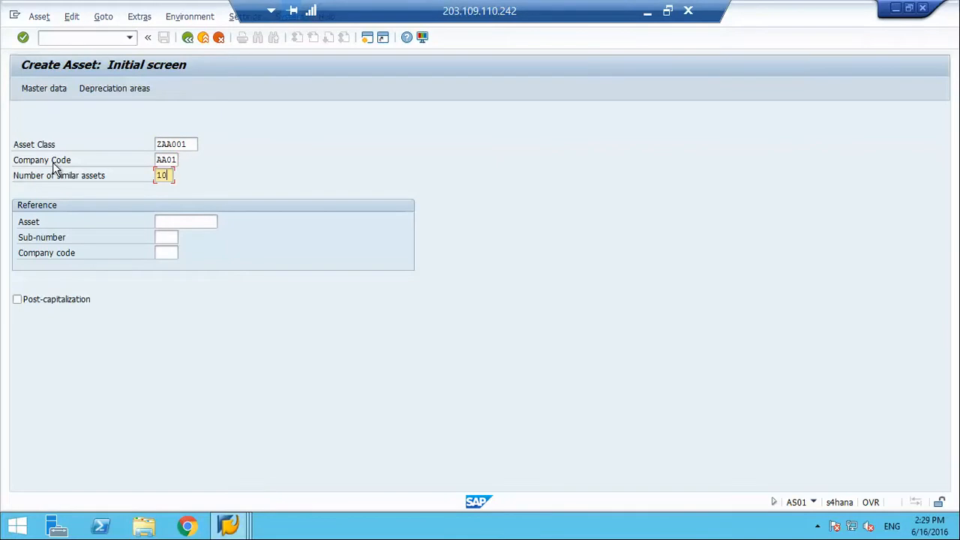
type("10")
key("Return")
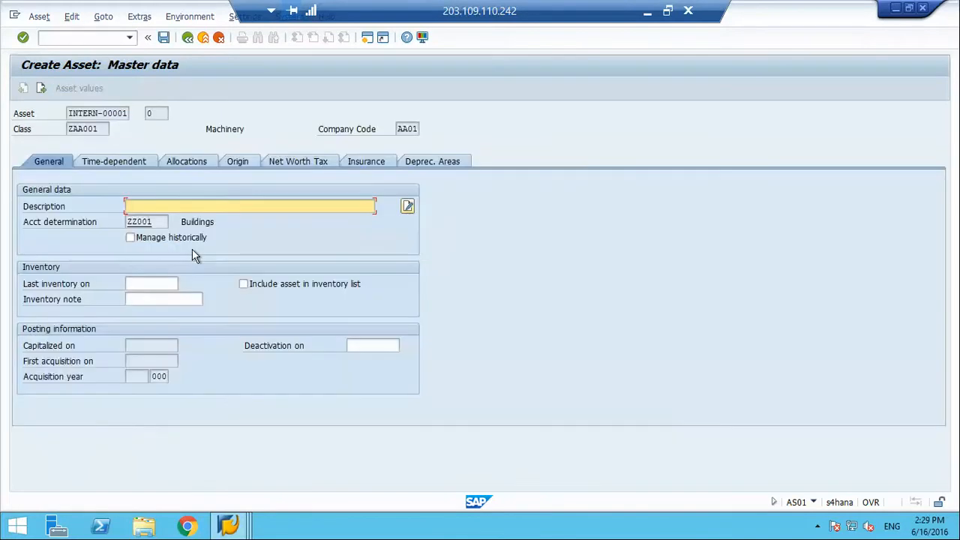
Step: Enter the asset description "new" and review the time-dependent data and the depreciation areas' keys and useful lives
type("new")
left_click(129, 164)
type("0001")
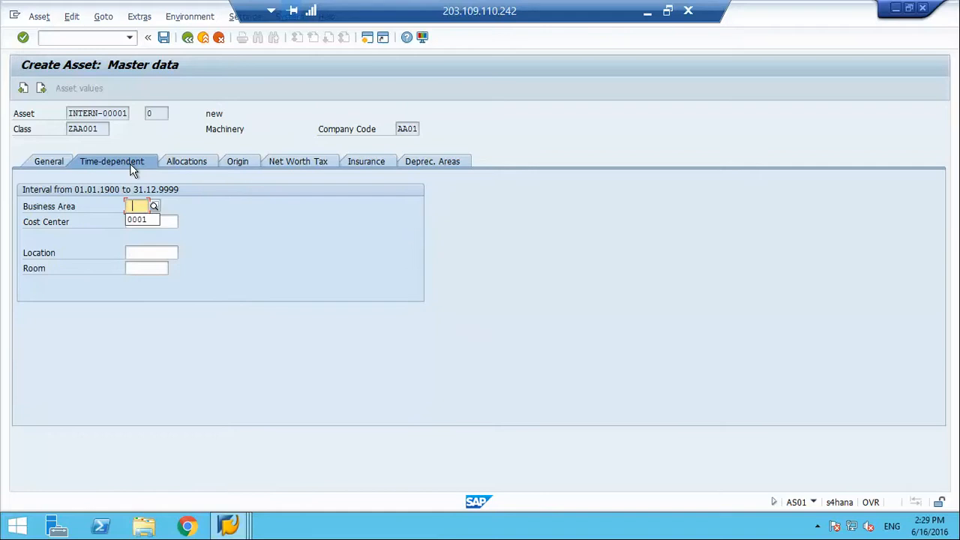
left_click(417, 163)
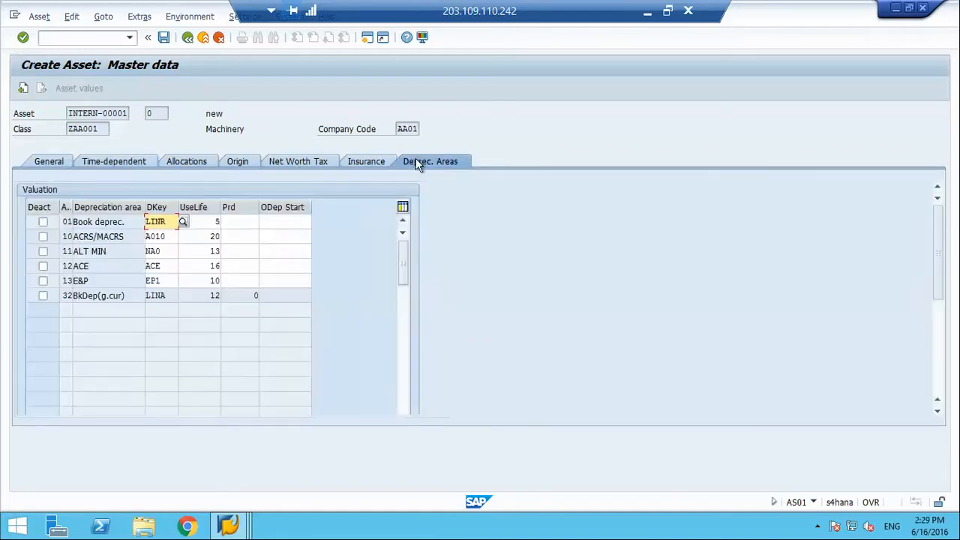
double_click(169, 223)
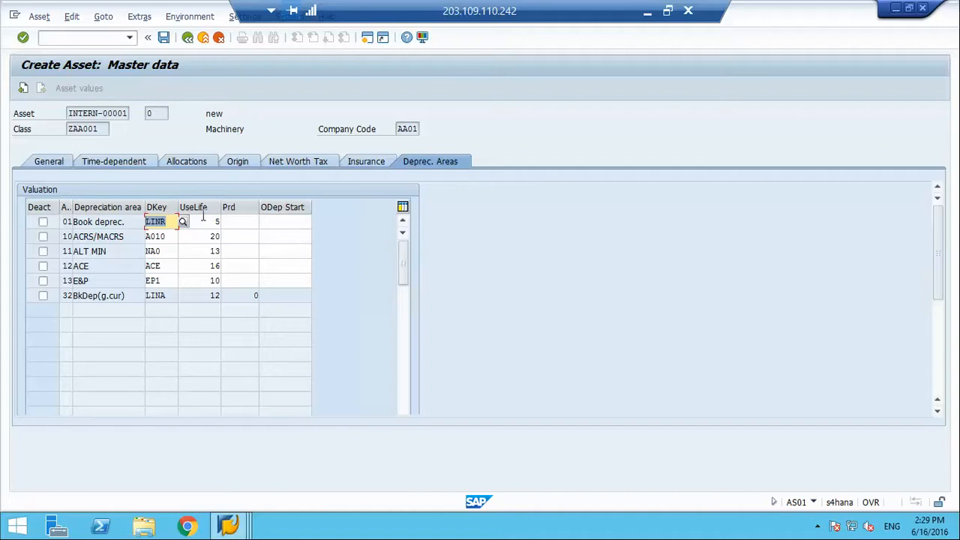
Step: Save the master data, creating all 10 assets as identical records, and leave the asset creation transaction
left_click(160, 43)
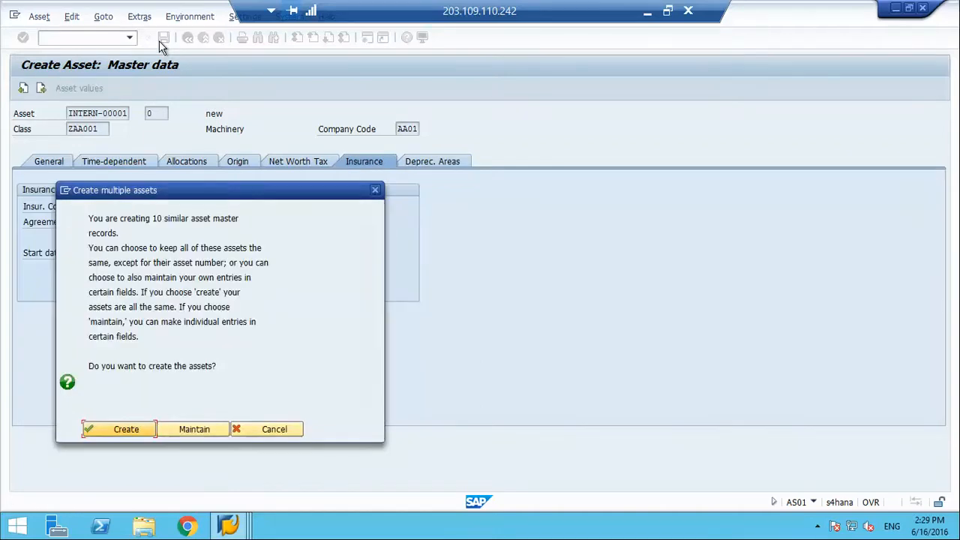
left_click(116, 429)
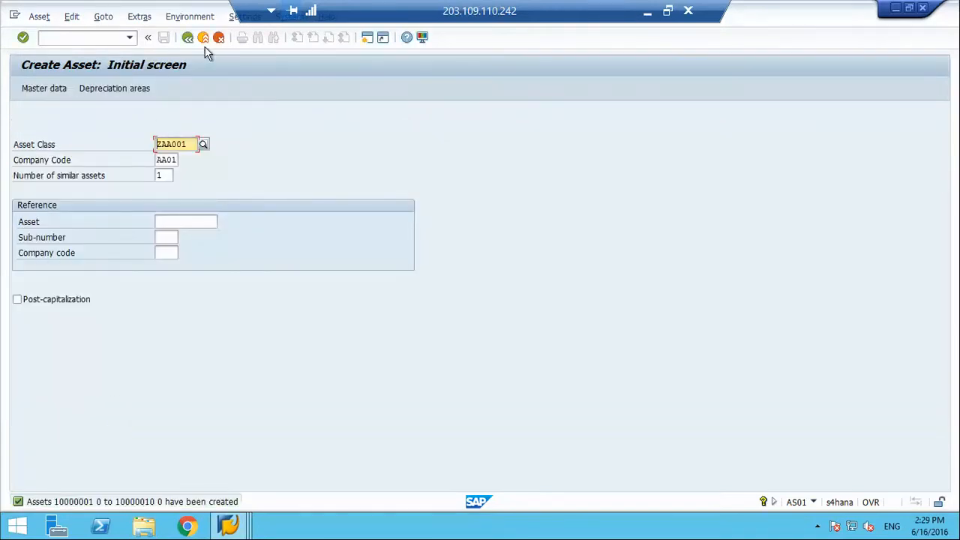
left_click(187, 37)
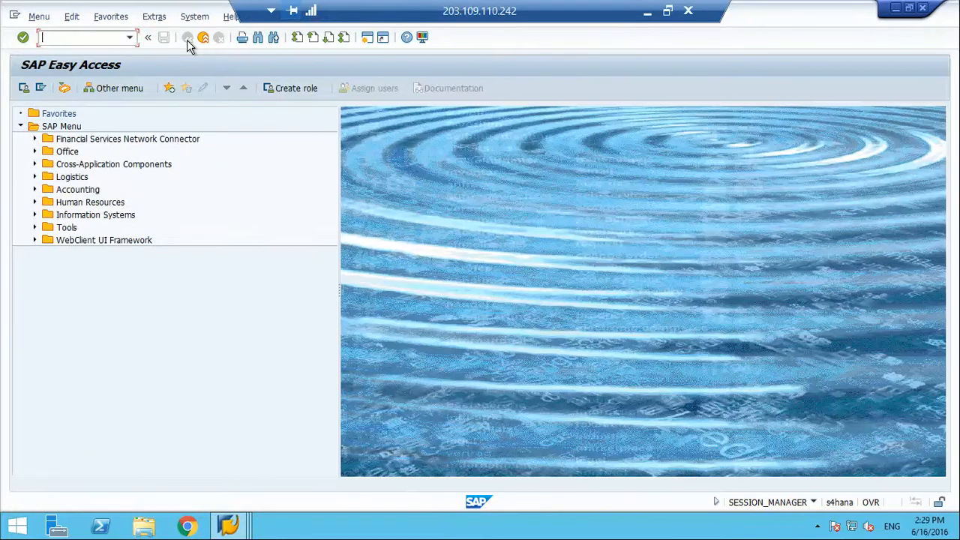
left_click(646, 10)
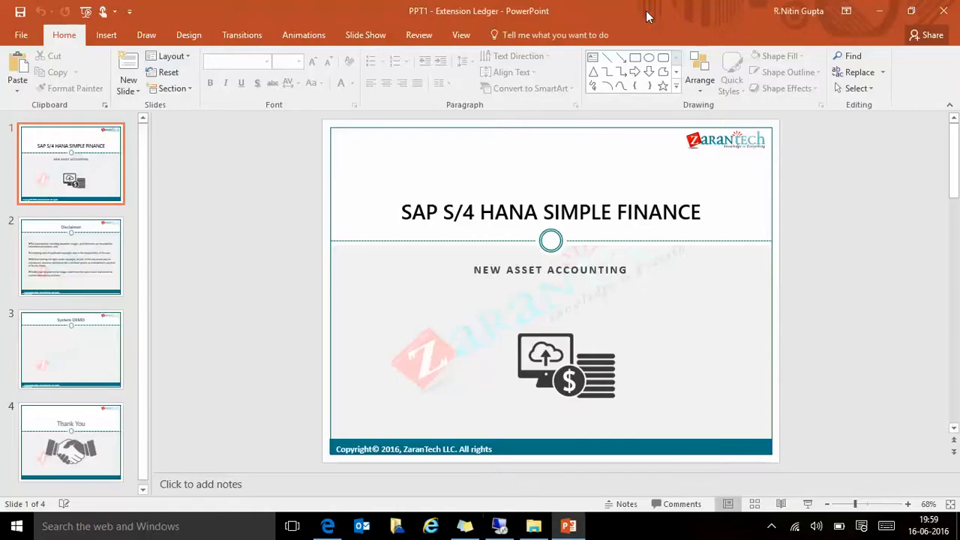
left_click(769, 527)
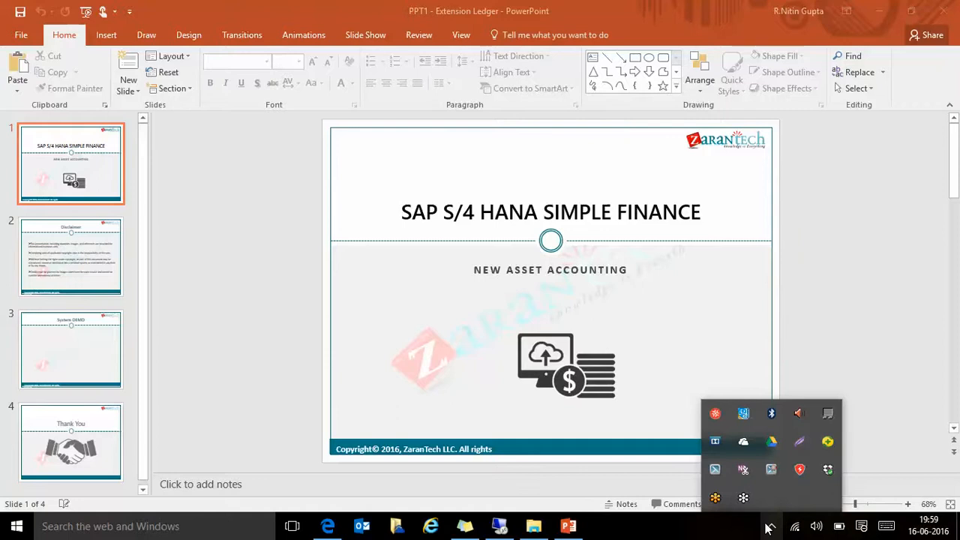
left_click(500, 527)
Step: Start transaction sap1 to open the report selection tree
left_click(86, 38)
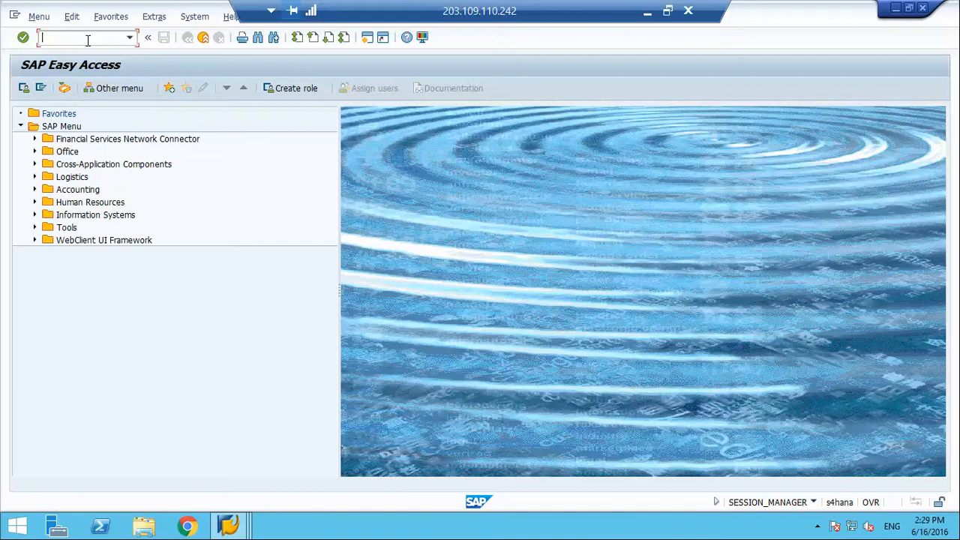
left_click(129, 37)
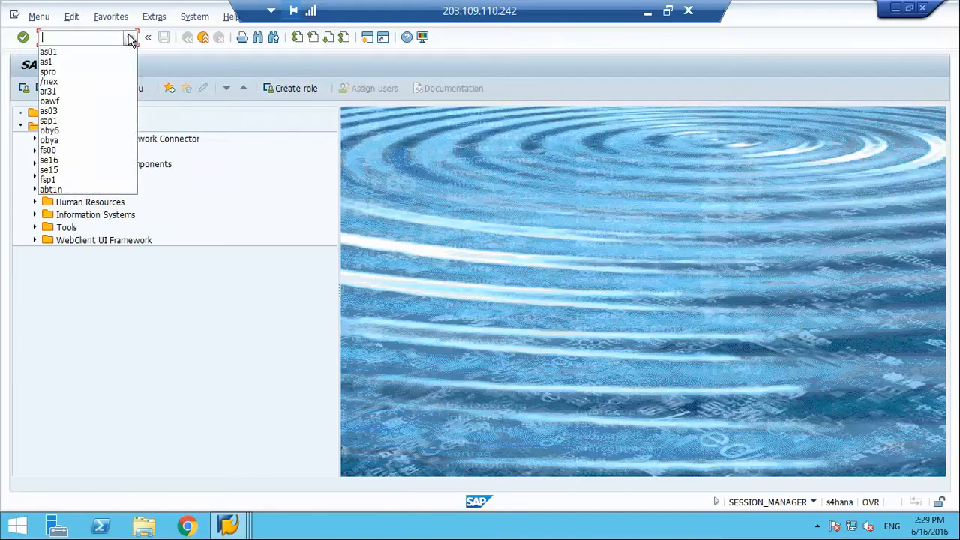
left_click(85, 39)
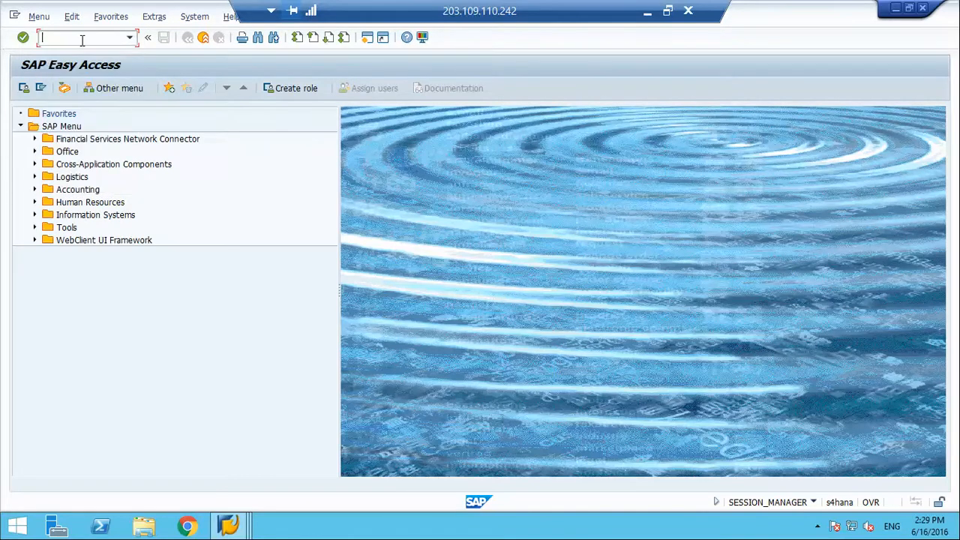
type("sap1")
key("Return")
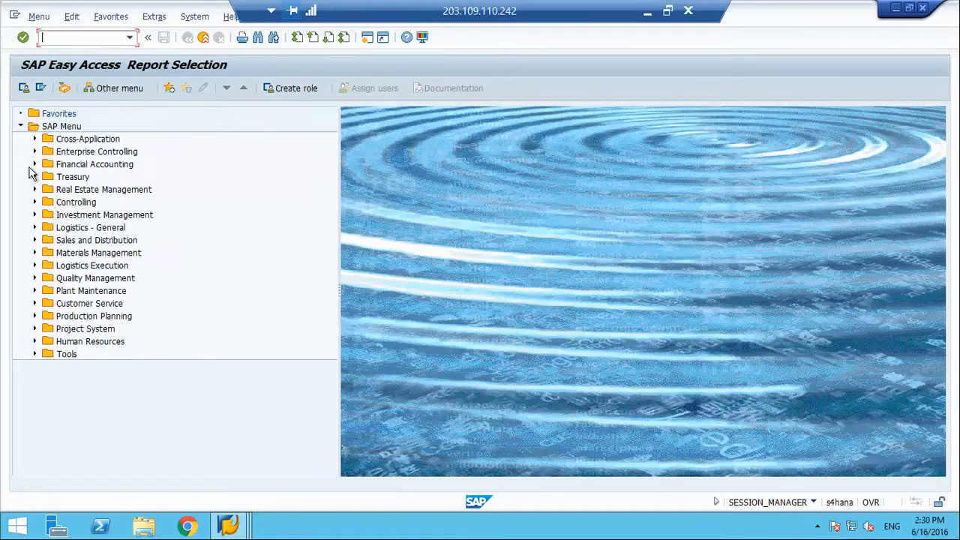
Step: Run the Directory of Unposted Assets from the international day-to-day asset accounting reports for company code AA01 and asset class ZAA001
left_click(34, 164)
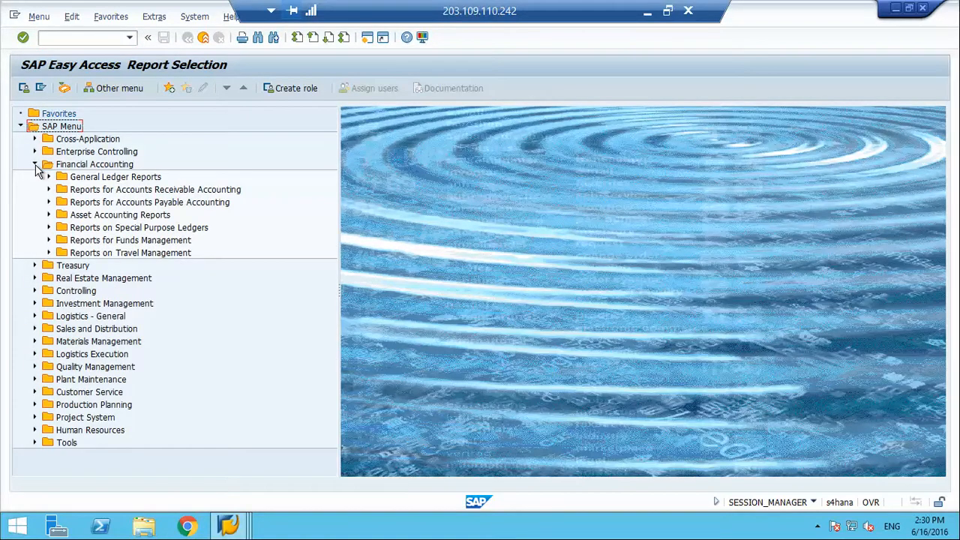
left_click(48, 215)
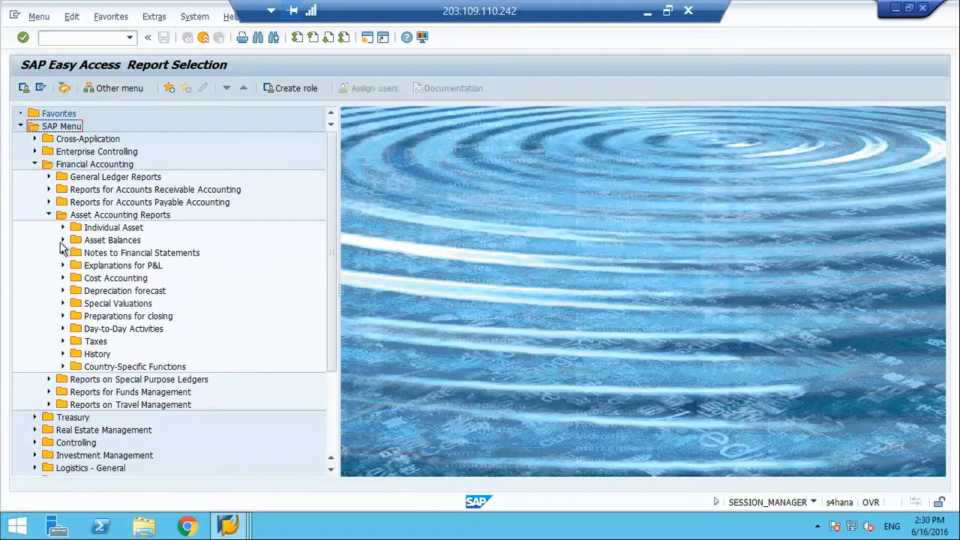
left_click(63, 329)
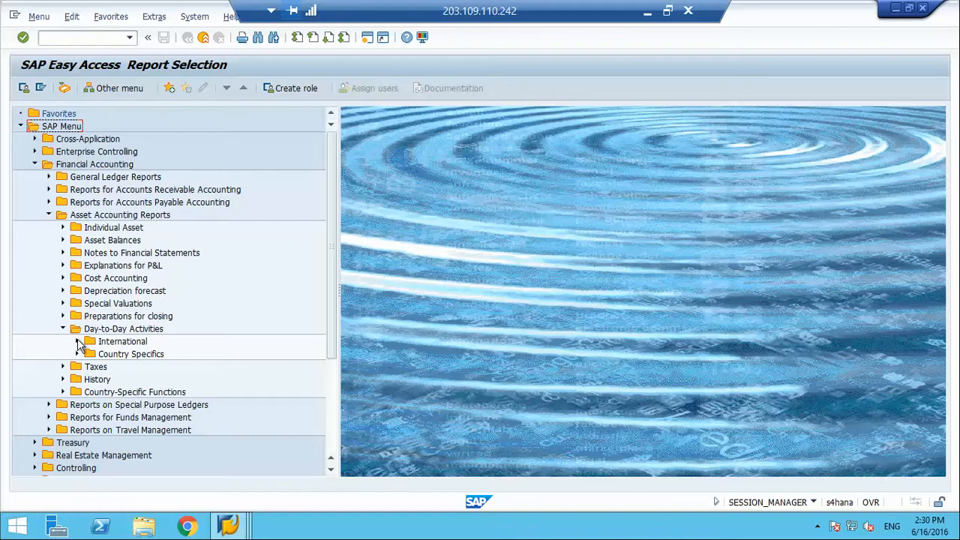
left_click(78, 342)
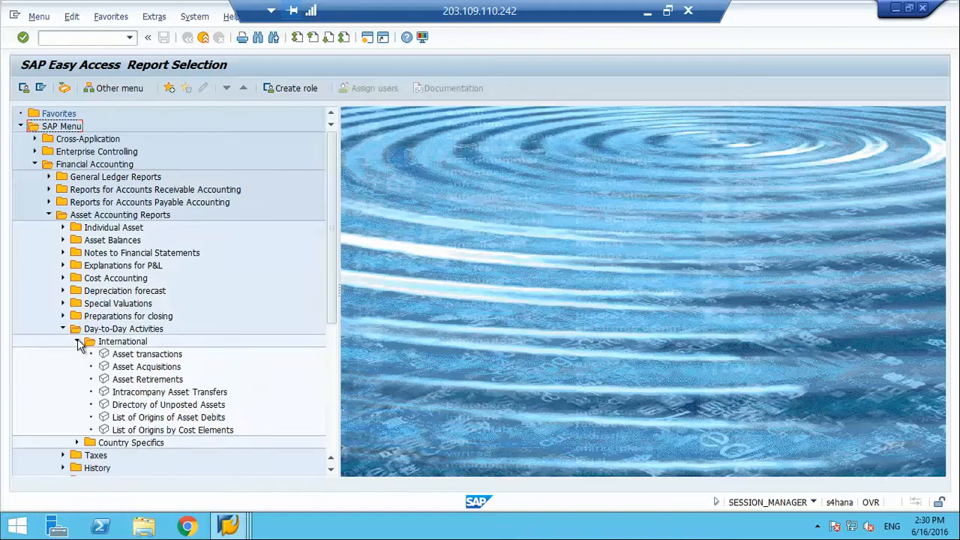
double_click(159, 405)
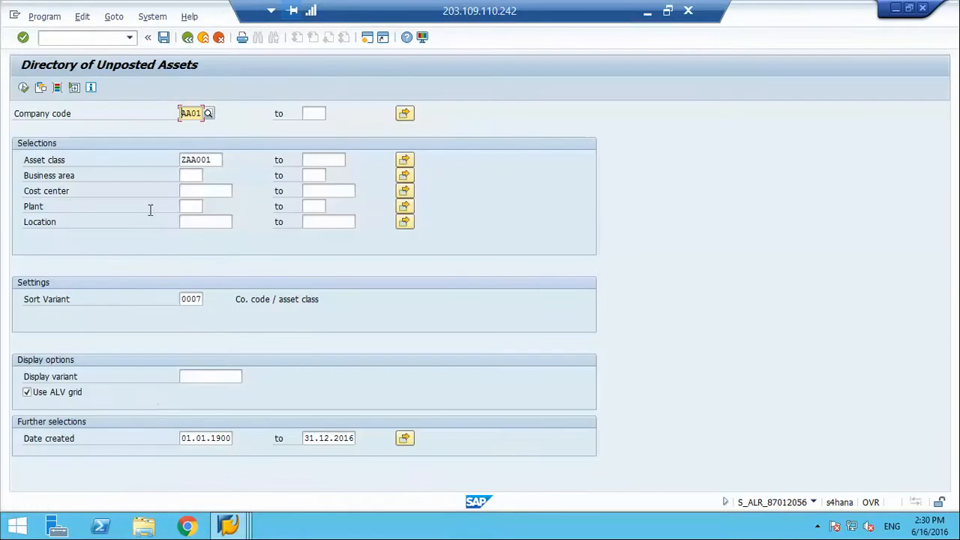
left_click(25, 88)
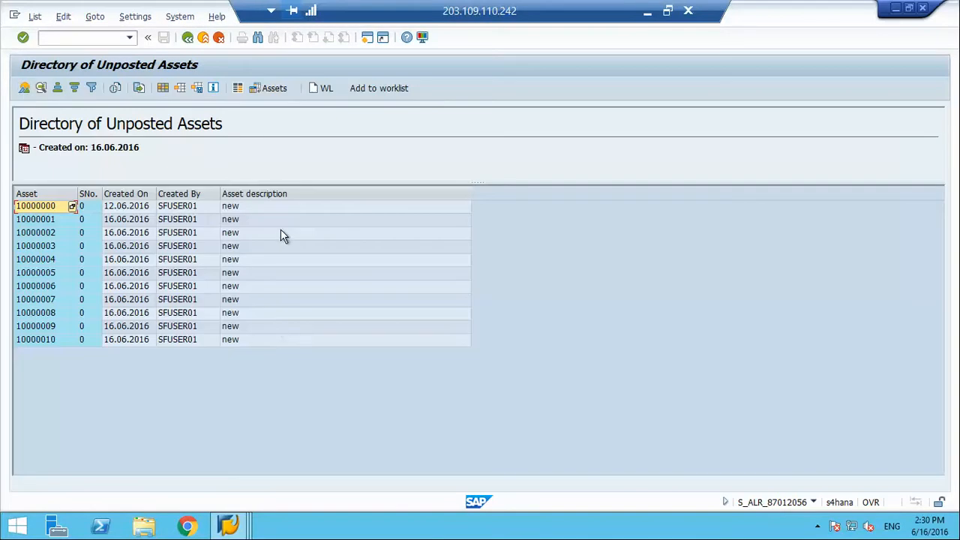
Step: Create a worklist named "new WL" for the listed assets with the task Change asset w/o dialog (bulk change)
left_click(323, 88)
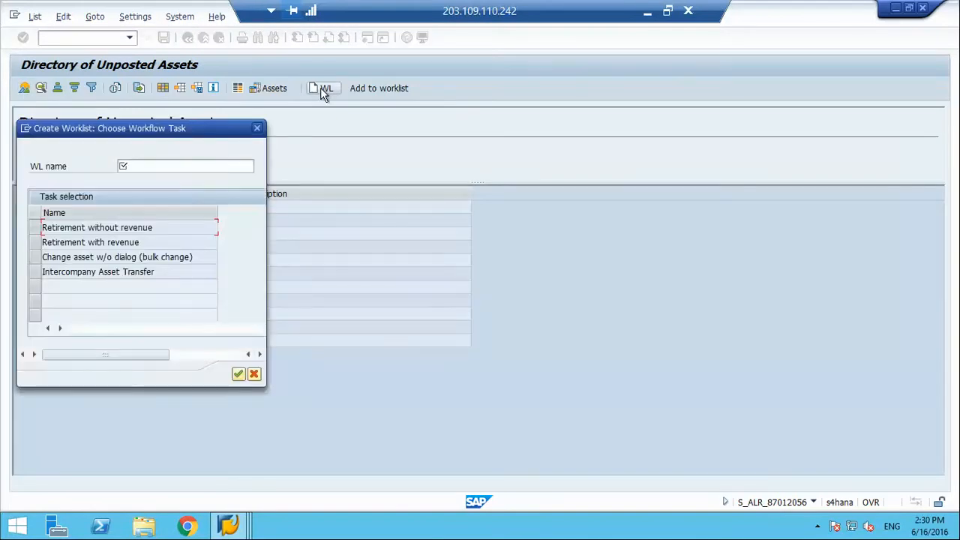
left_click(238, 166)
type("n")
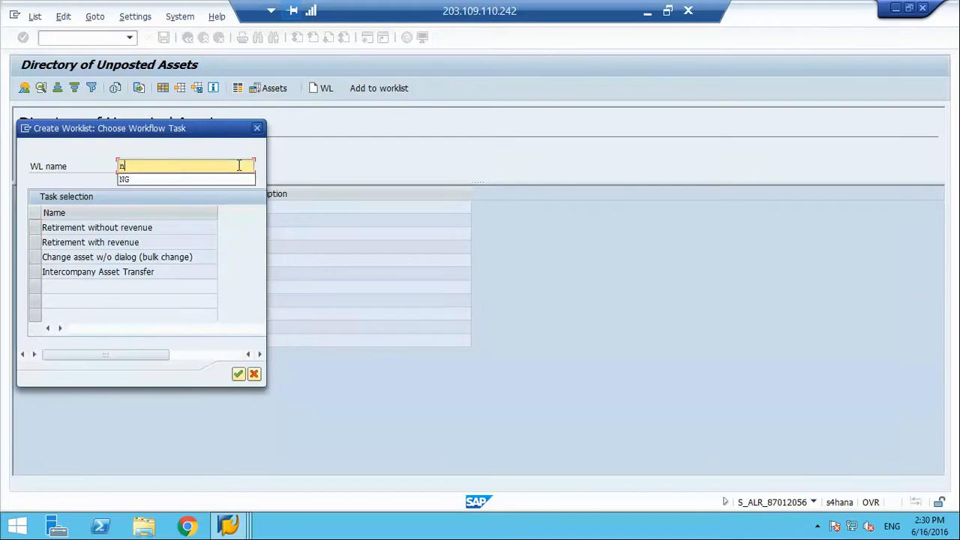
type("ew WL")
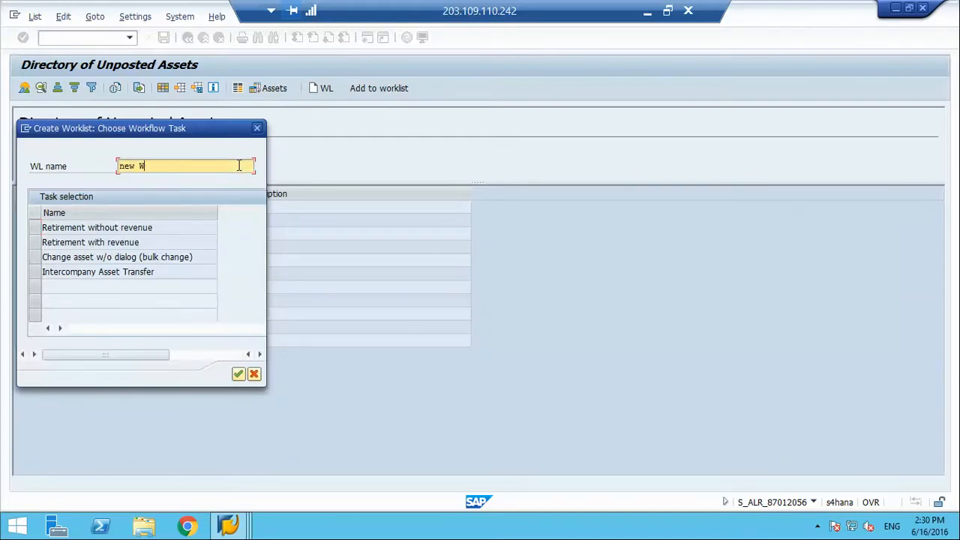
left_click(35, 256)
left_click(238, 374)
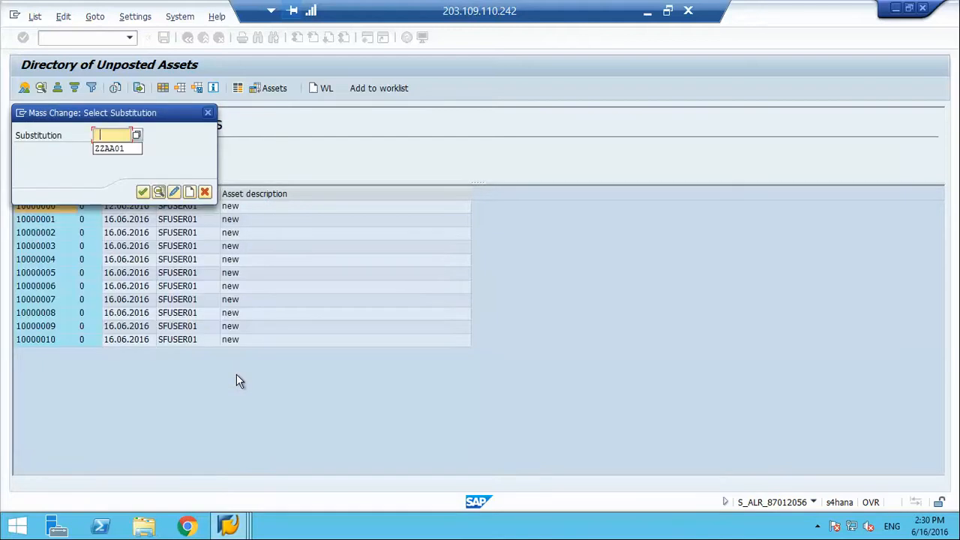
Step: Restart the worklist creation for the listed assets, naming it "new WL" with the task Change asset w/o dialog (bulk change)
key("Return")
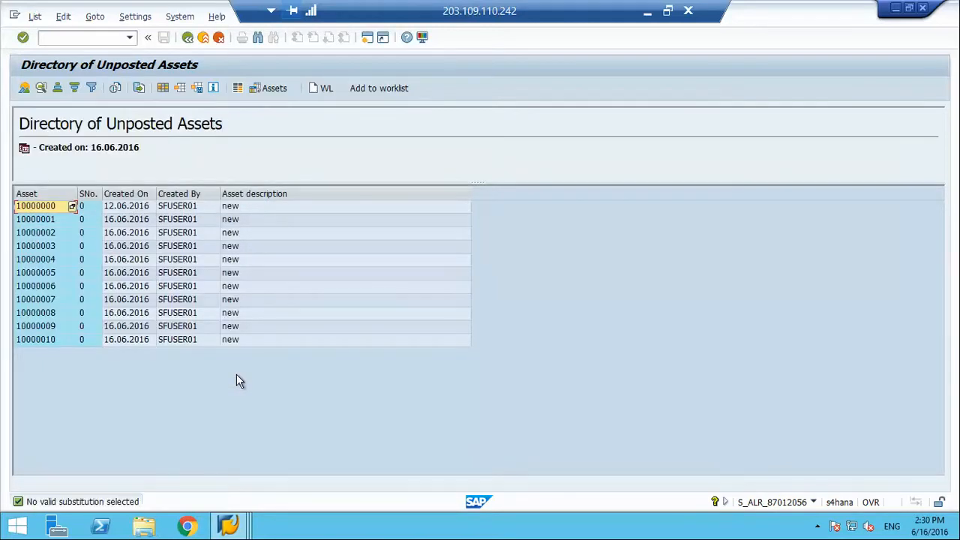
left_click(315, 88)
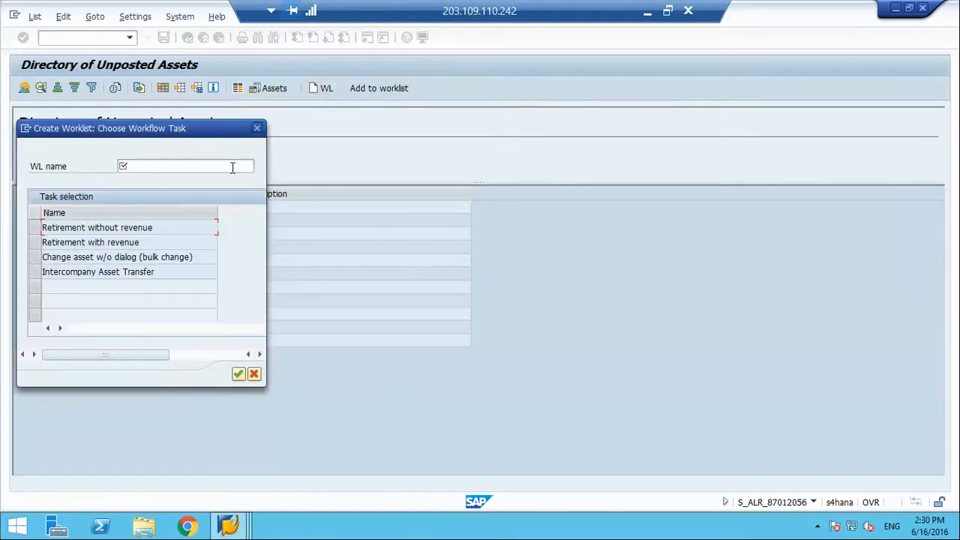
left_click(232, 166)
type("new")
key("Down")
key("Return")
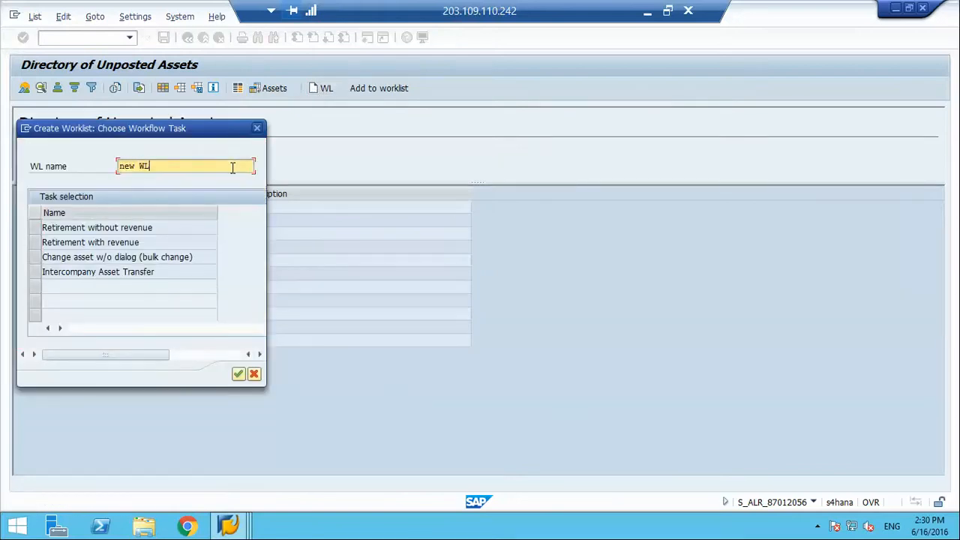
left_click(34, 258)
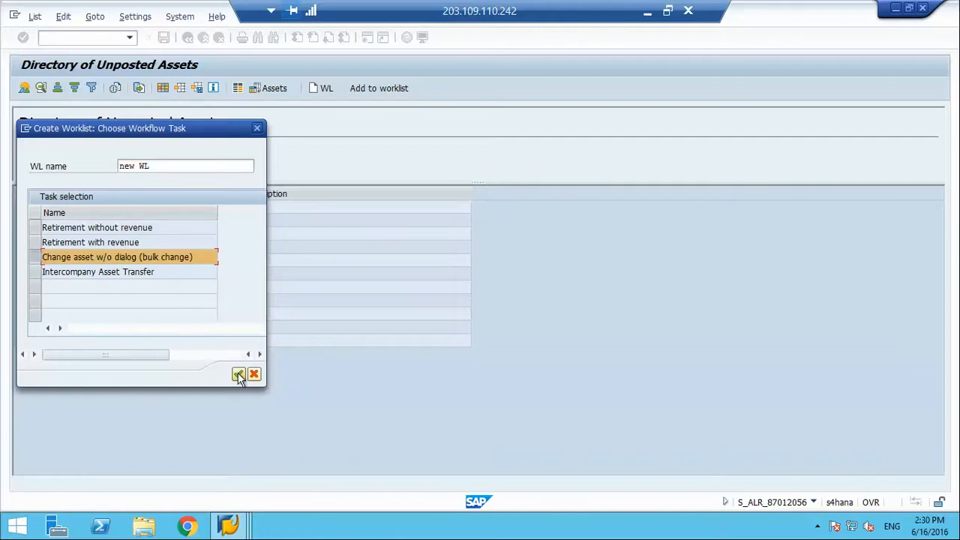
left_click(238, 372)
Step: Assign substitution ZZAA01 to the mass change and confirm the creation of the worklist
key("Down")
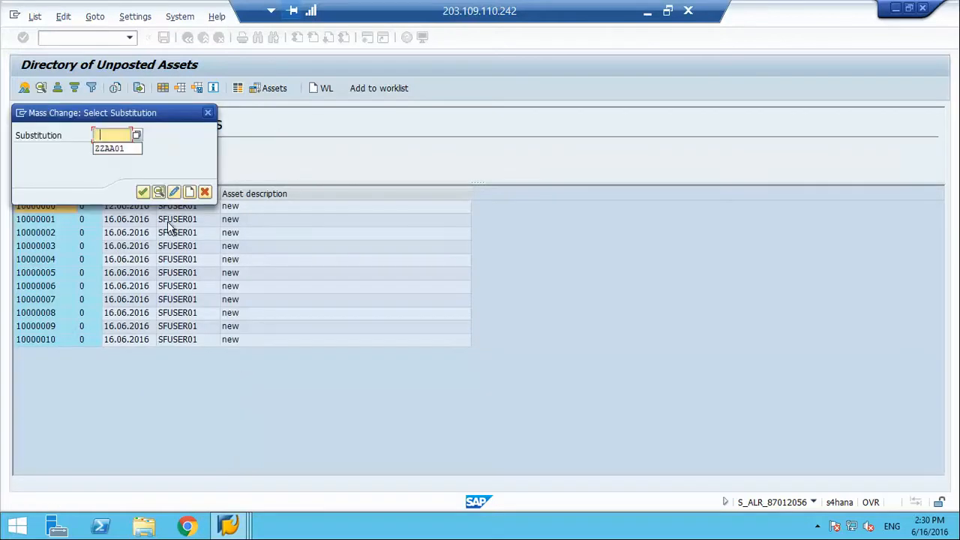
key("Down")
key("Return")
key("Return")
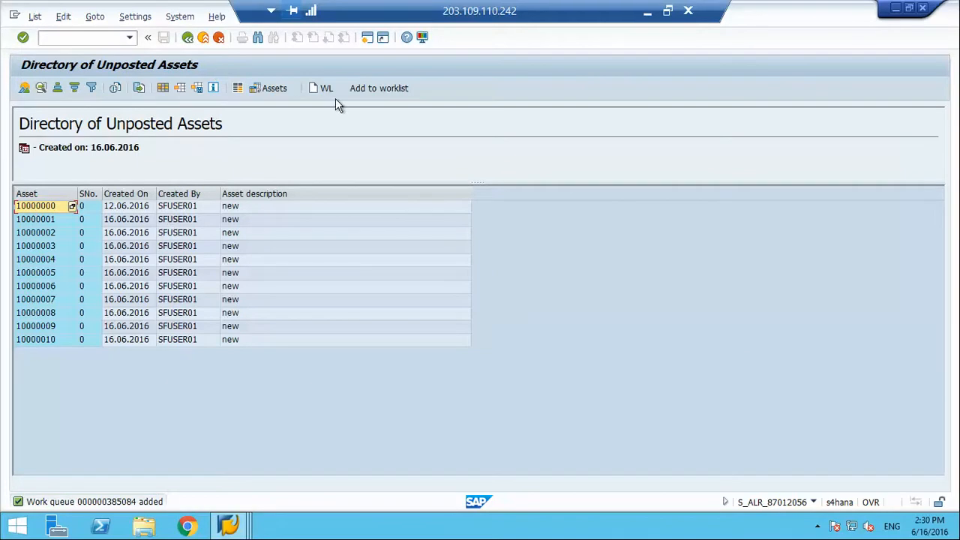
Step: Leave the Directory of Unposted Assets report and start transaction ar31 to edit the worklist
left_click(187, 38)
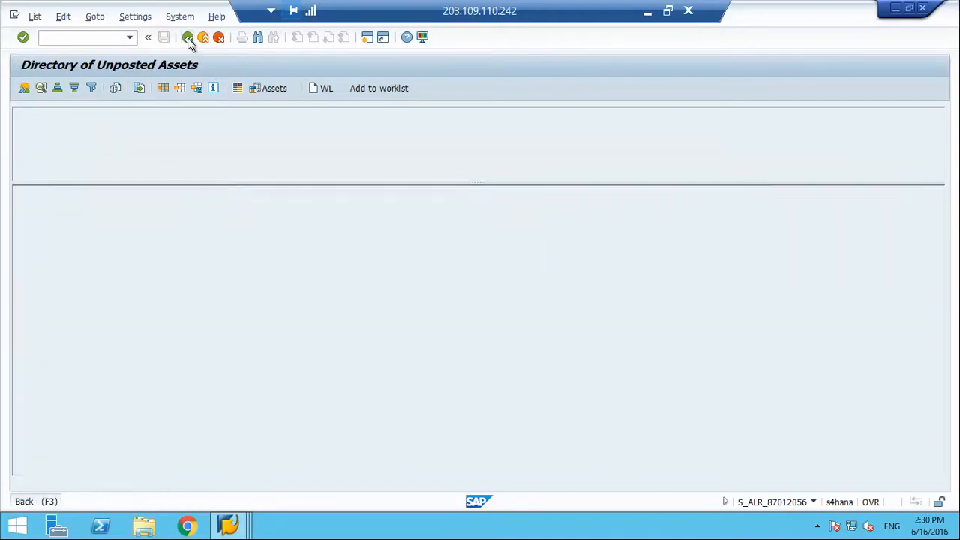
left_click(187, 39)
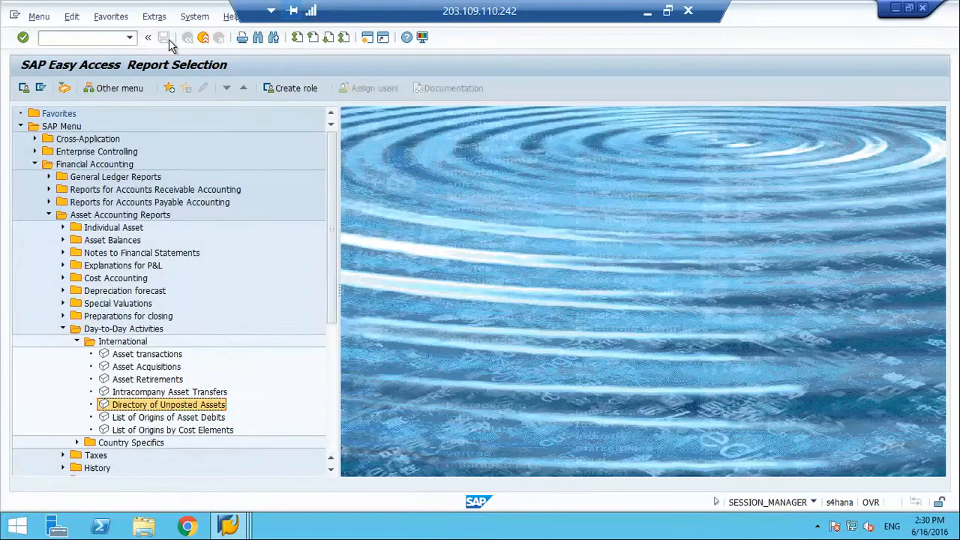
left_click(129, 38)
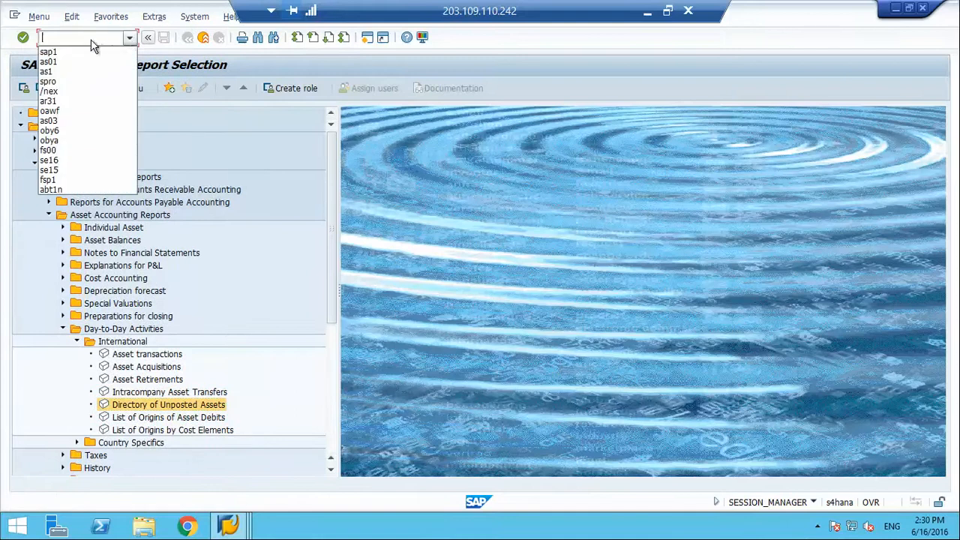
left_click(91, 39)
type("ar31")
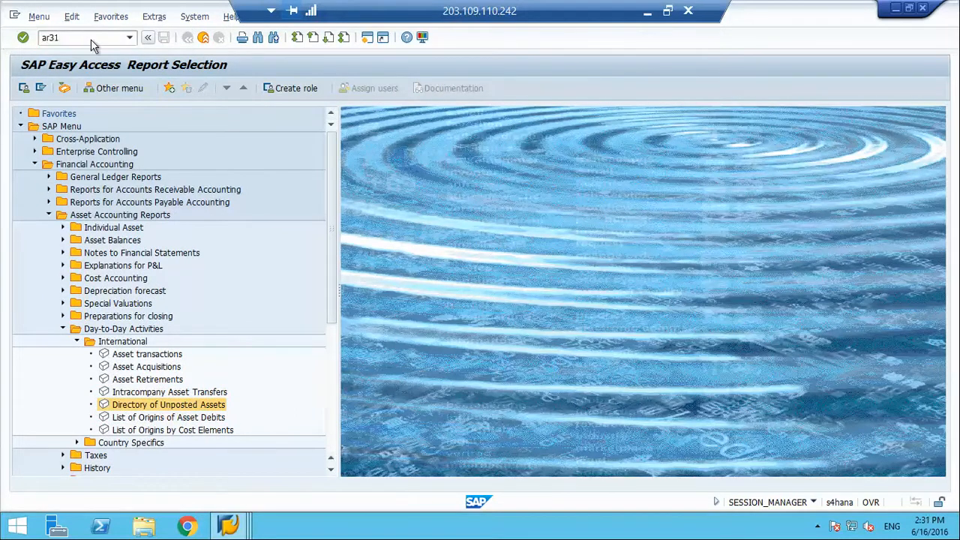
key("Return")
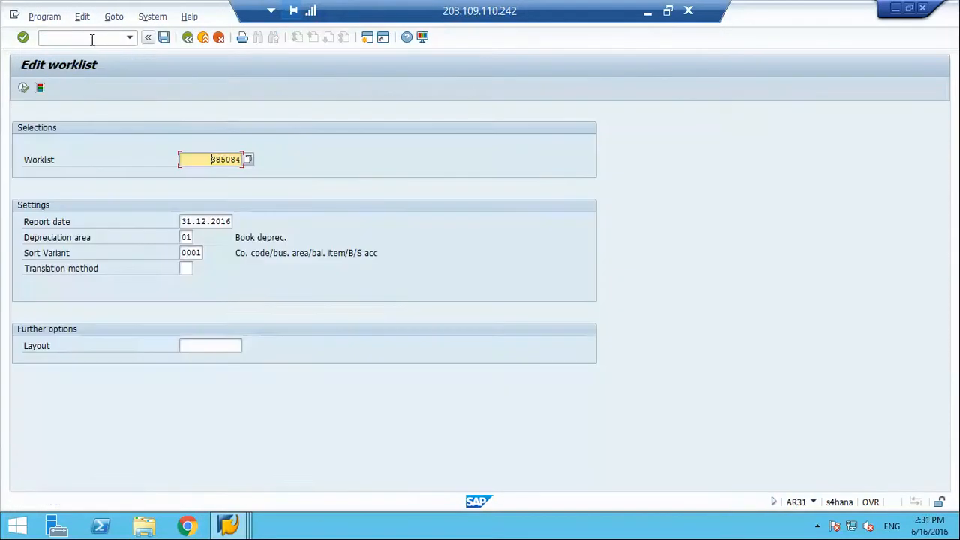
Step: Display the items of the "new WL" worklist, release it for processing and leave the transaction
left_click(24, 87)
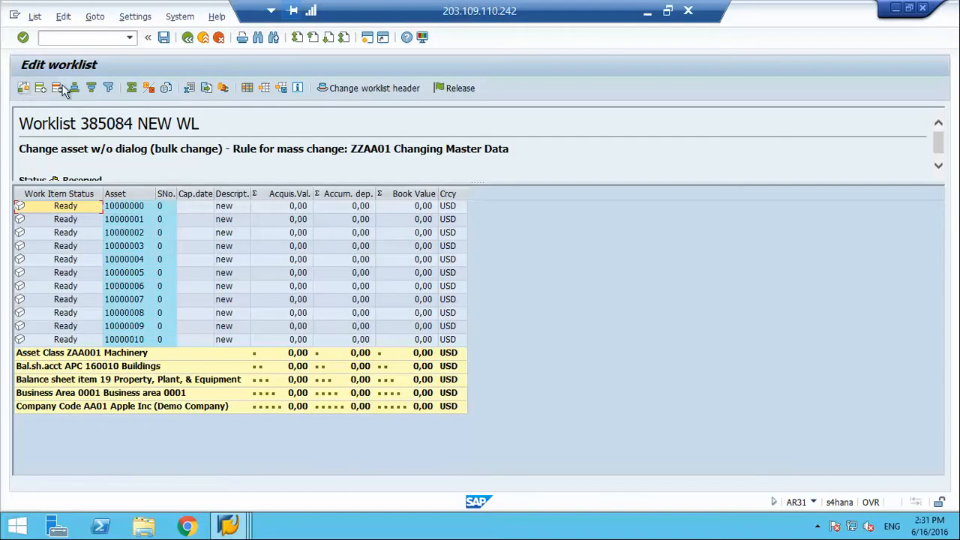
left_click(455, 89)
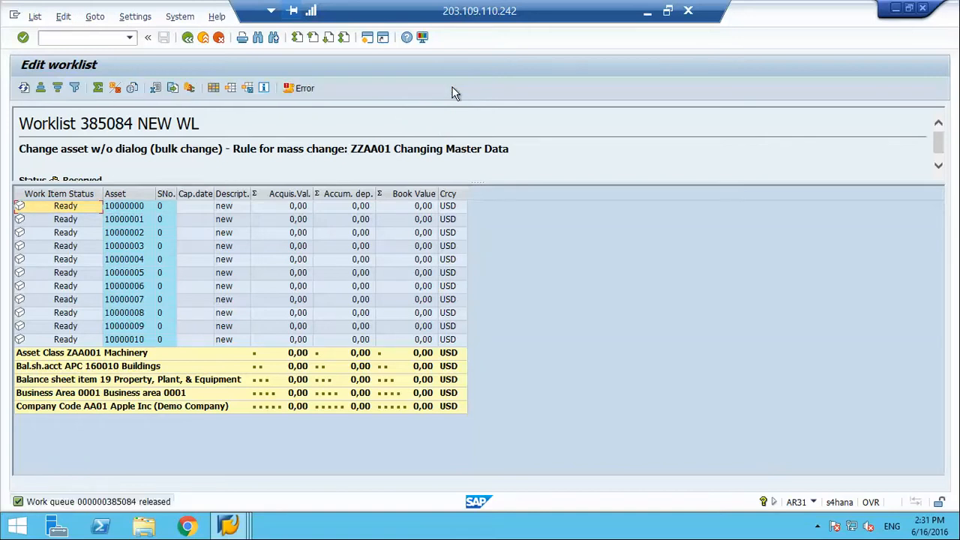
left_click(187, 41)
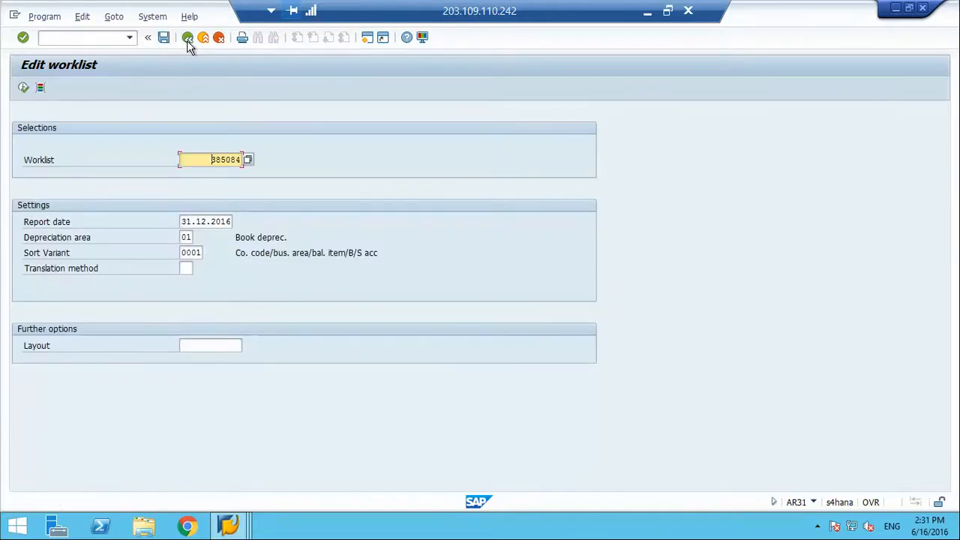
left_click(186, 41)
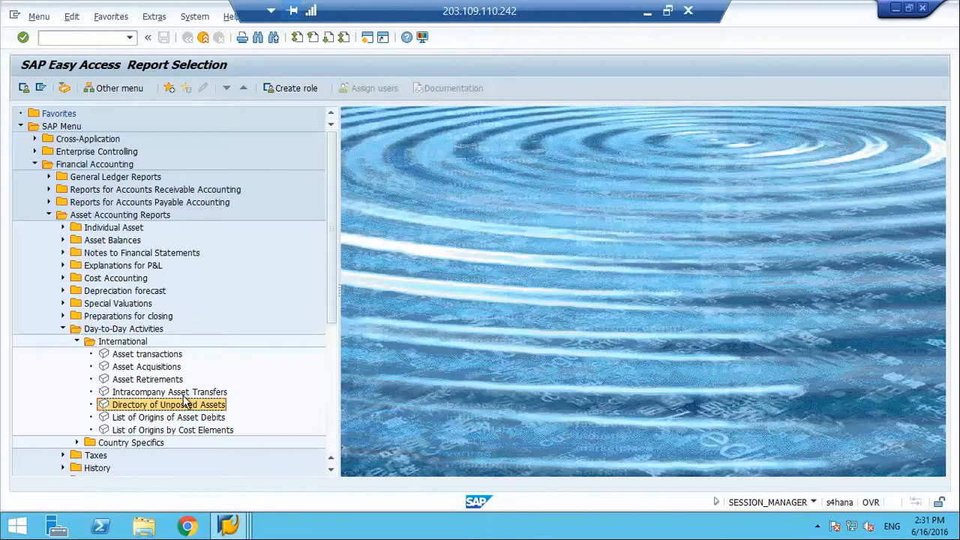
Step: Open the Directory of Unposted Assets selection at its sort variant and start transaction oavi in a new session
double_click(180, 405)
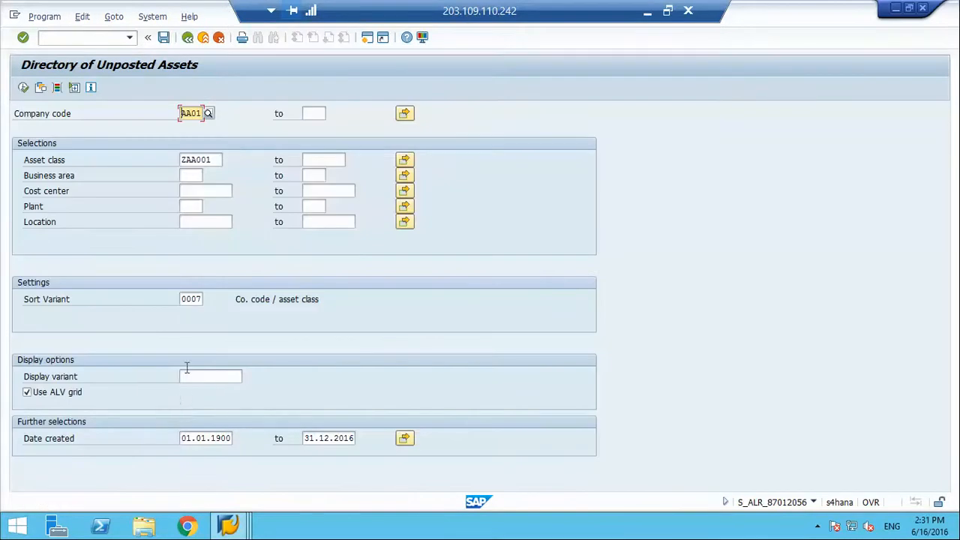
left_click(189, 299)
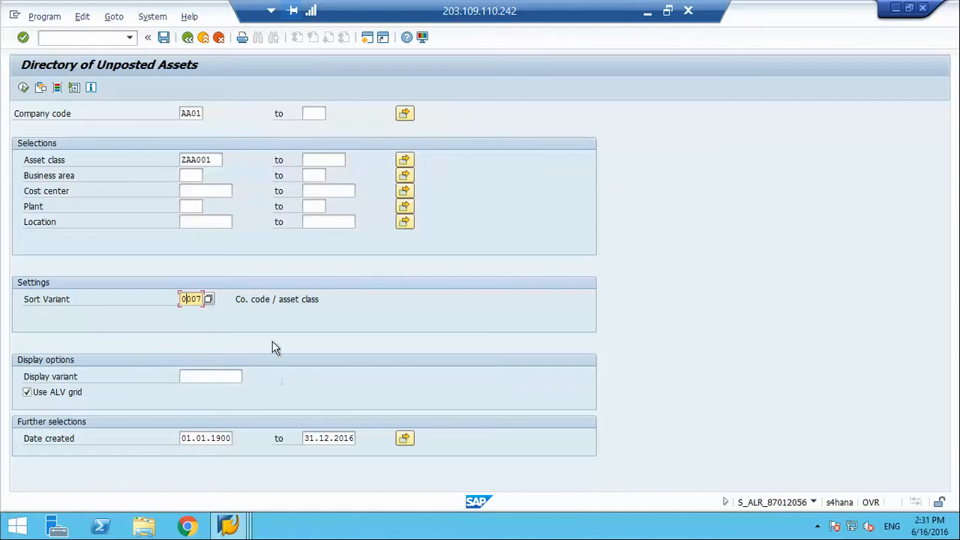
left_click(366, 37)
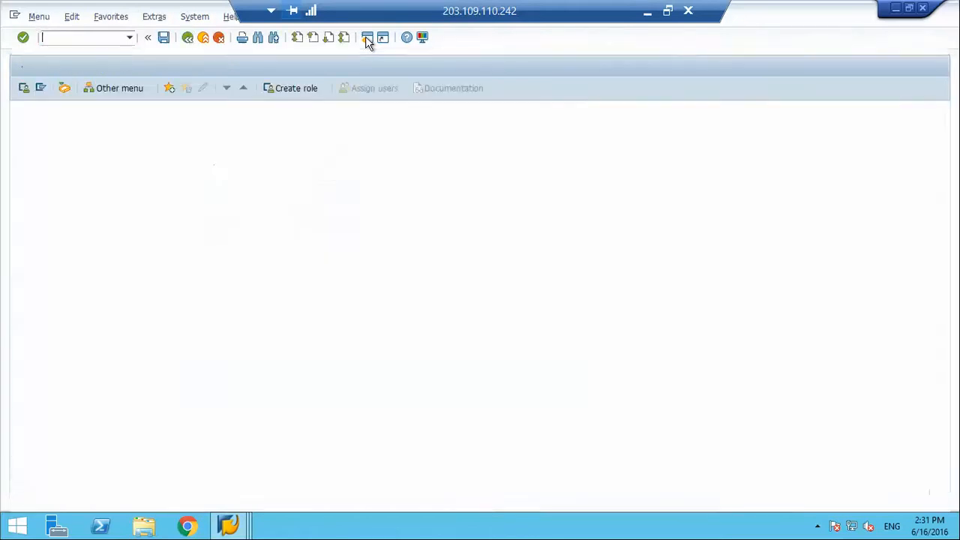
type("oavi")
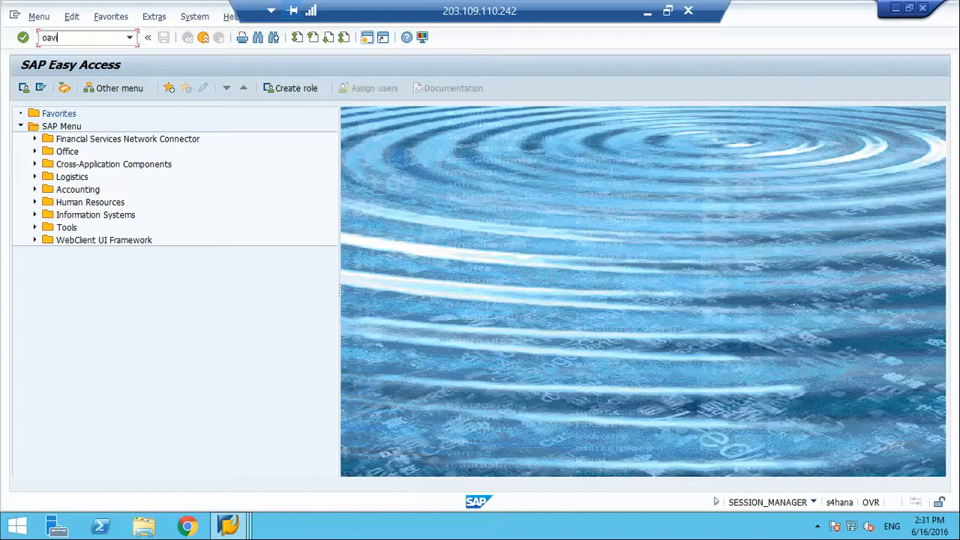
key("Return")
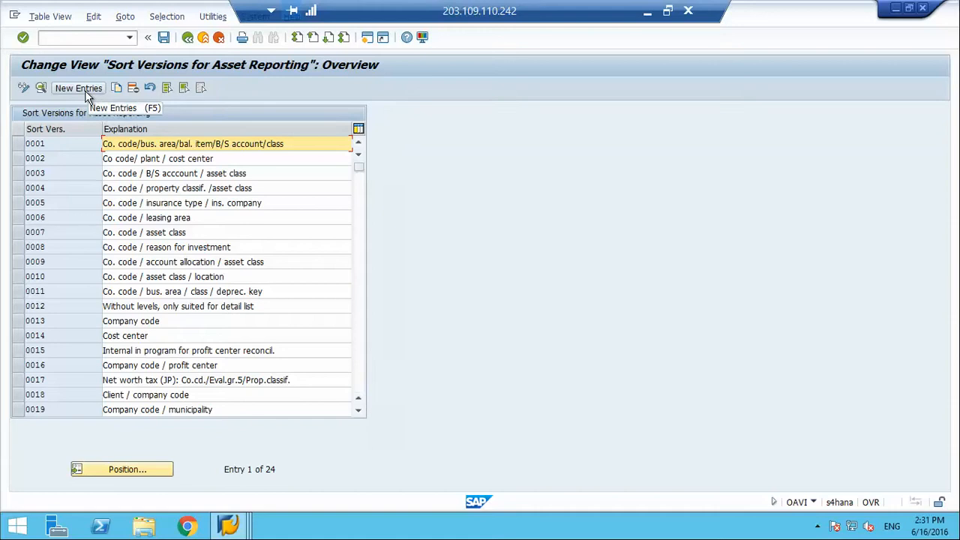
Step: Copy sort version 0011 (Co. code / bus. area / class / deprec. key) and enter ZAA1 as the new sort version
left_click(359, 410)
left_click(359, 411)
left_click(358, 410)
left_click(358, 410)
left_click(358, 410)
left_click(358, 410)
left_click(358, 410)
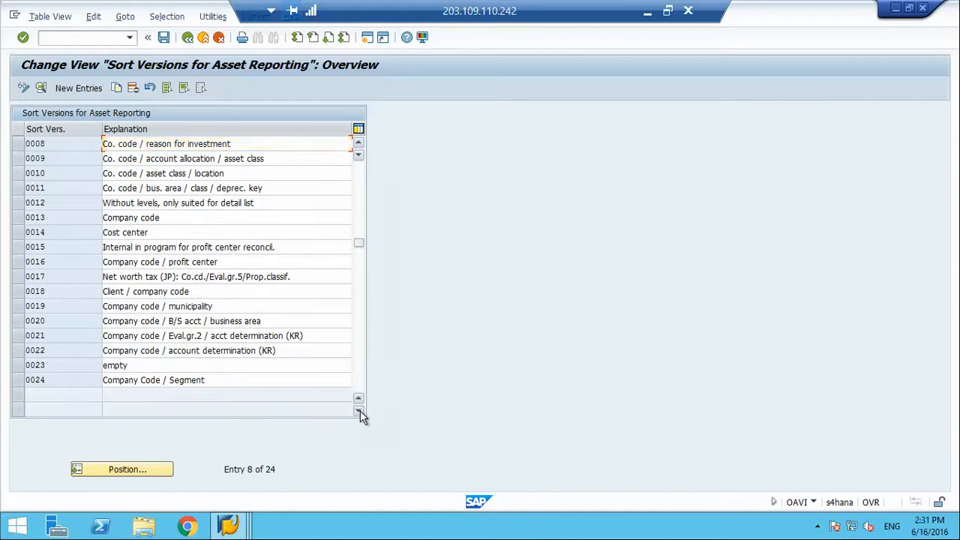
left_click(358, 410)
left_click(359, 410)
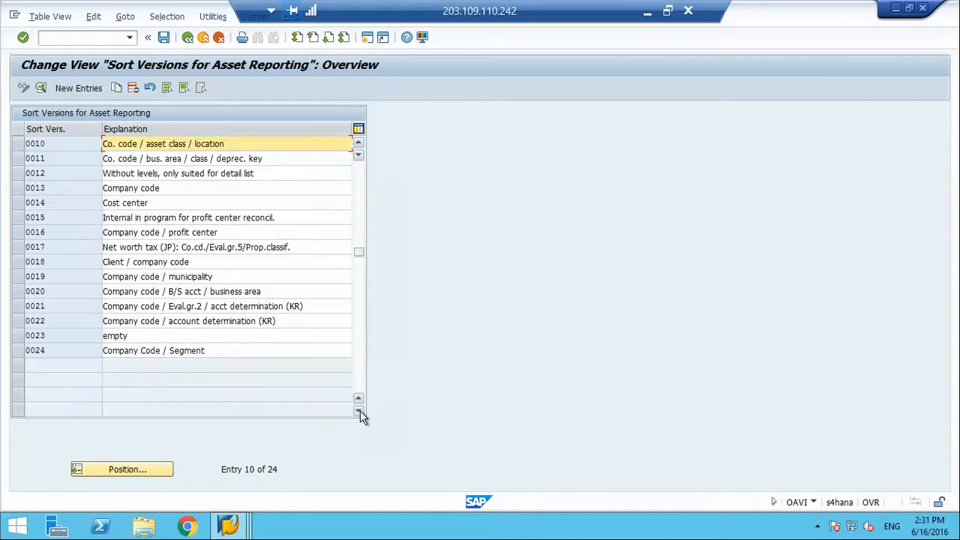
left_click(18, 160)
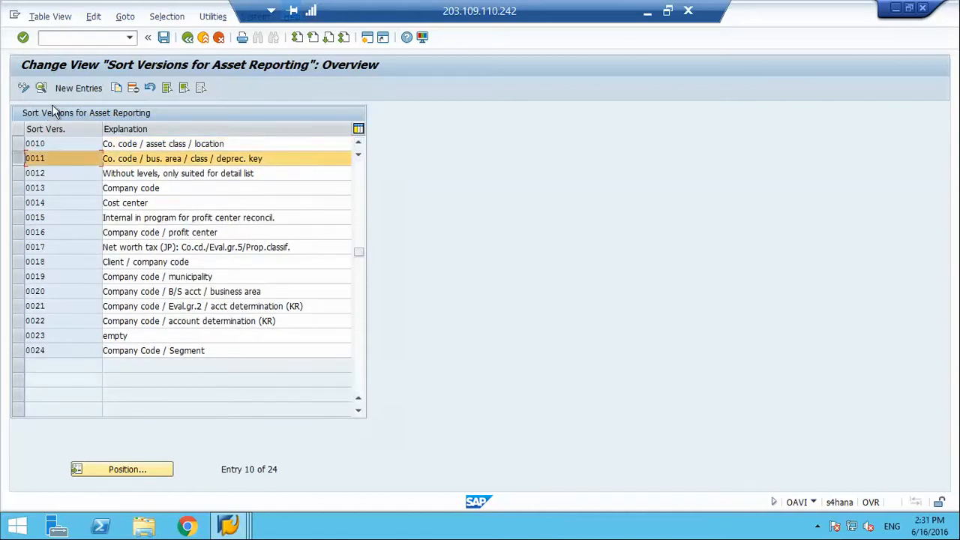
left_click(117, 89)
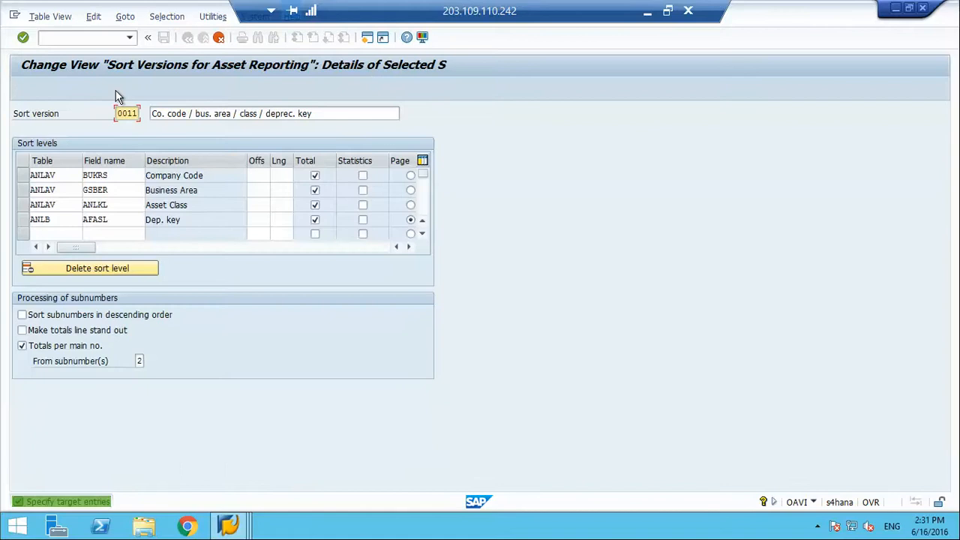
type("2")
type("AA1")
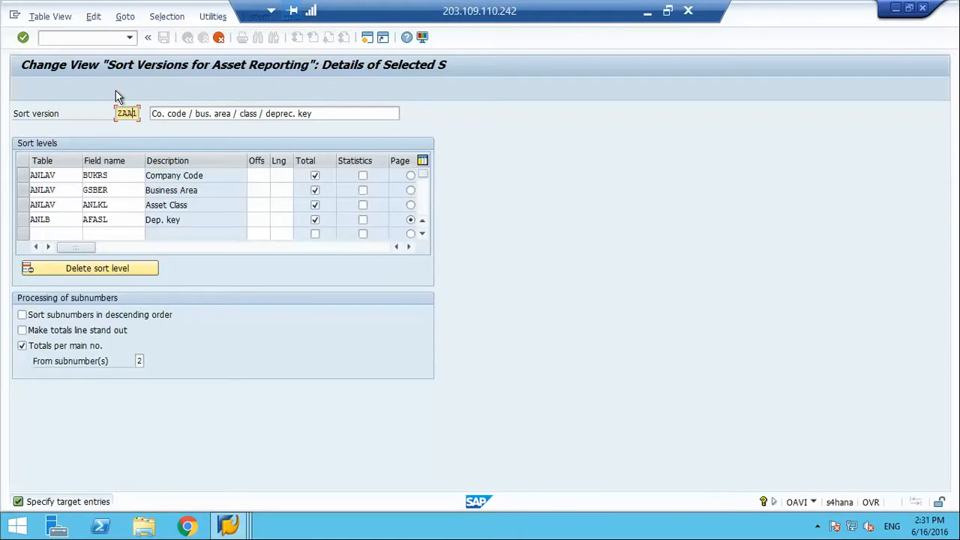
key("Tab")
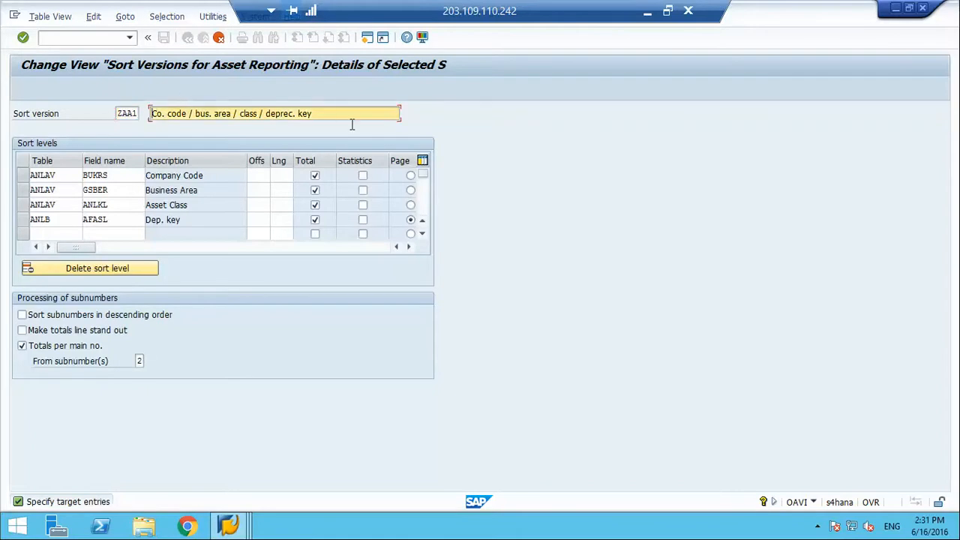
Step: Review the field names of the four existing sort levels, from company code to depreciation key
left_click(113, 177)
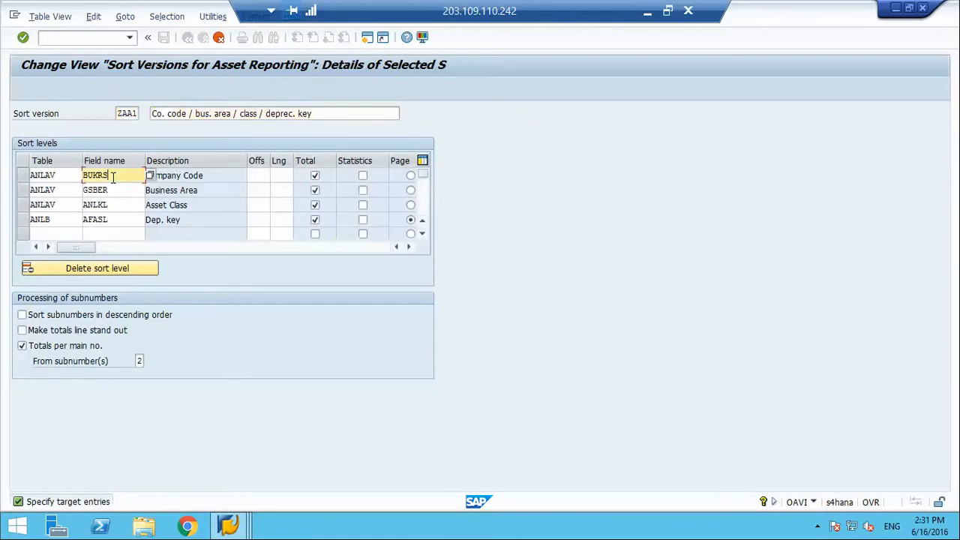
left_click(113, 191)
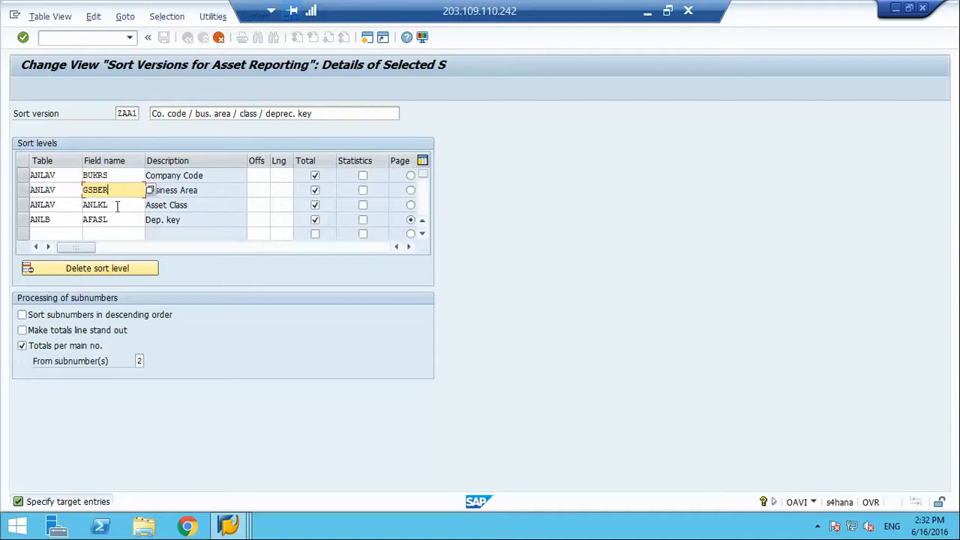
left_click(117, 207)
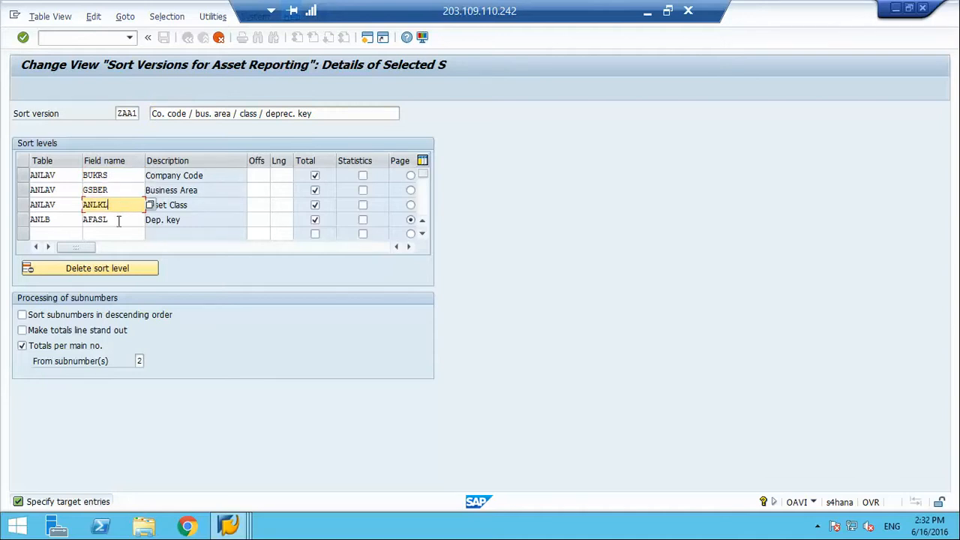
left_click(119, 221)
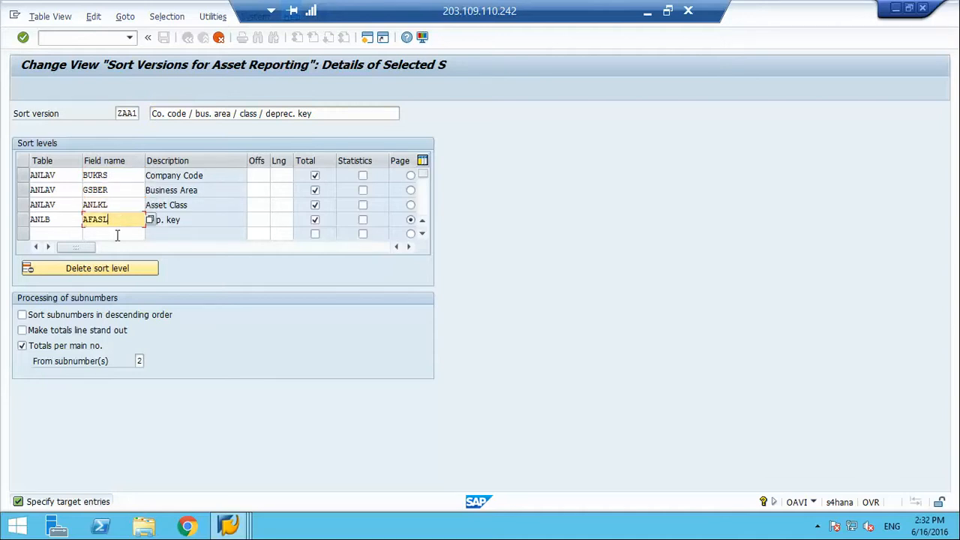
Step: Open the possible field names for the empty fifth sort level and look through them for a further sort field
left_click(105, 233)
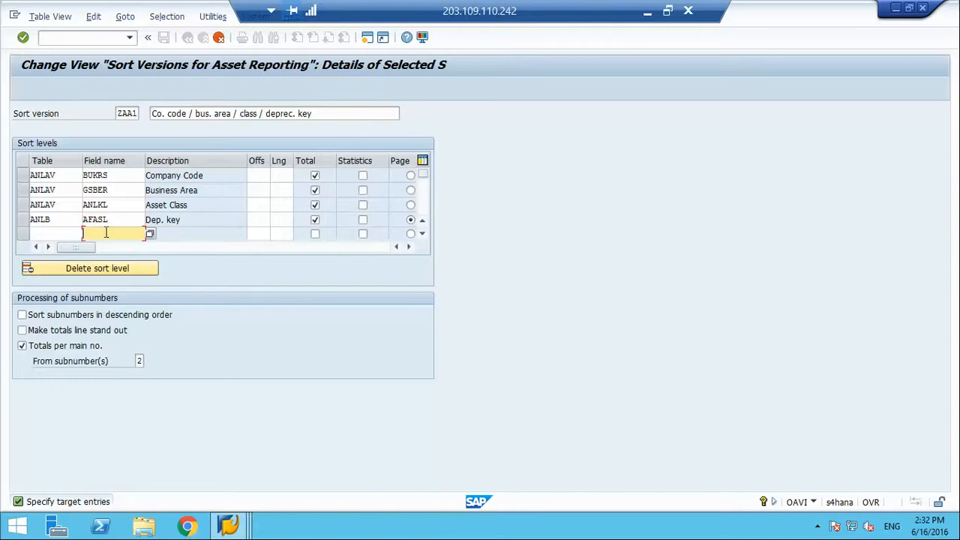
key("F4")
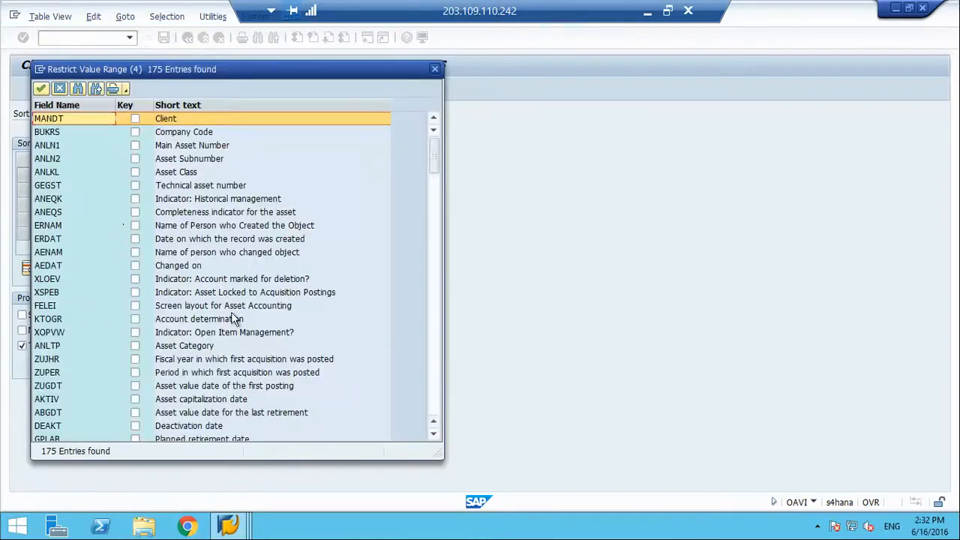
left_click(201, 383)
key("Down")
key("Down")
key("Down")
key("Down")
key("Down")
key("Down")
key("Down")
key("Down")
key("Down")
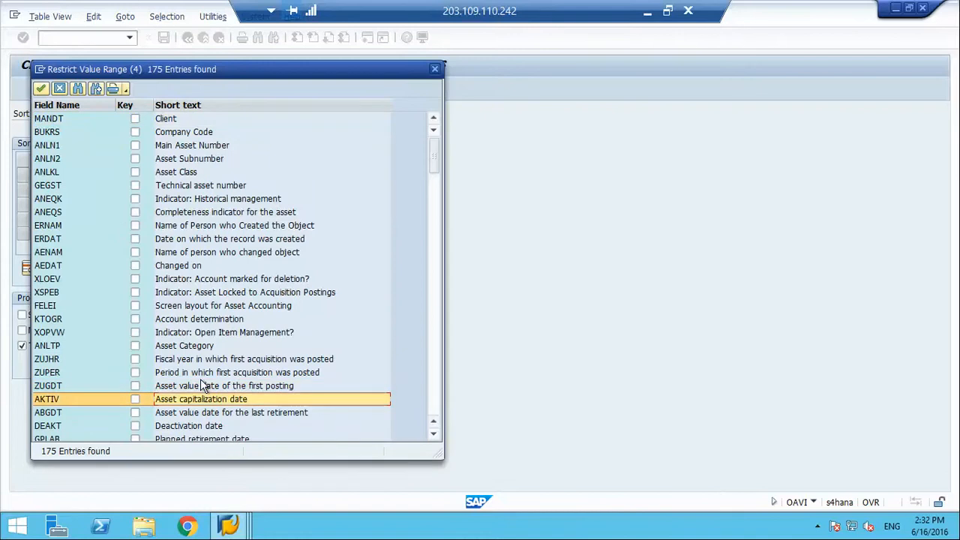
key("Down")
key("Down")
key("Down")
key("Down")
key("Down")
key("Down")
key("Down")
key("Down")
key("Down")
key("Down")
key("Down")
key("Down")
key("Down")
key("Down")
key("Down")
key("Down")
key("Down")
key("Down")
key("Down")
key("Down")
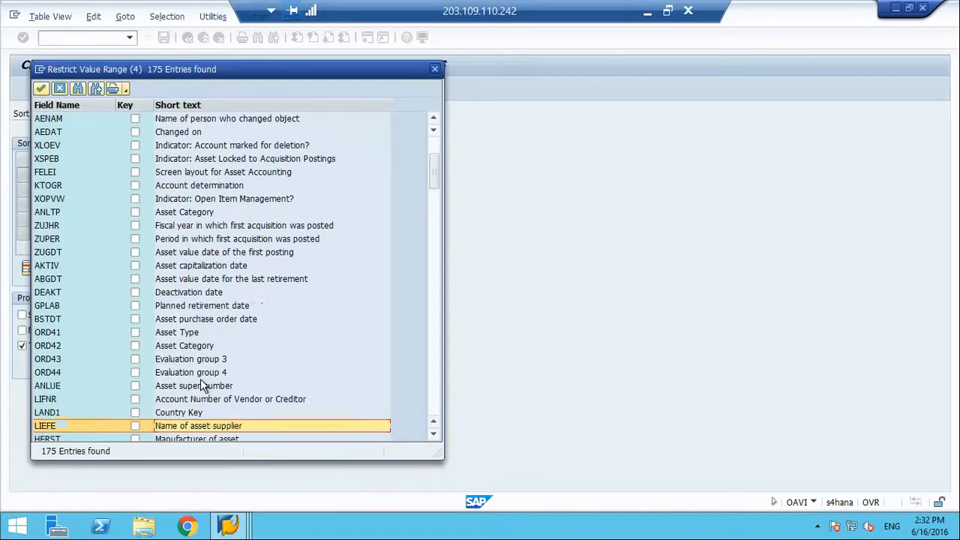
key("Down")
key("Down")
key("Down")
key("Down")
key("Down")
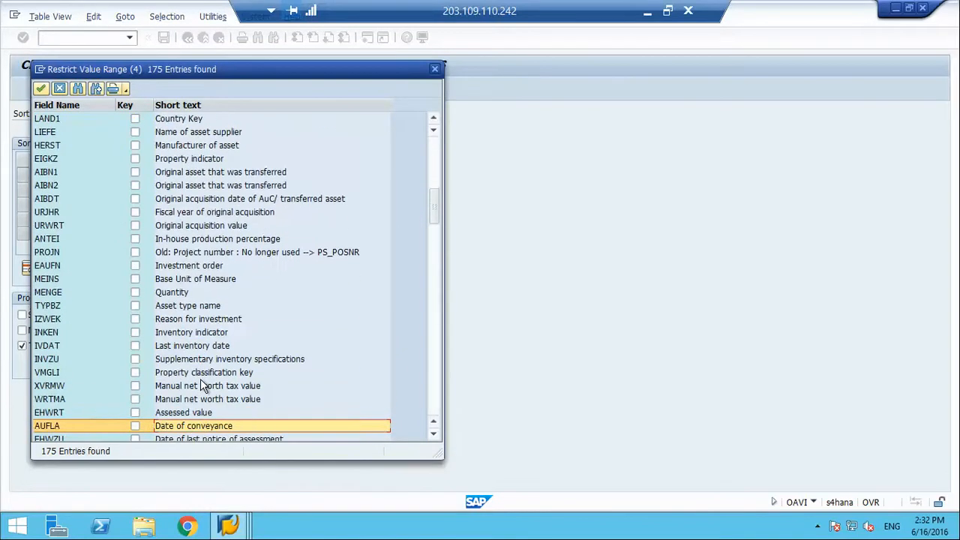
key("Down")
key("Up")
key("Up")
key("Up")
key("Up")
key("Up")
key("Up")
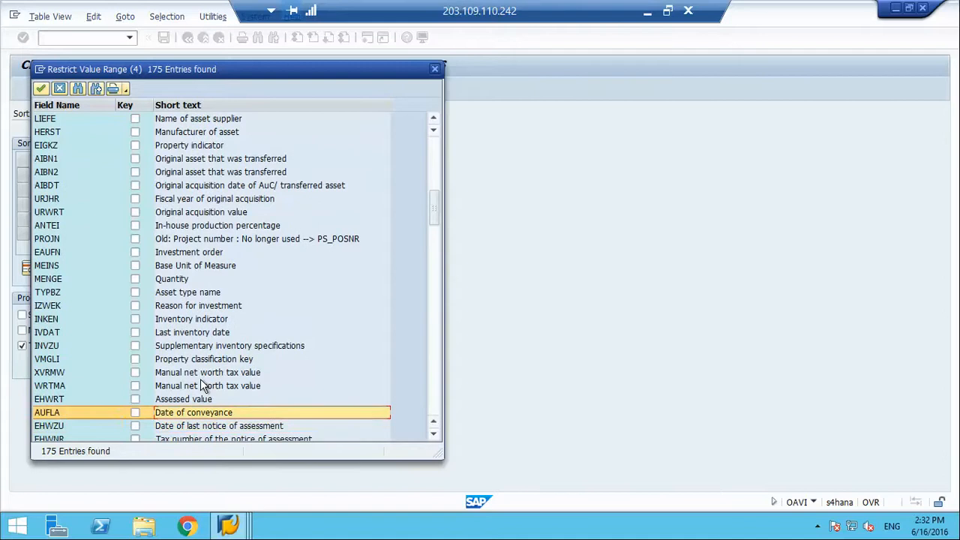
key("Up")
key("Up")
key("Up")
key("Up")
key("Up")
key("Down")
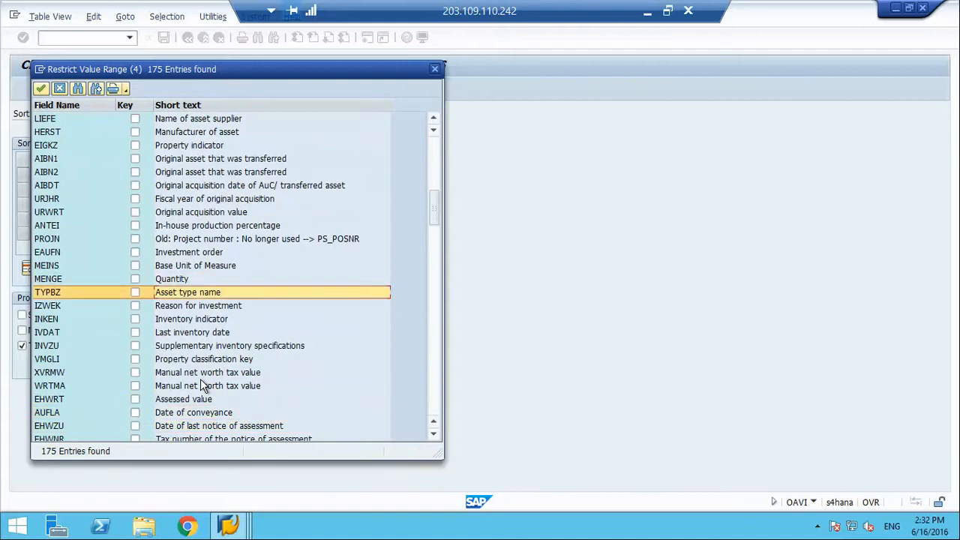
key("Down")
key("Down")
key("Down")
key("Down")
key("Down")
key("Down")
key("Down")
key("Down")
key("Down")
key("Down")
key("Down")
key("Down")
key("Down")
key("Down")
key("Down")
key("Down")
key("Down")
key("Down")
key("Down")
key("Down")
key("Down")
key("Down")
key("Down")
key("Down")
key("Down")
key("Down")
key("Down")
key("Down")
key("Down")
key("Down")
key("Down")
key("Down")
key("Down")
key("Down")
key("Down")
key("Down")
key("Down")
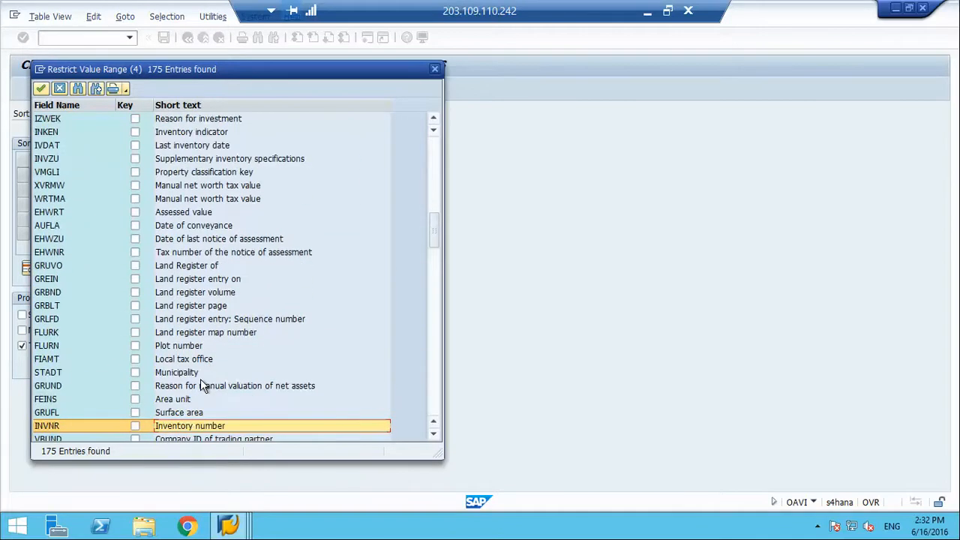
key("Down")
key("Down")
key("Down")
key("Down")
key("Down")
key("Down")
key("Down")
key("Down")
key("Down")
key("Down")
key("Down")
key("Down")
key("Down")
key("Down")
key("Down")
key("Down")
key("Down")
key("Down")
key("Down")
key("Down")
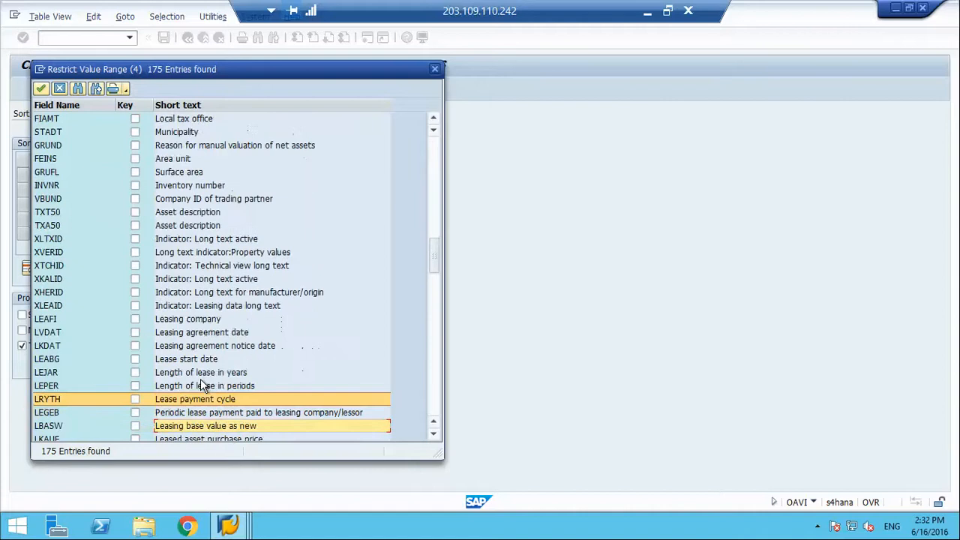
key("Down")
key("Down")
key("Down")
key("Down")
key("Down")
key("Down")
key("Down")
key("Down")
key("Down")
key("Down")
key("Down")
key("Down")
key("Down")
key("Down")
key("Down")
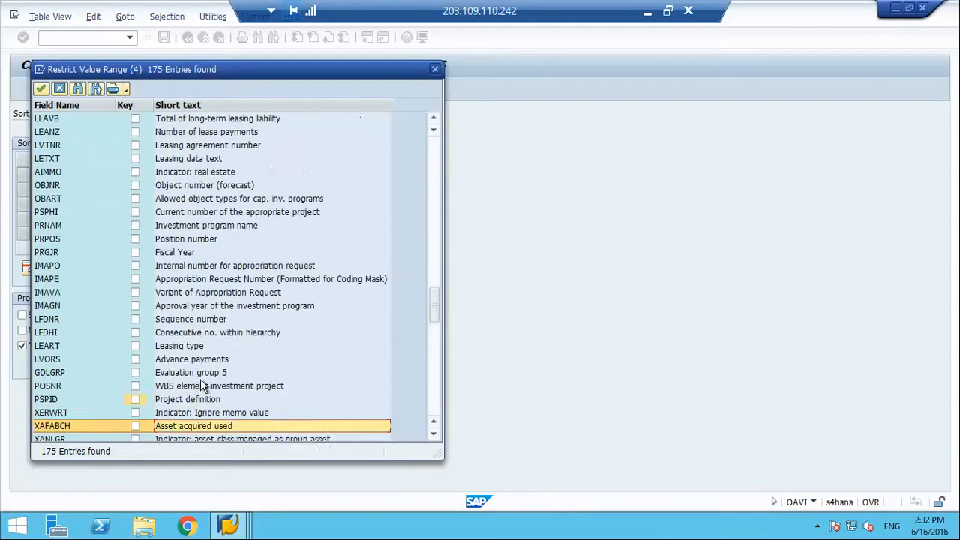
key("Down")
key("Down")
key("Down")
key("Down")
key("Down")
key("Down")
key("Down")
key("Down")
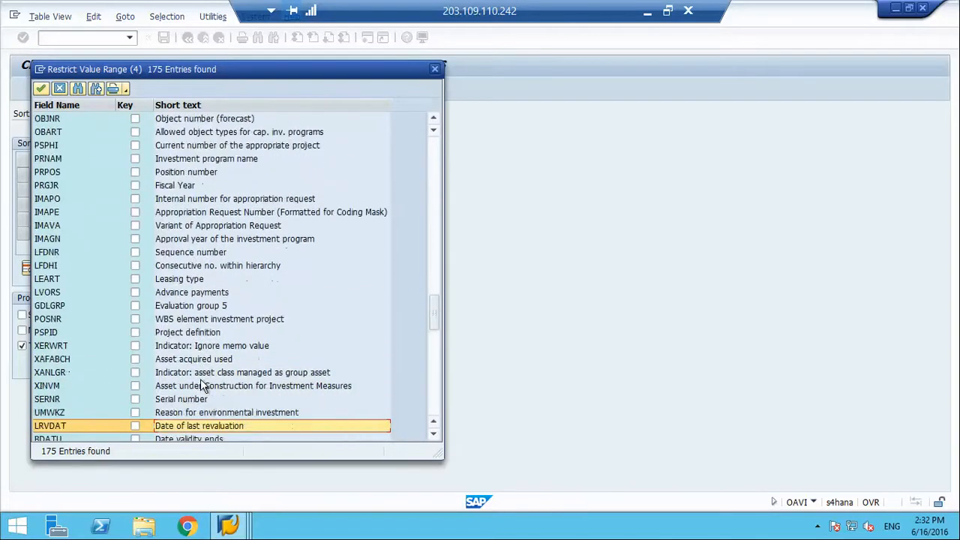
key("Down")
key("Down")
key("Down")
key("Down")
key("Down")
key("Down")
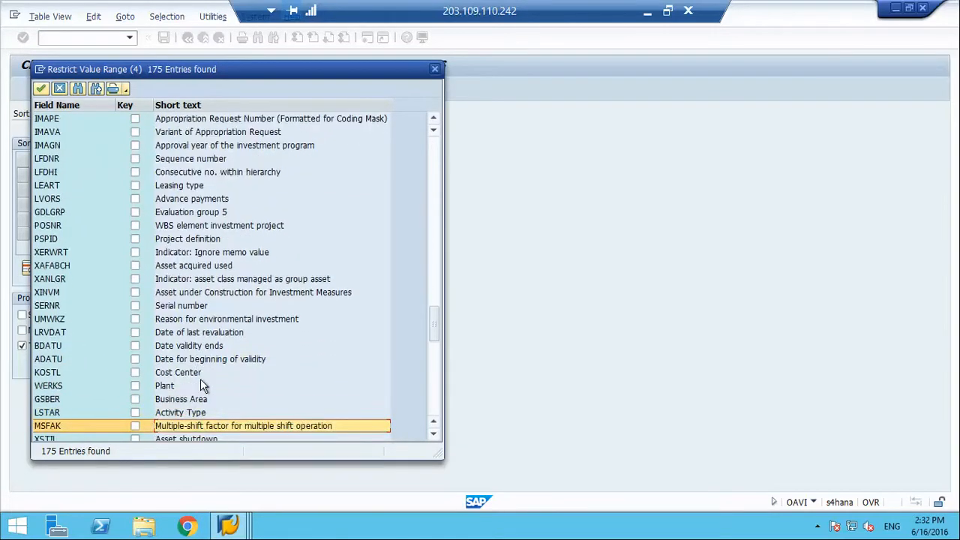
key("Down")
key("Down")
key("Down")
key("Down")
key("Down")
key("Down")
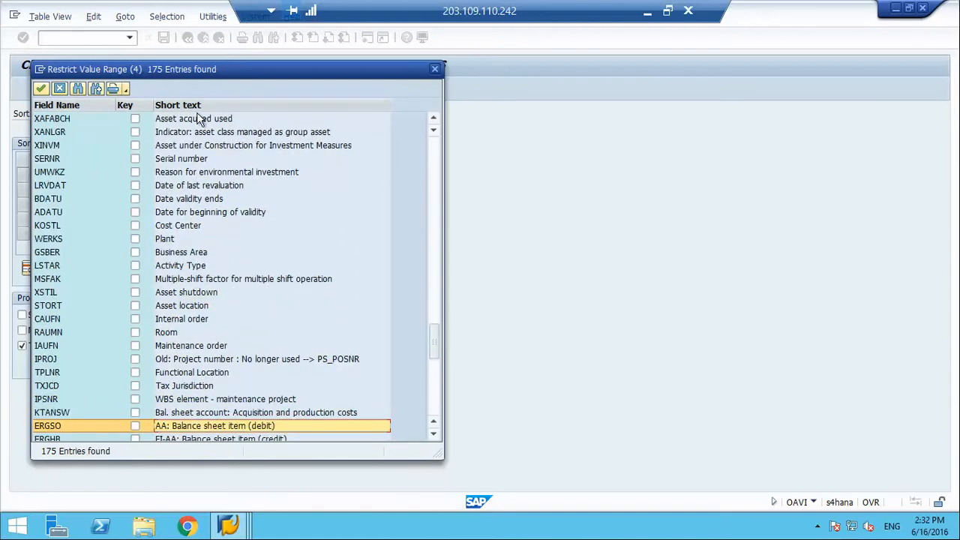
Step: Search the possible field names of the sort level for "life"
left_click(80, 89)
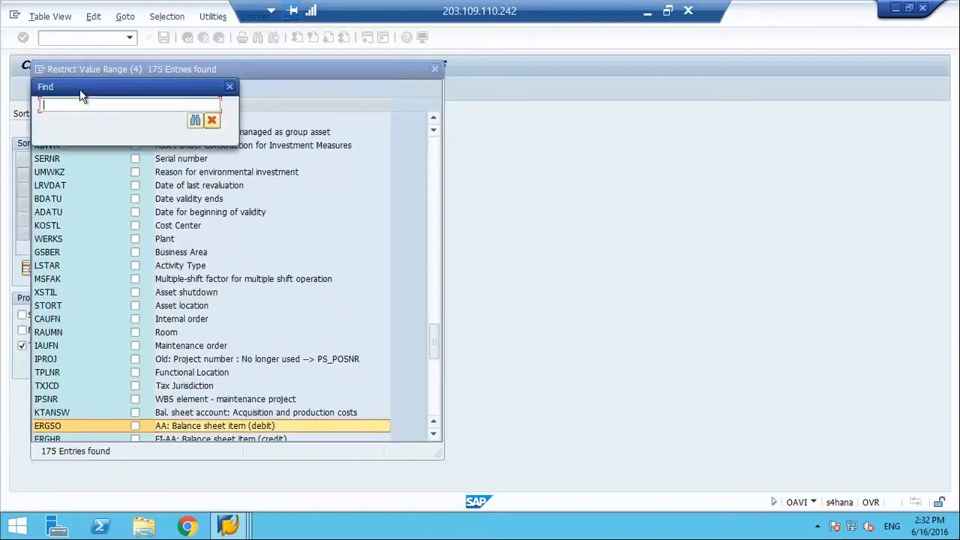
type("life")
key("Return")
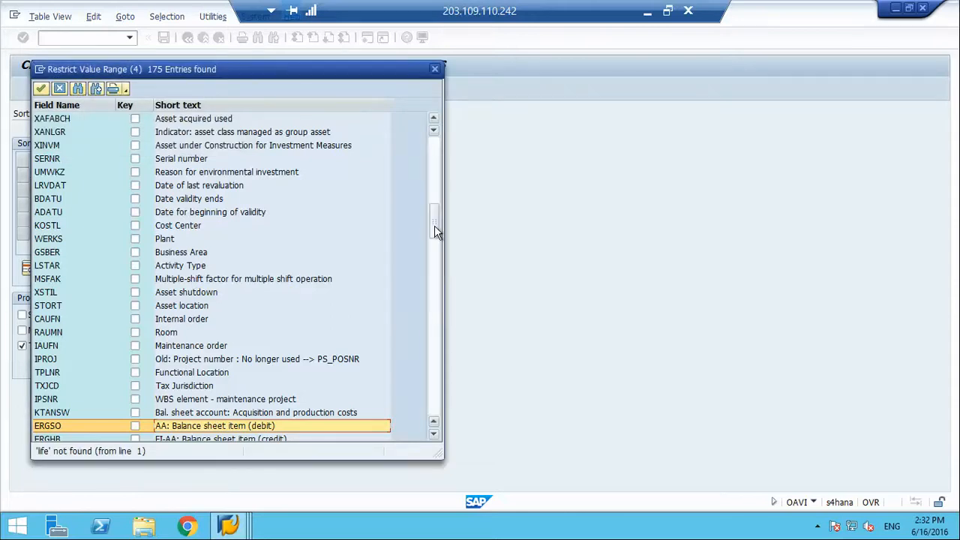
Step: Look through the field names and short texts from the beginning of the list for a suitable further sort field
left_click_drag(437, 231, 436, 159)
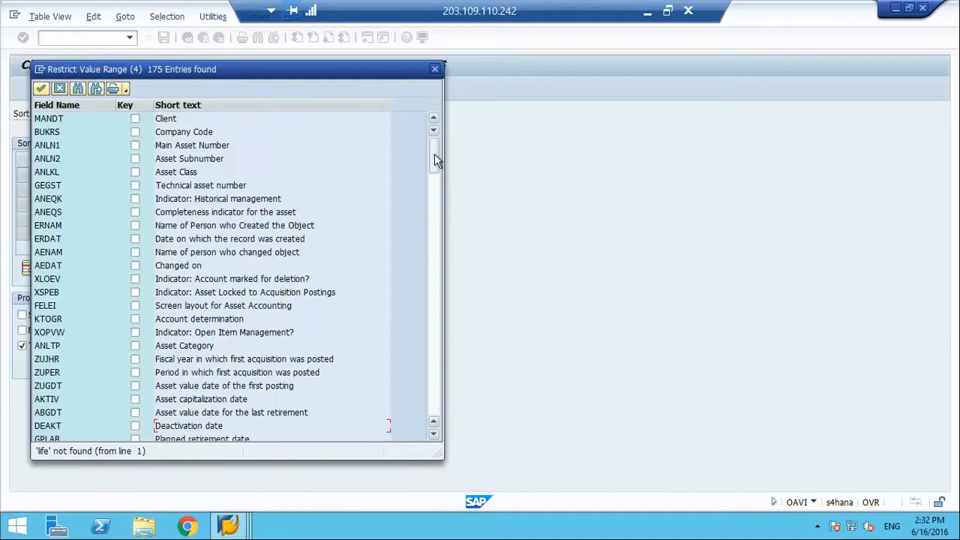
left_click(196, 185)
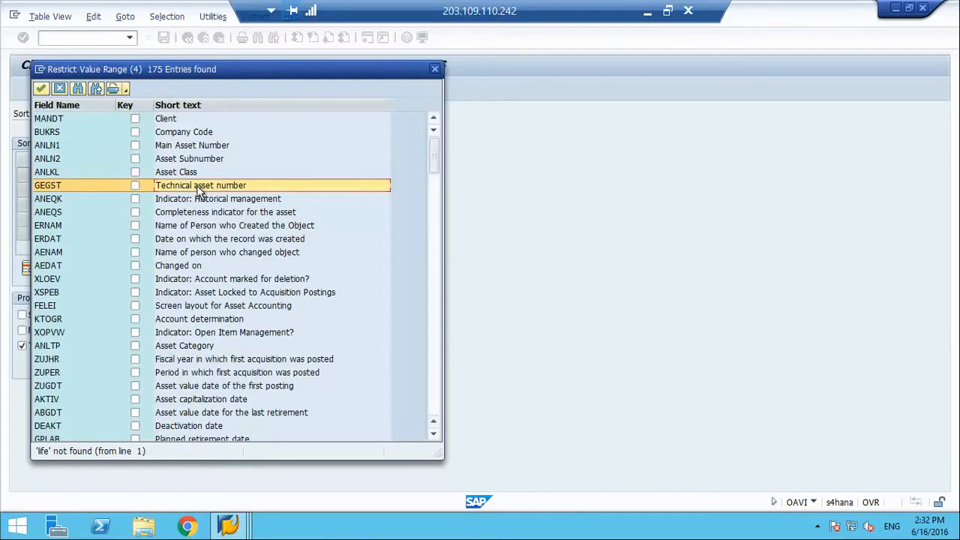
key("Down")
key("Down")
key("Down")
key("Down")
key("Down")
key("Down")
key("Down")
key("Down")
key("Down")
key("Down")
key("Down")
key("Down")
key("Down")
key("Down")
key("Down")
key("Down")
key("Down")
key("Down")
key("Down")
key("Down")
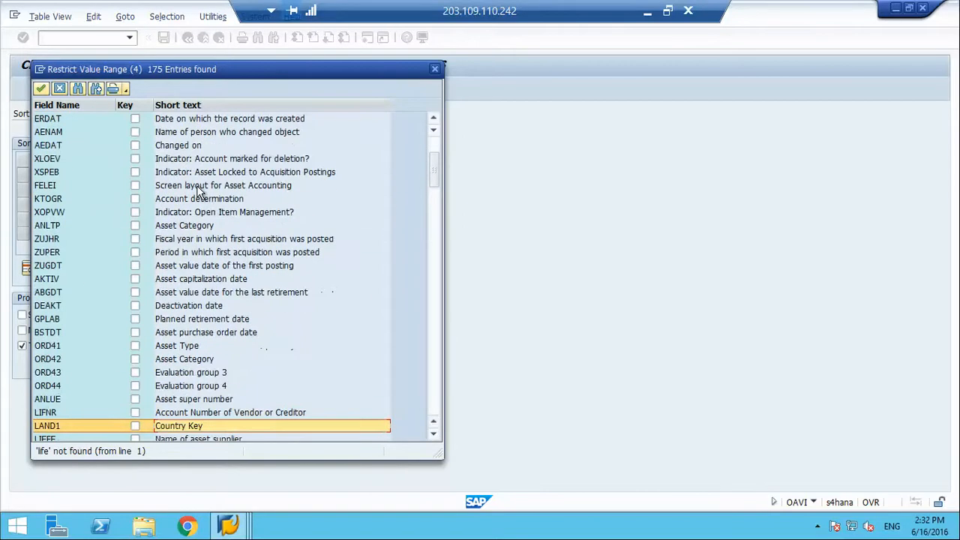
key("Down")
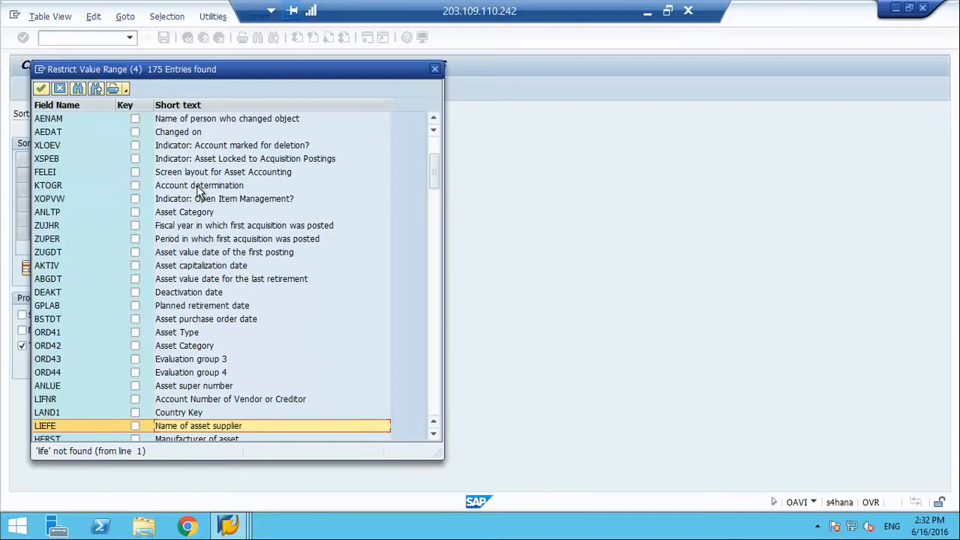
key("Down")
key("Down")
key("Down")
key("Down")
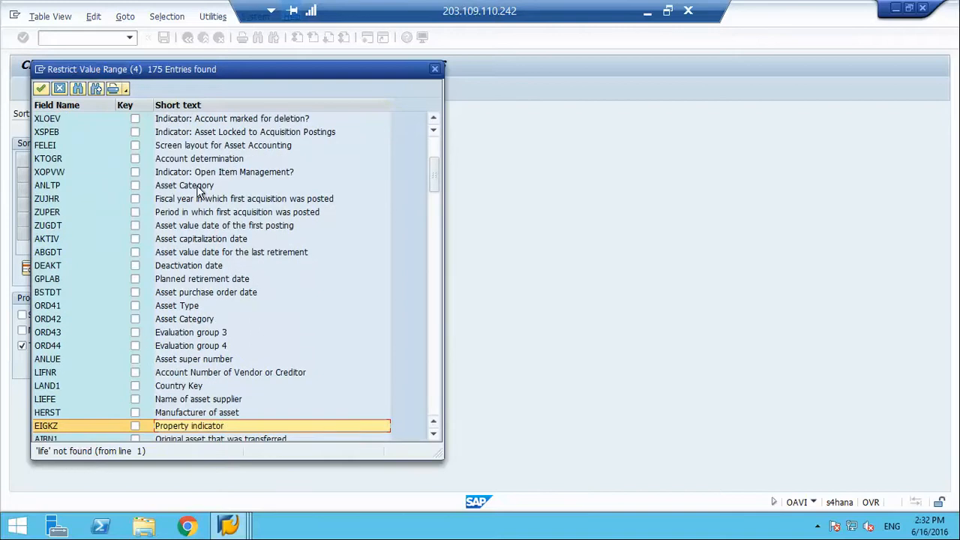
key("Down")
key("Down")
key("Down")
key("Down")
key("Down")
key("Down")
key("Down")
key("Down")
key("Down")
key("Down")
key("Down")
key("Down")
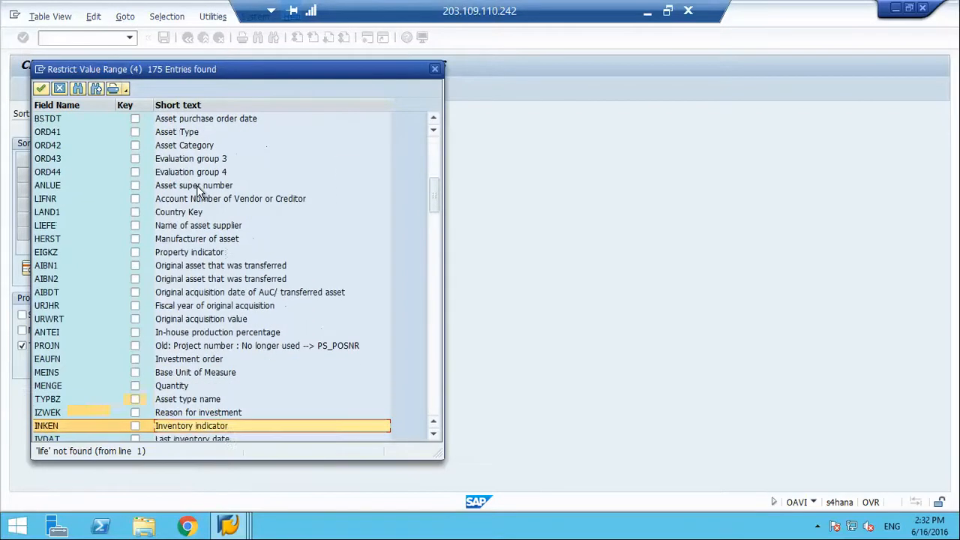
key("Down")
key("Down")
key("Down")
key("Down")
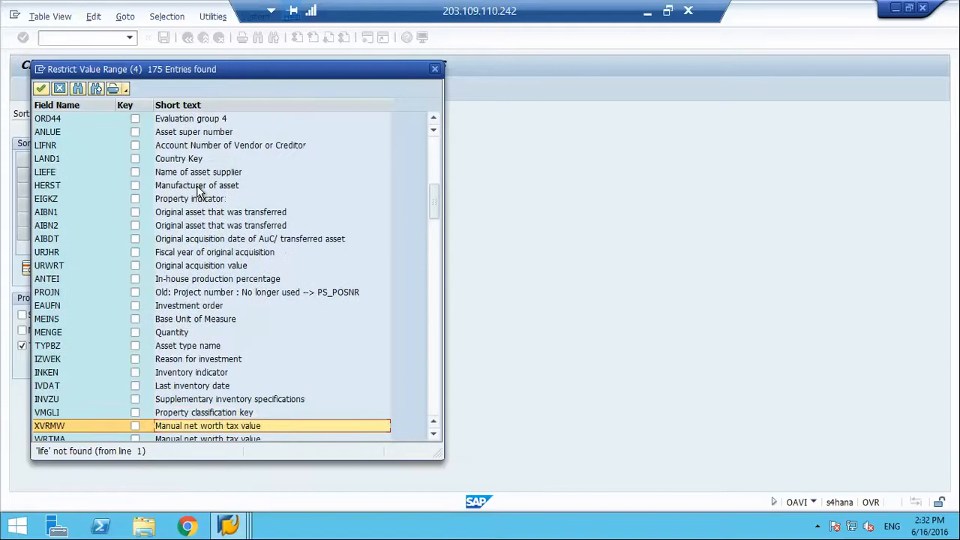
key("Down")
key("Down")
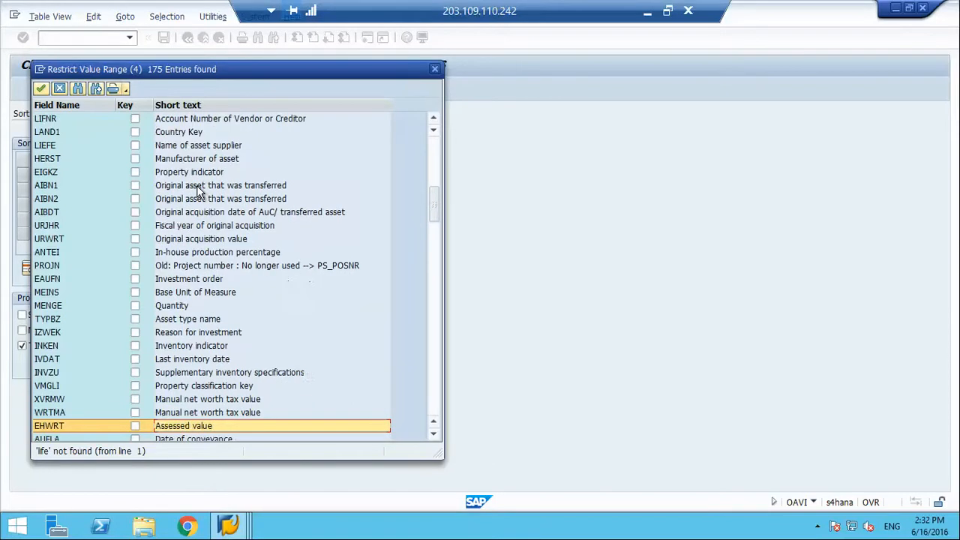
key("Down")
key("Down")
key("Down")
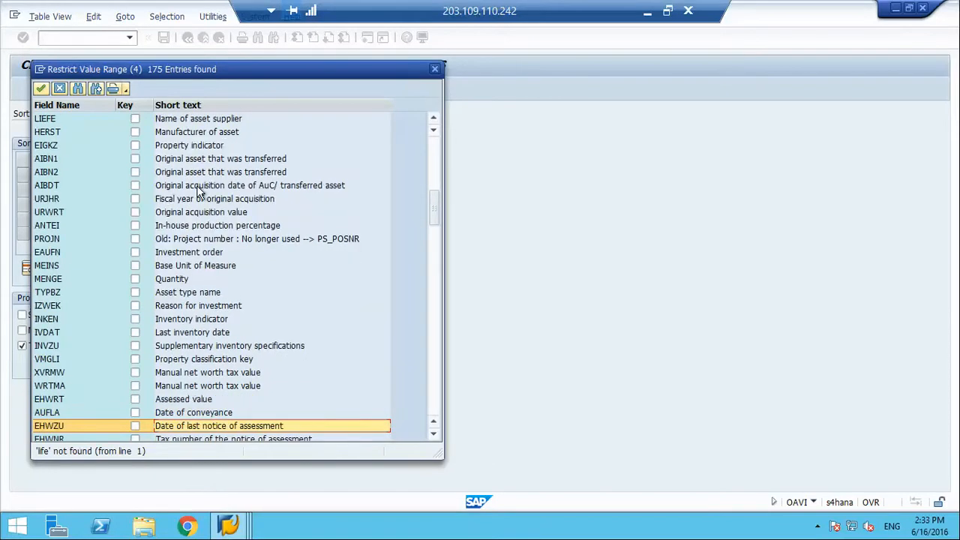
key("Down")
key("Down")
key("Down")
key("Down")
key("Down")
key("Down")
key("Down")
key("Down")
key("Down")
key("Down")
key("Down")
key("Down")
key("Down")
key("Down")
key("Down")
key("Down")
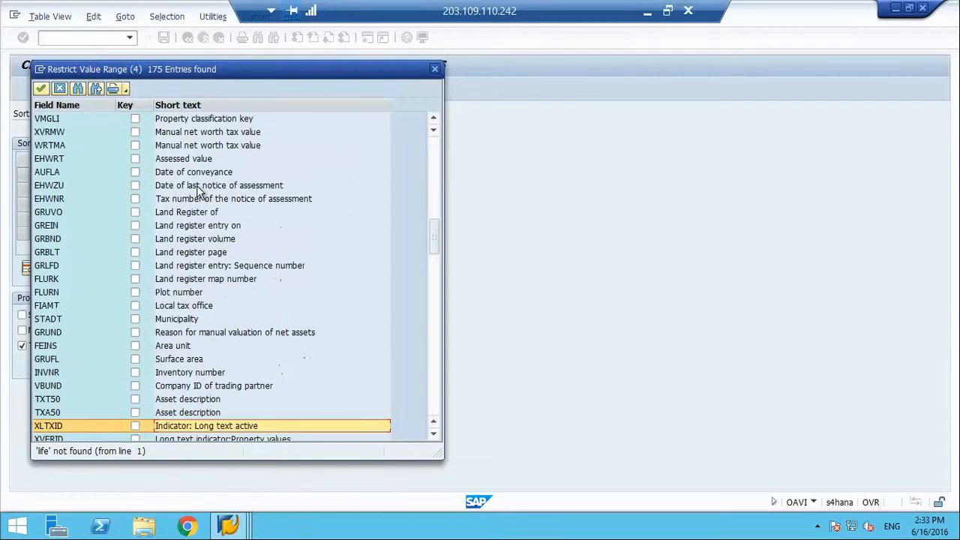
key("Down")
key("Down")
key("Down")
key("Down")
key("Down")
key("Down")
key("Down")
key("Down")
key("Down")
key("Down")
key("Down")
key("Down")
key("Down")
key("Down")
key("Down")
key("Down")
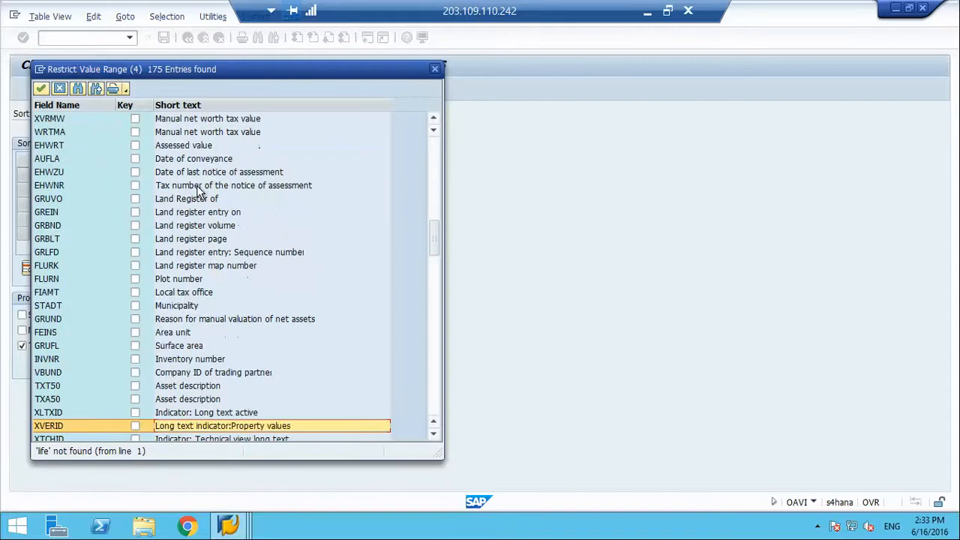
key("Down")
key("Down")
key("Down")
key("Down")
key("Down")
key("Down")
key("Down")
key("Down")
key("Down")
key("Down")
key("Down")
key("Down")
key("Down")
key("Down")
key("Down")
key("Down")
key("Down")
key("Down")
key("Down")
key("Down")
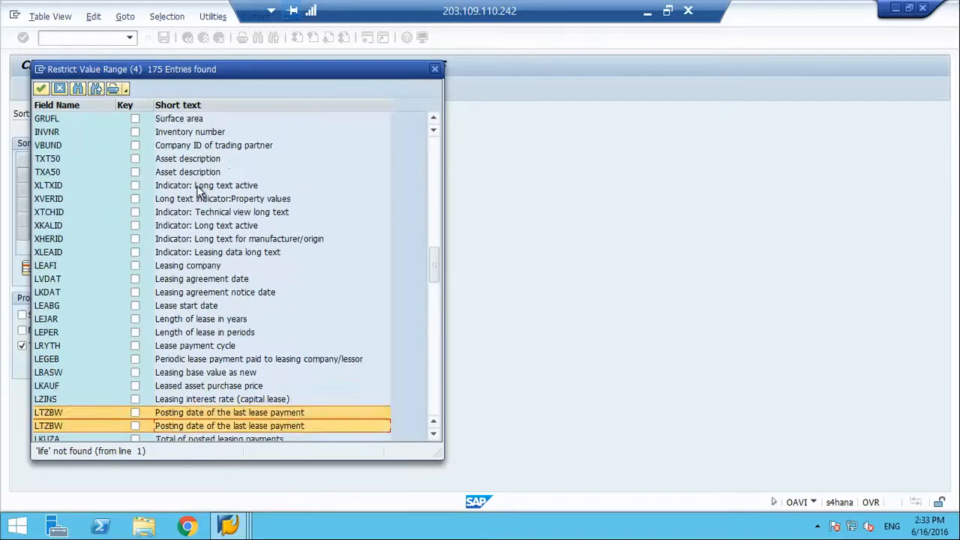
key("Down")
key("Down")
key("Down")
key("Down")
key("Down")
key("Down")
key("Down")
key("Down")
key("Down")
key("Down")
key("Down")
key("Down")
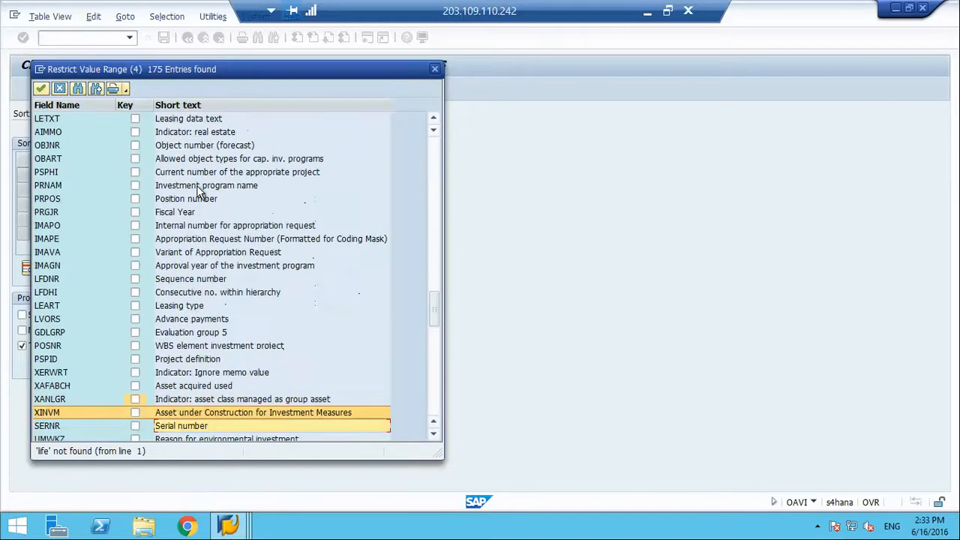
key("Down")
key("Down")
key("Down")
key("Down")
key("Down")
key("Down")
key("Down")
key("Down")
key("Down")
key("Down")
key("Down")
key("Down")
key("Down")
key("Down")
key("Down")
key("Down")
key("Down")
key("Down")
key("Down")
key("Down")
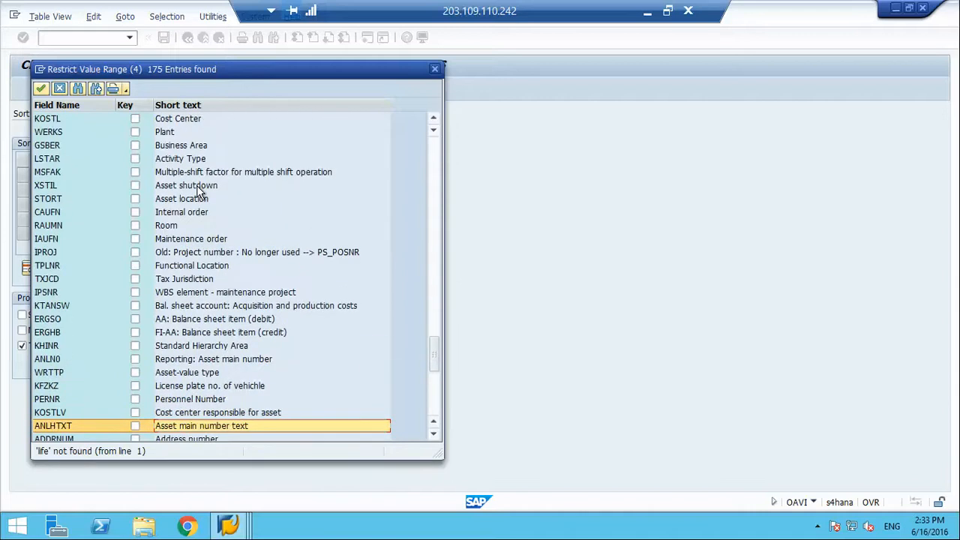
key("Down")
key("Down")
key("Down")
key("Down")
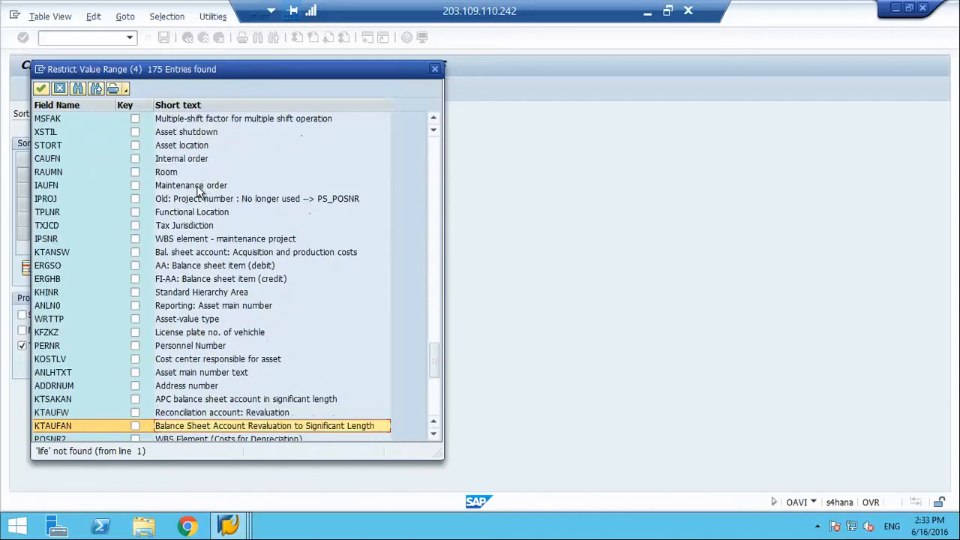
key("Down")
key("Down")
key("Down")
key("Down")
key("Down")
key("Down")
key("Down")
key("Down")
key("Down")
key("Down")
key("Down")
key("Down")
key("Down")
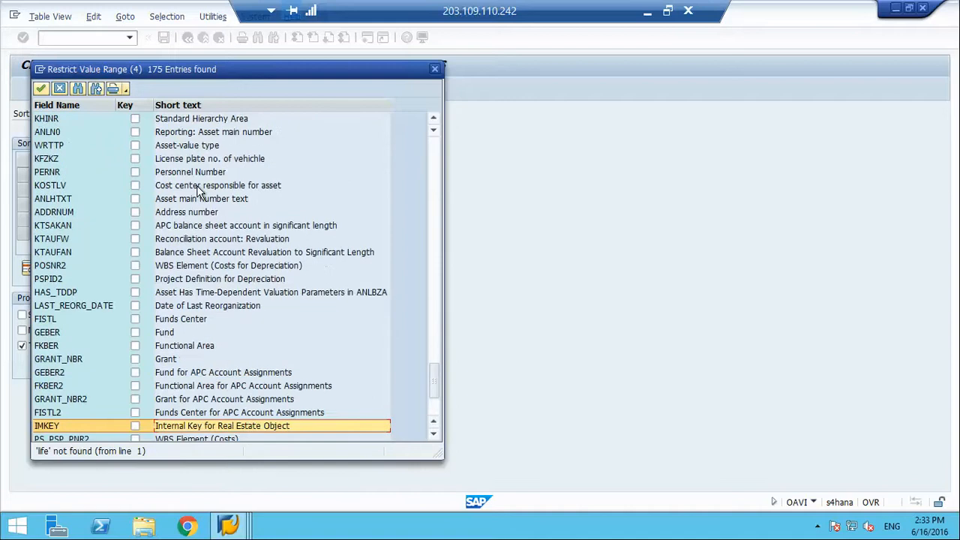
Step: Look through the remaining field names at the end of the list, then close it without choosing one
key("Down")
key("Down")
key("Down")
key("Down")
key("Down")
key("Down")
key("Down")
key("Down")
key("Down")
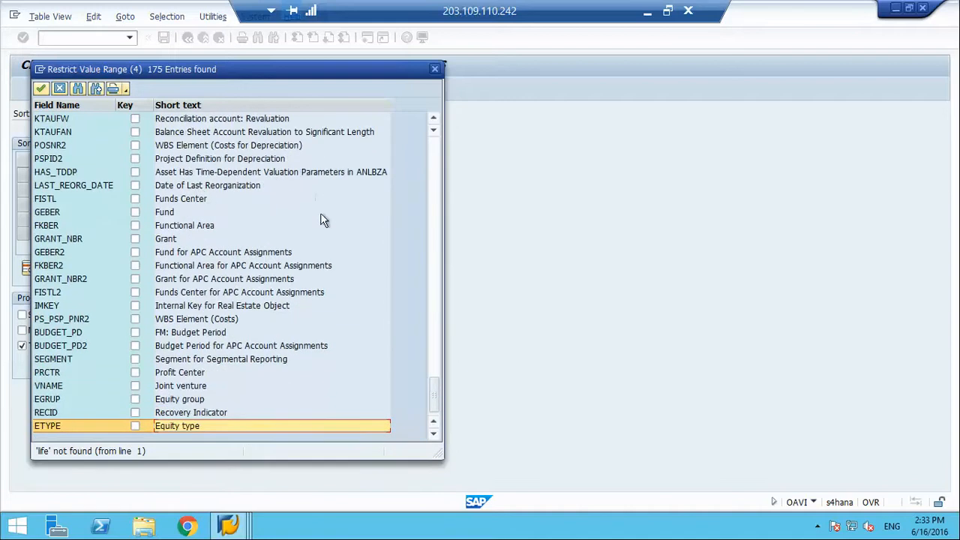
left_click(434, 69)
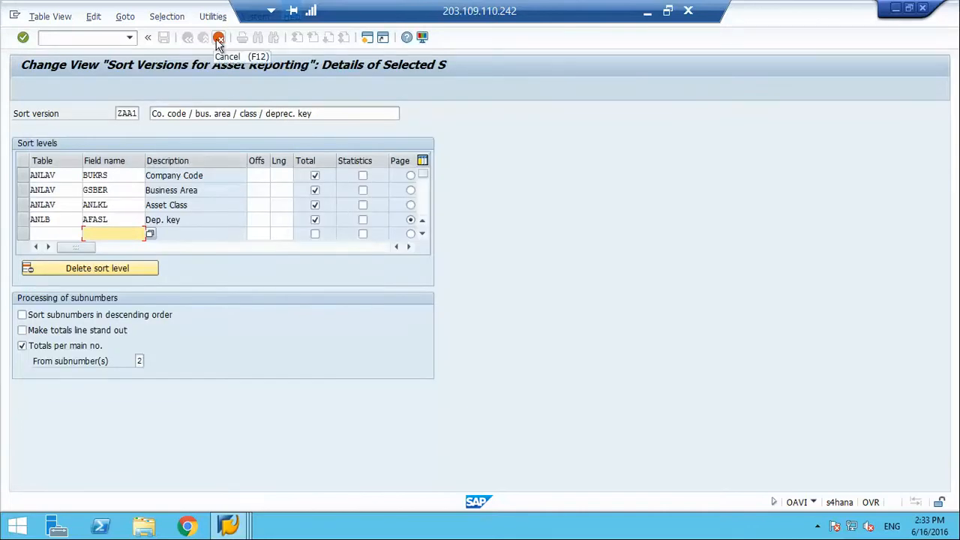
Step: Return to the sort versions overview and save sort version ZAA1
key("Return")
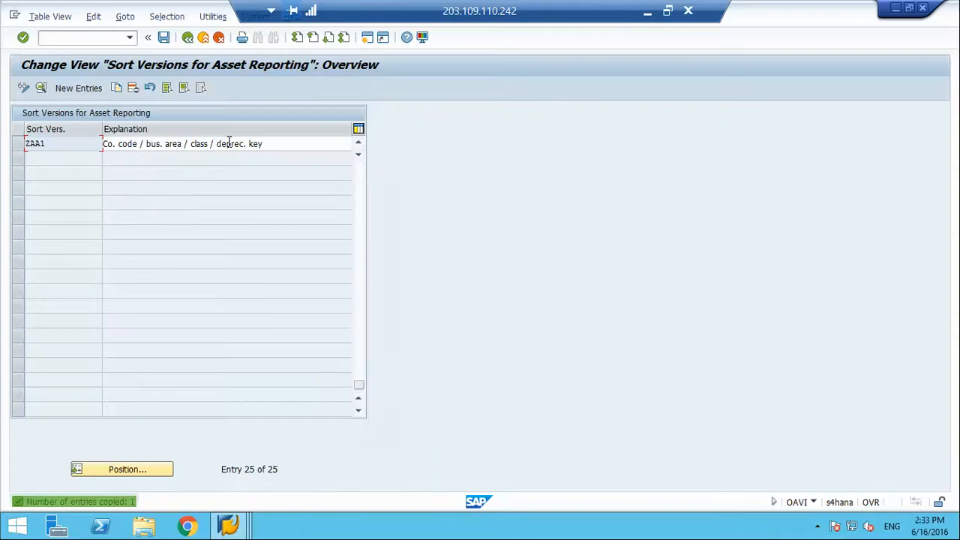
left_click(164, 39)
key("Return")
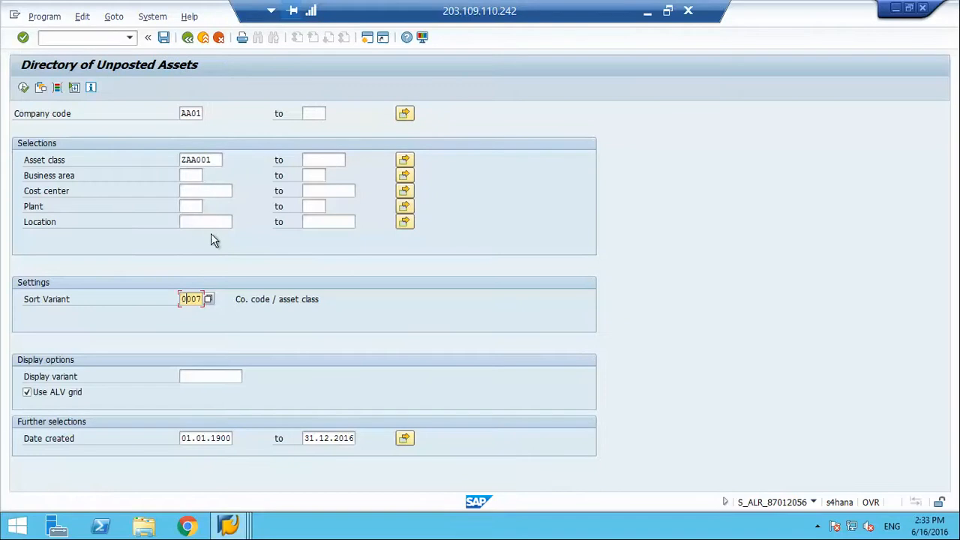
Step: Try to set the sort variant of the Directory of Unposted Assets report to ZAA1
key("Delete")
key("Delete")
key("Delete")
key("Delete")
type("A")
key("BackSpace")
type("ZAA1")
key("Return")
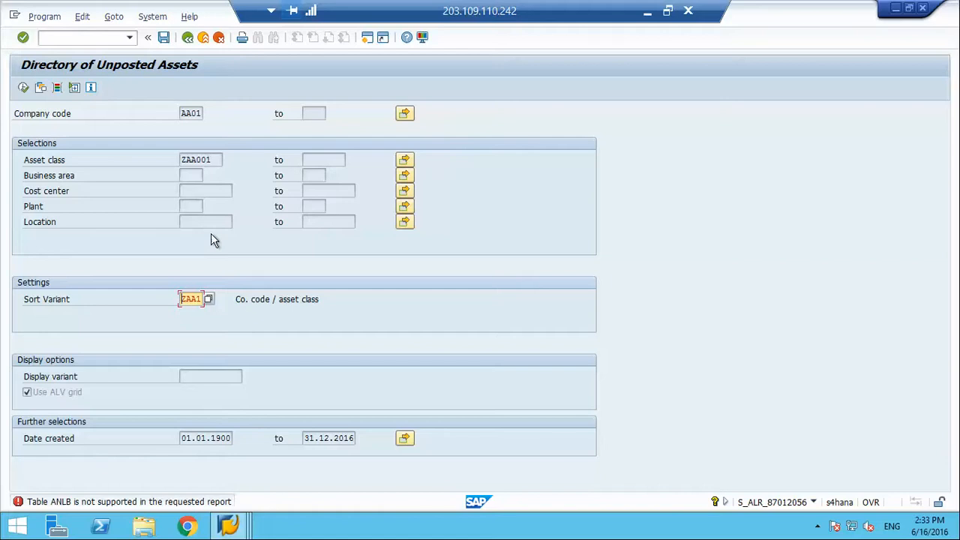
Step: Clear the sort variant, run the Directory of Unposted Assets for company code AA01 and asset class ZAA001, and leave the report
key("BackSpace")
key("BackSpace")
key("BackSpace")
key("BackSpace")
key("Return")
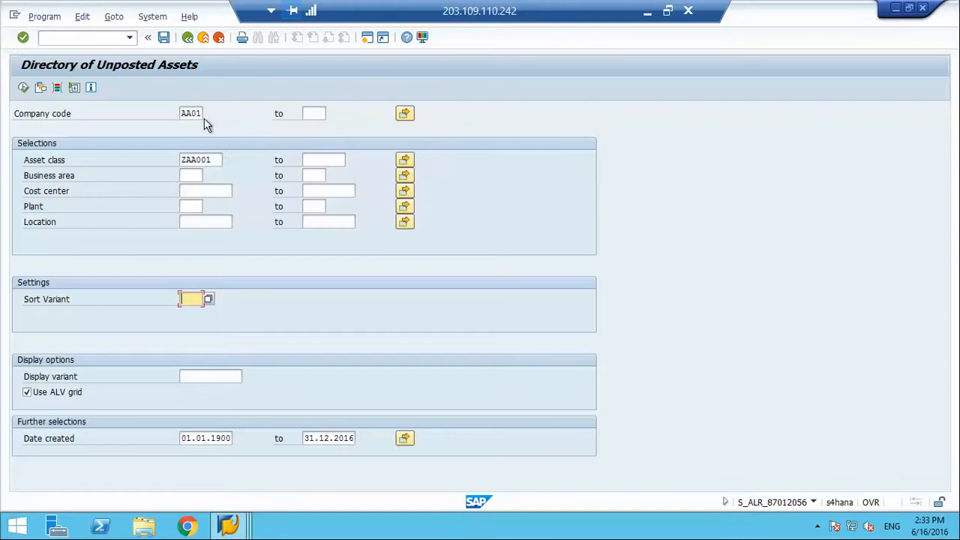
left_click(23, 89)
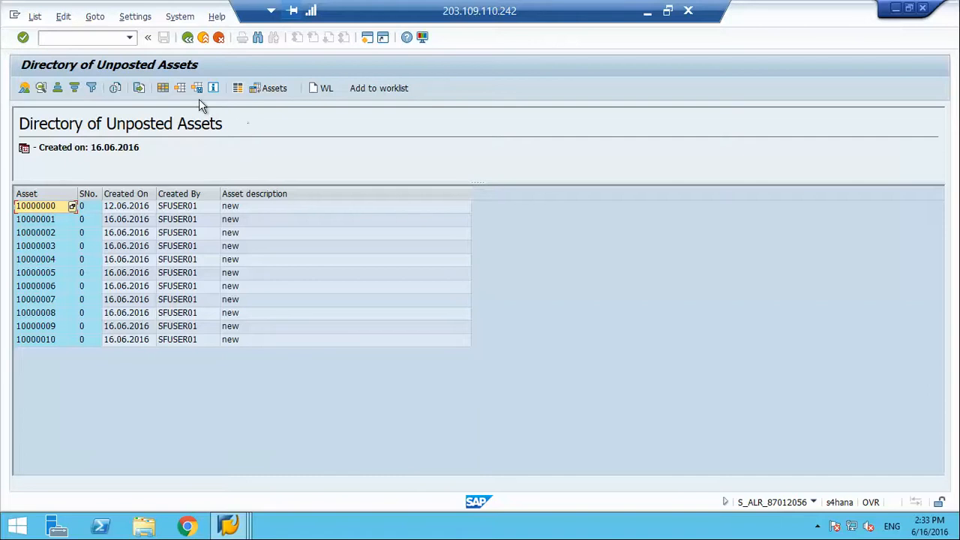
left_click(188, 38)
left_click(188, 39)
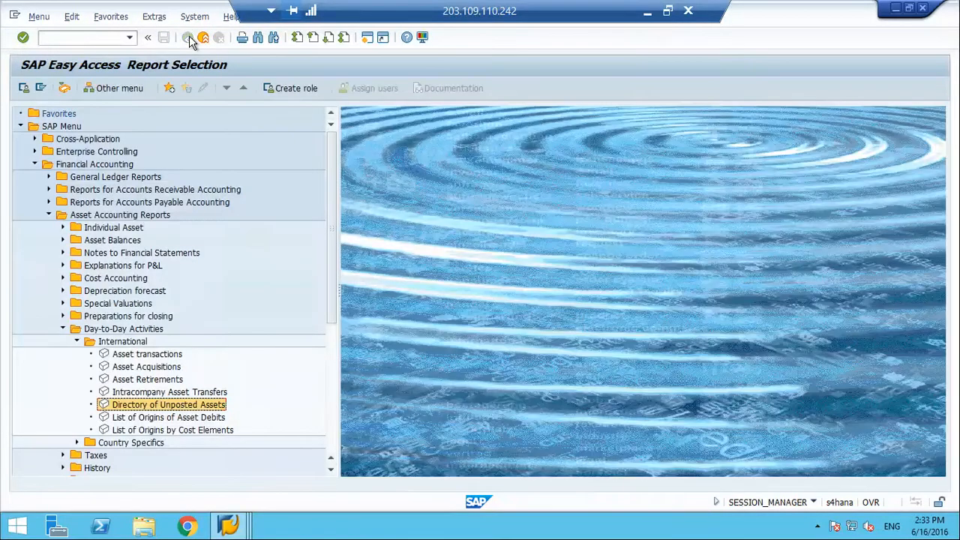
Step: Display asset 10000001 with transaction AS03 and check the depreciation keys and useful lives of its depreciation areas
left_click(100, 38)
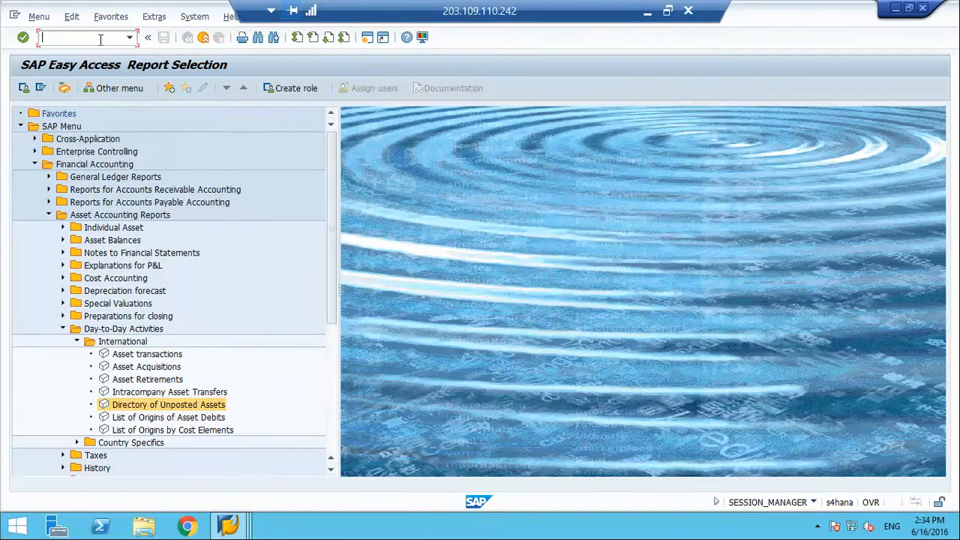
type("as03")
key("Return")
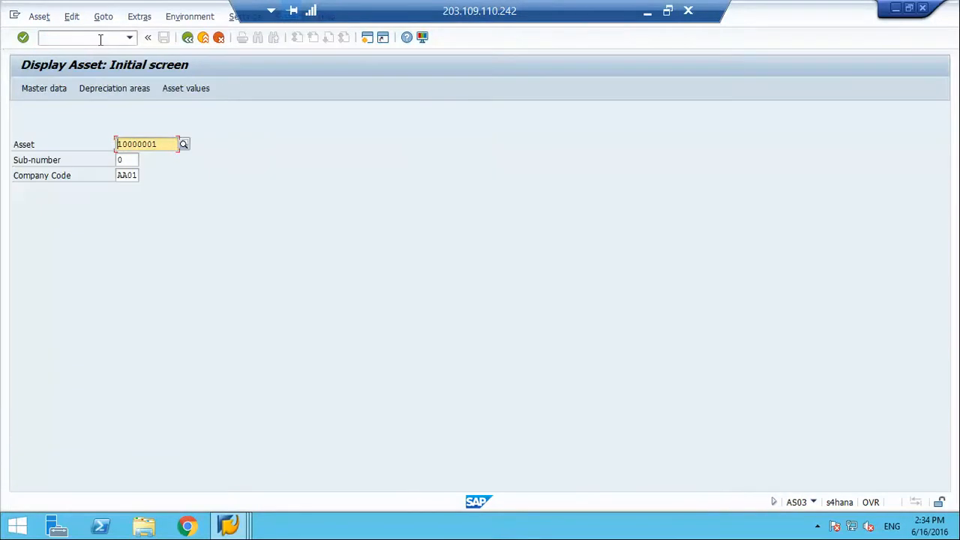
key("Return")
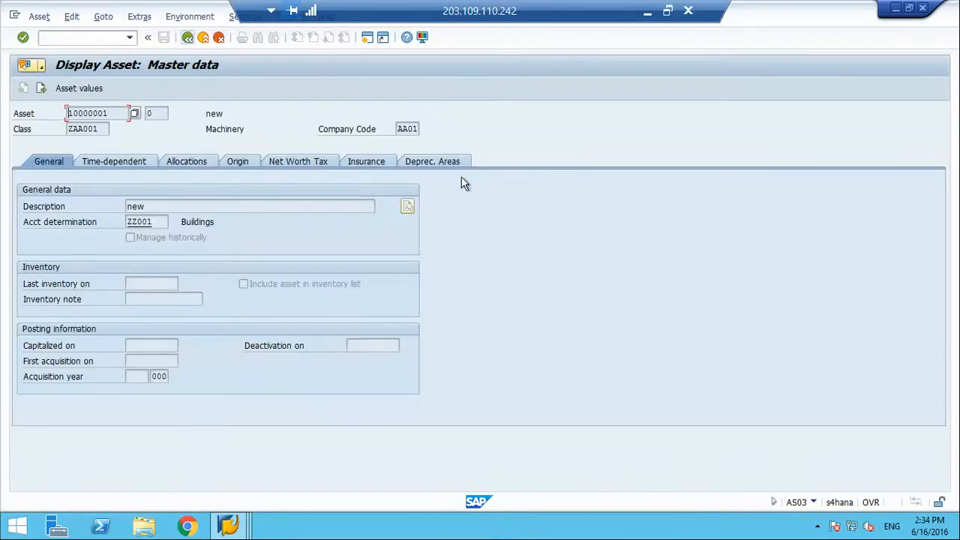
left_click(443, 163)
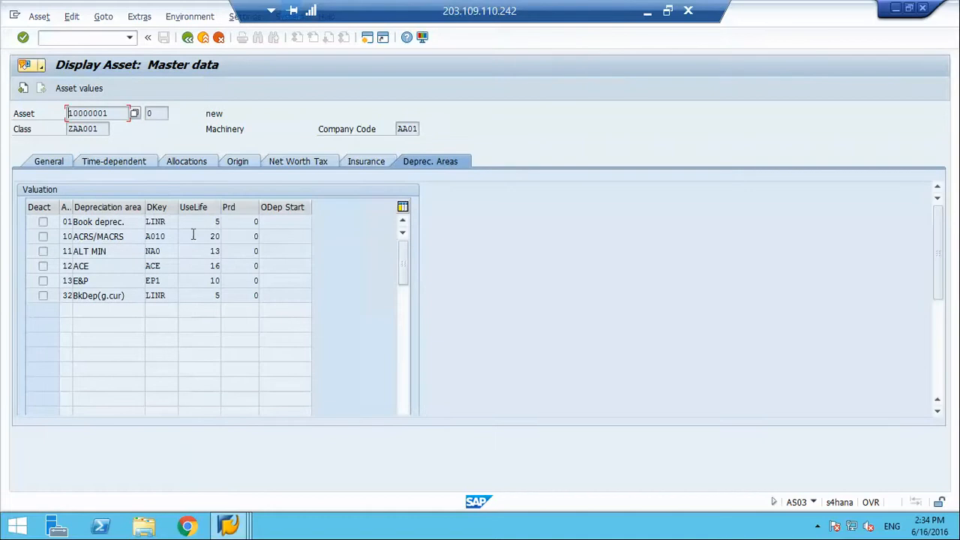
left_click(187, 37)
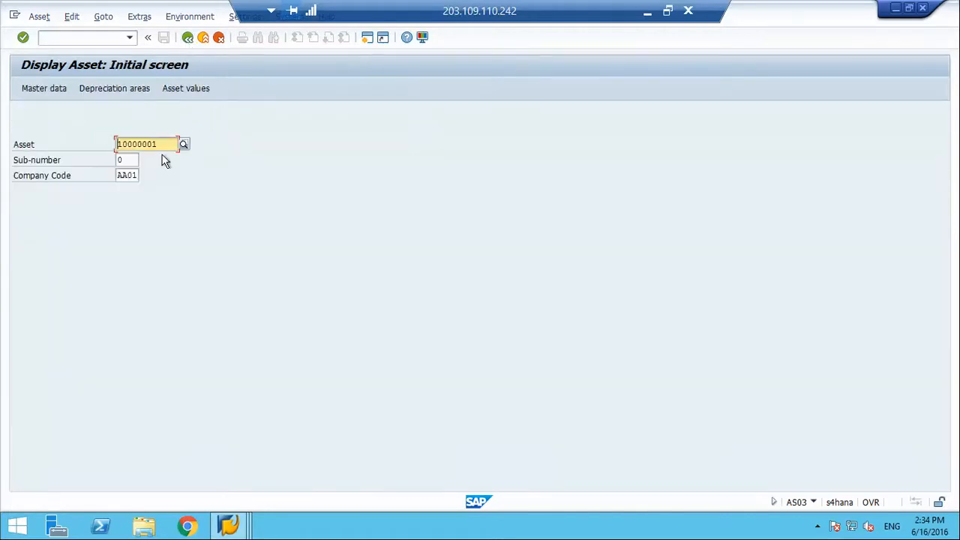
Step: Display asset 10000010 and check the depreciation keys and useful lives of its depreciation areas
left_click(163, 149)
key("BackSpace")
key("BackSpace")
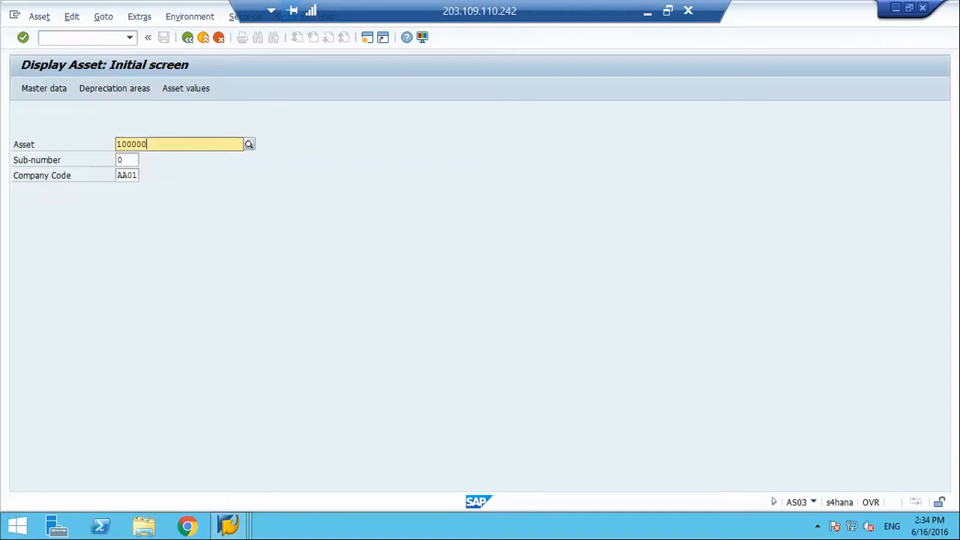
type("10")
key("Return")
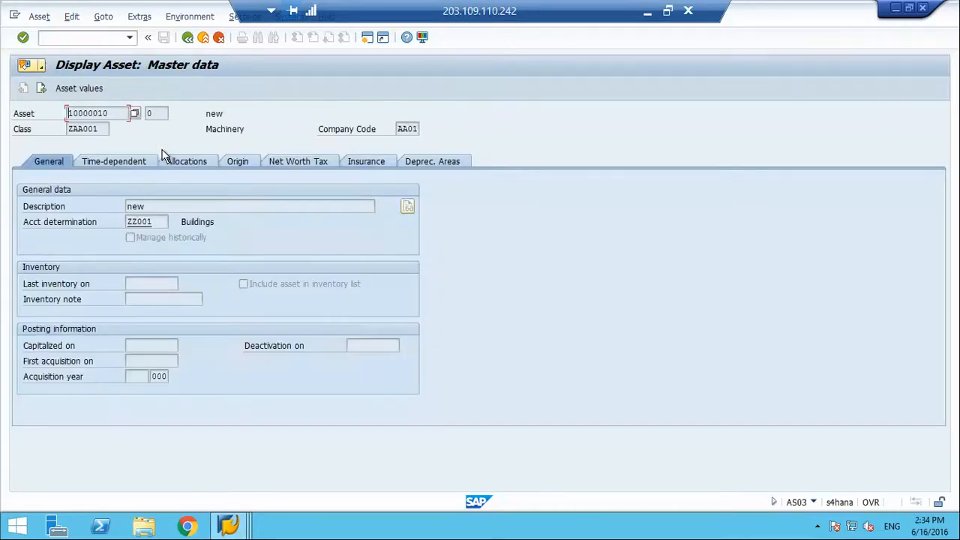
left_click(465, 165)
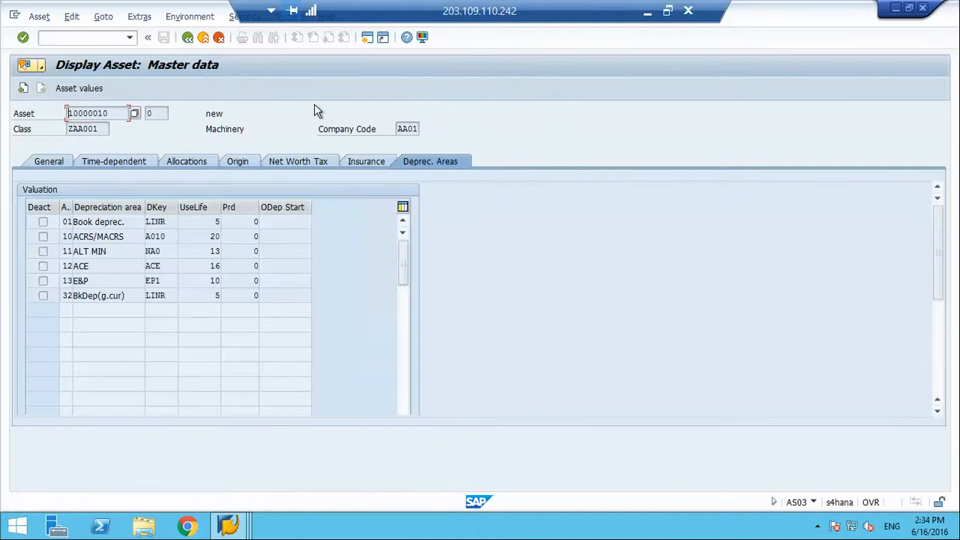
left_click(188, 37)
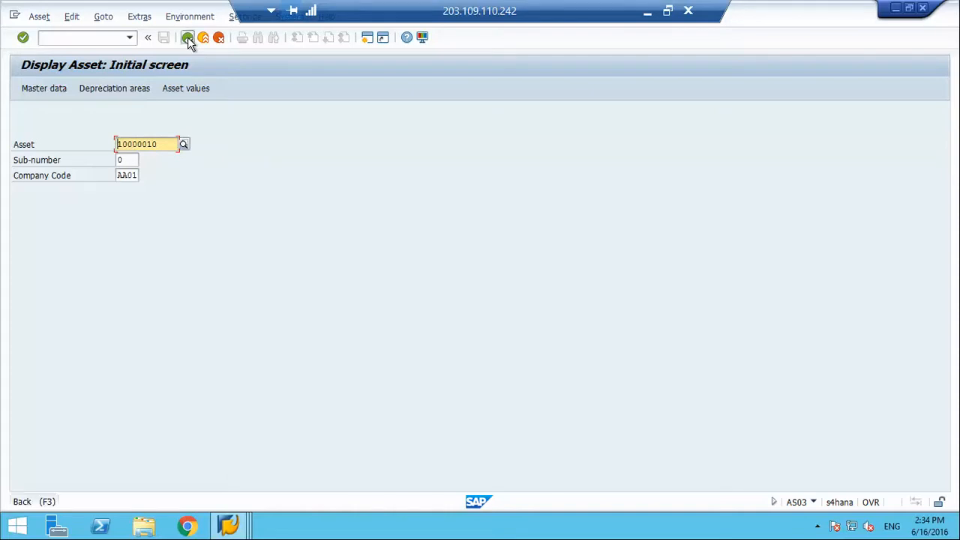
Step: Display worklist 385084 with transaction AR31 and try to open the details of its first work item
left_click(187, 37)
left_click(75, 36)
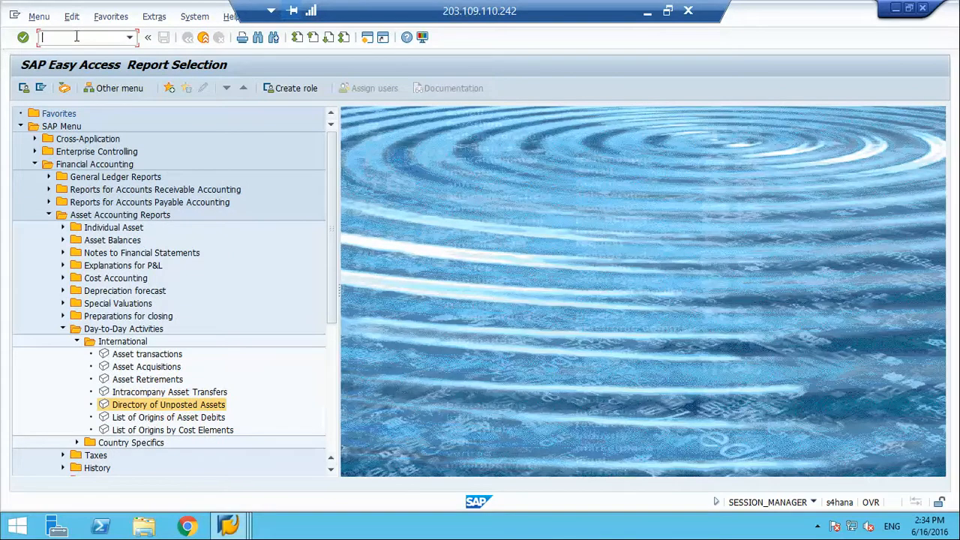
type("ar31")
key("Return")
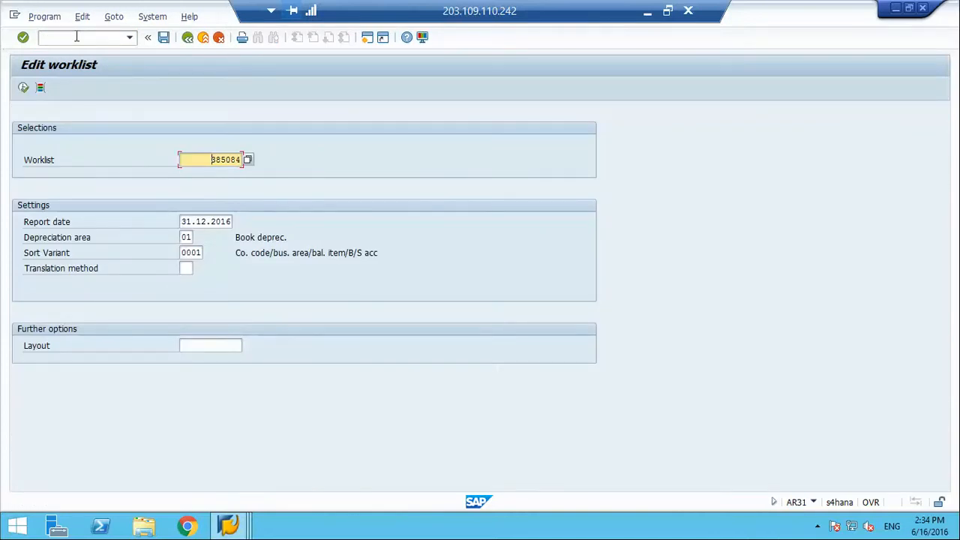
key("F8")
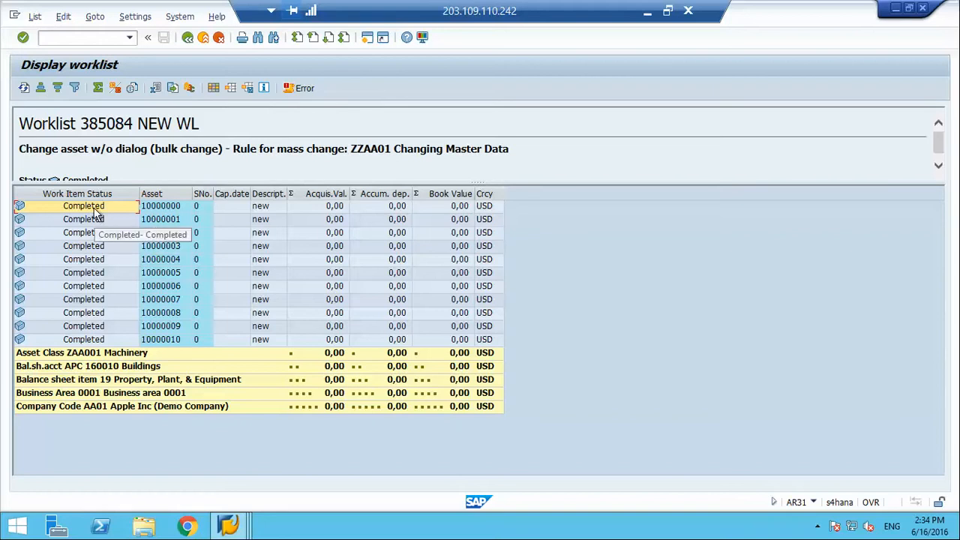
double_click(95, 210)
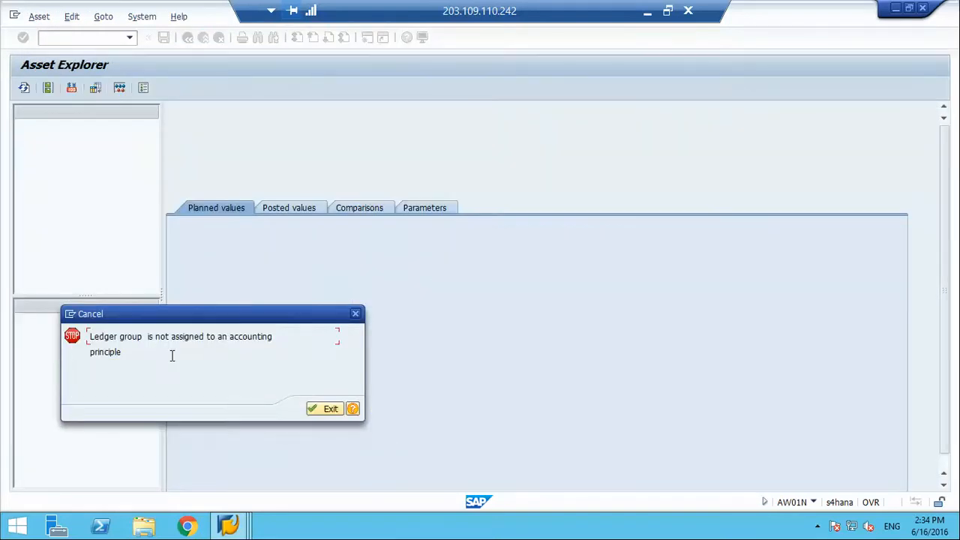
key("Return")
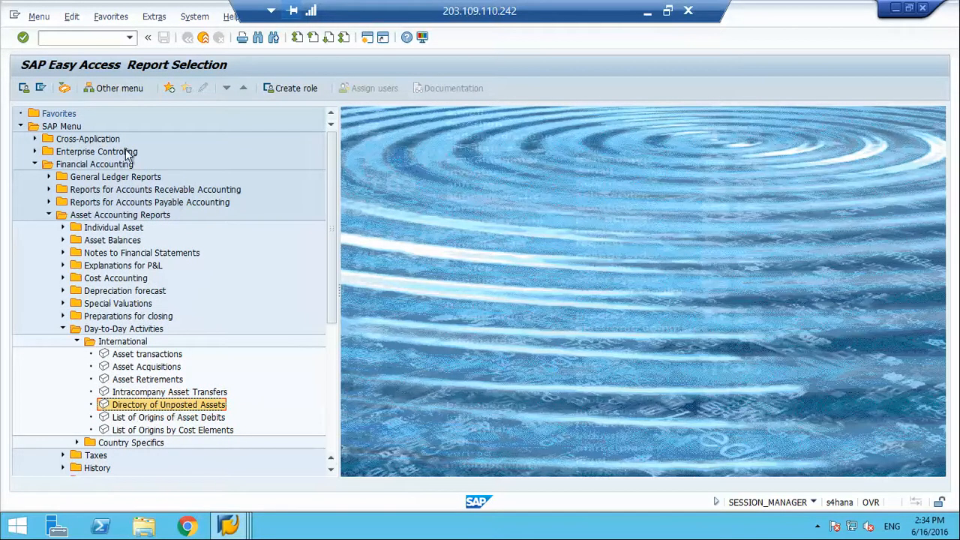
Step: Reopen worklist 385084 through AR31 and review the work items of assets 10000000 and 10000006
left_click(78, 33)
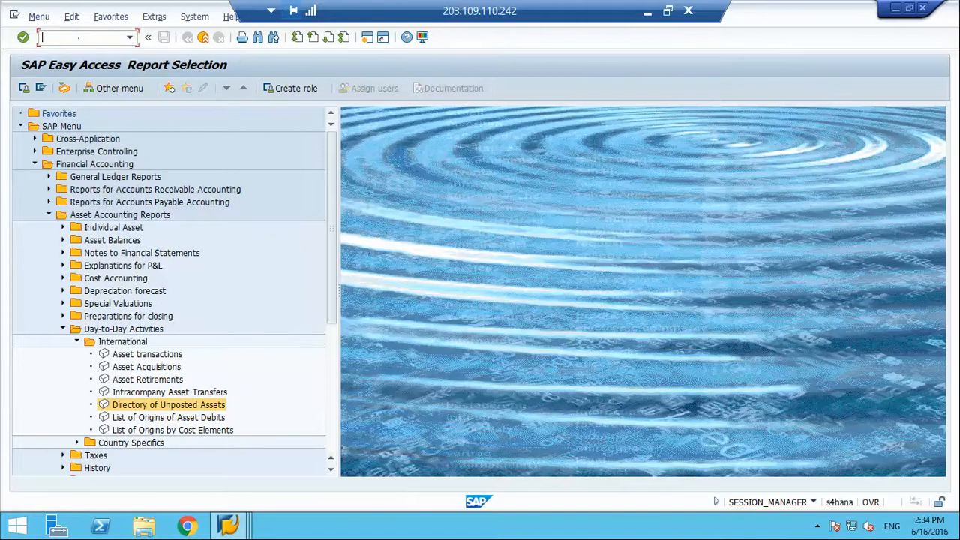
type("ar31")
key("Return")
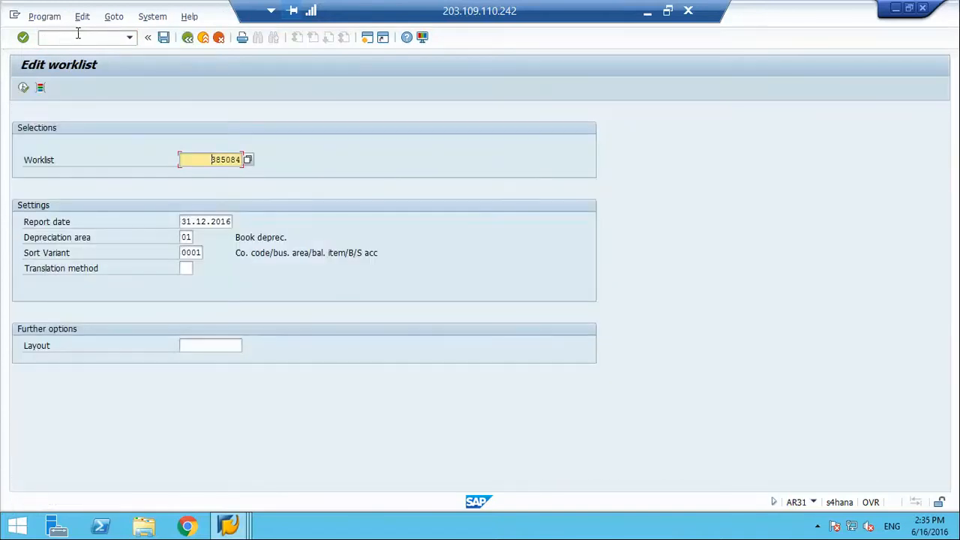
key("F8")
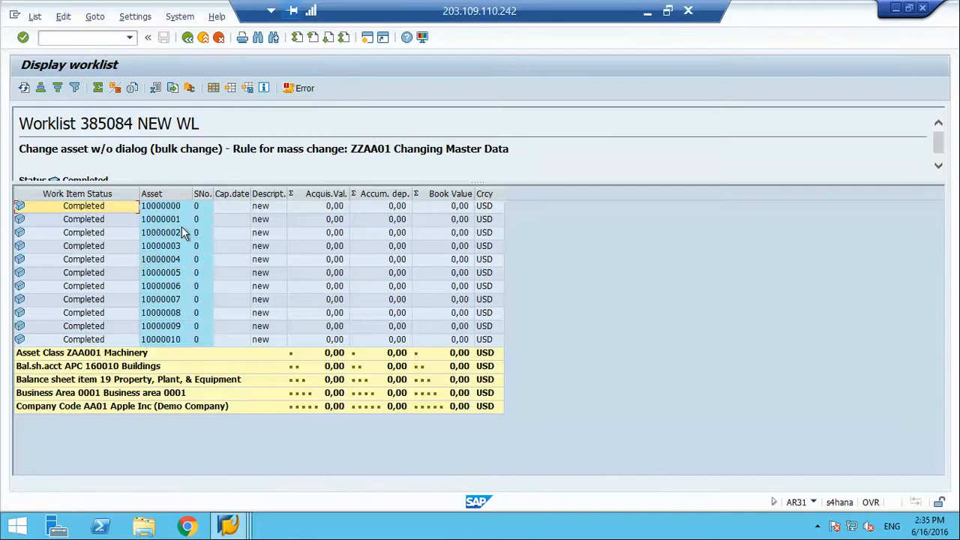
left_click(171, 210)
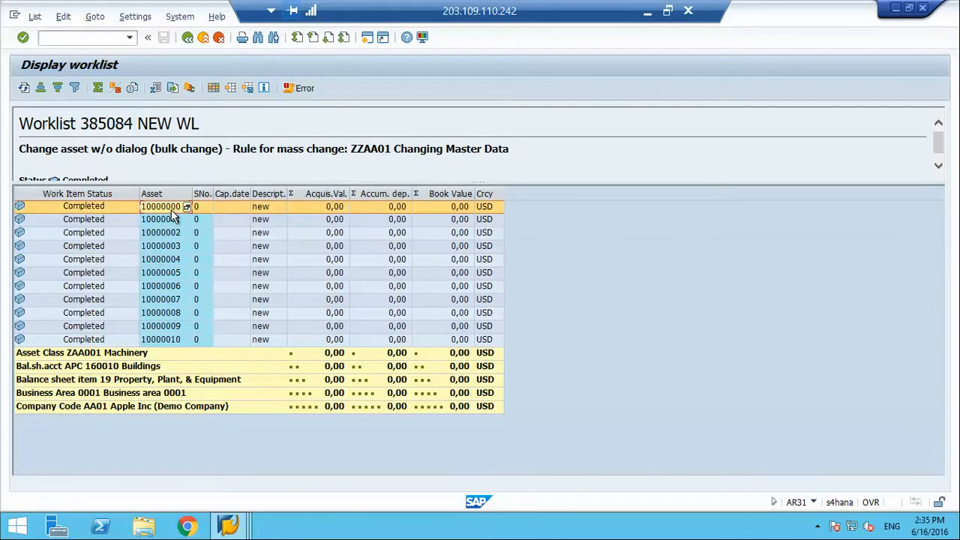
left_click(164, 291)
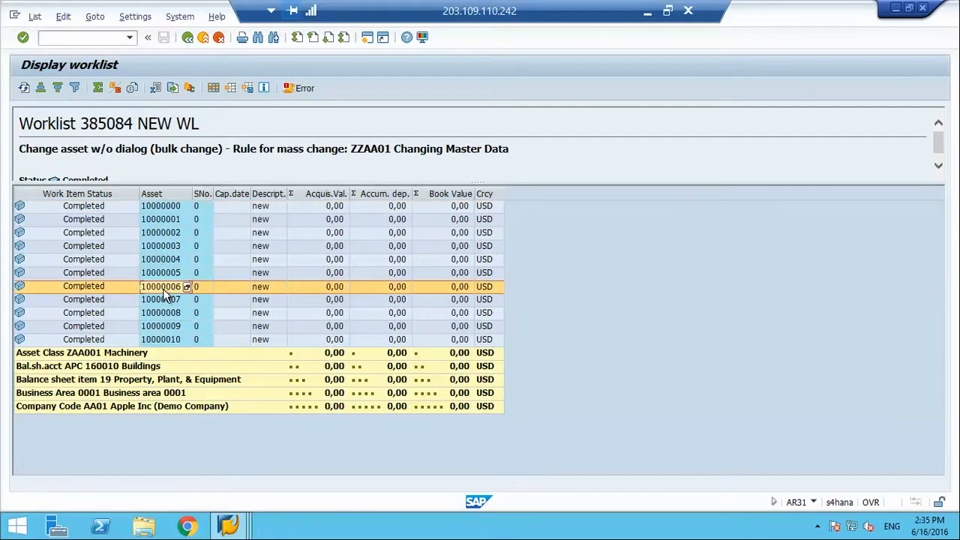
double_click(165, 290)
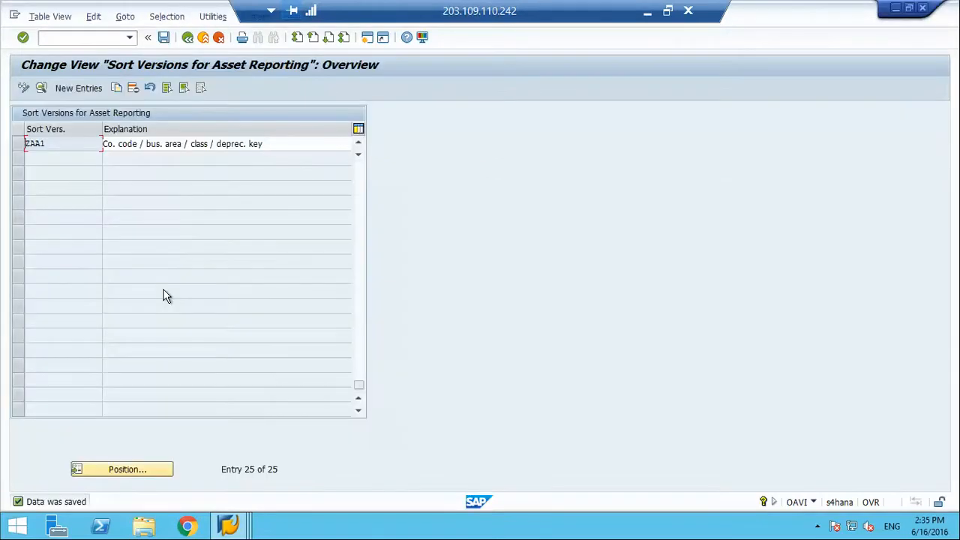
Step: Leave the sort versions view and open asset 10000006 in transaction AS02 to check its depreciation areas
key("alt+Tab")
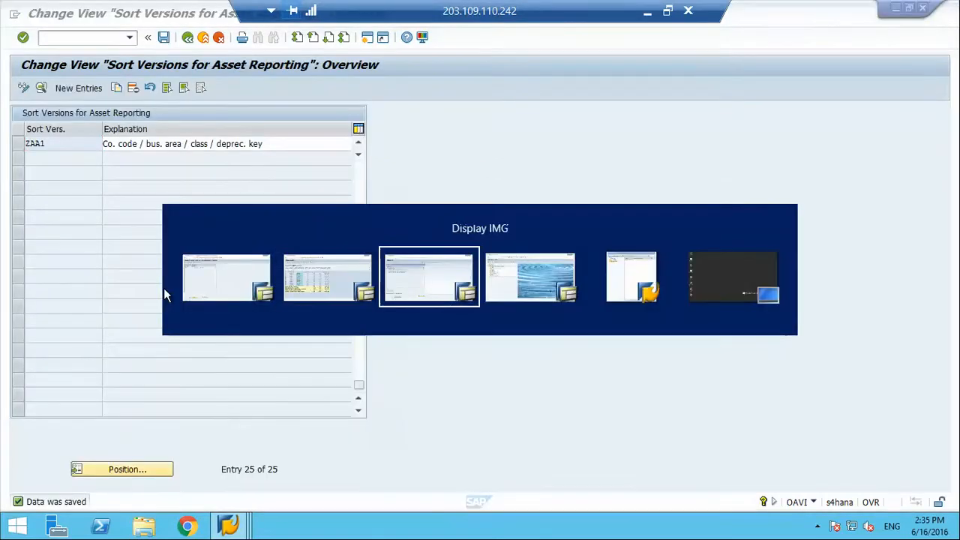
left_click(229, 524)
left_click(700, 454)
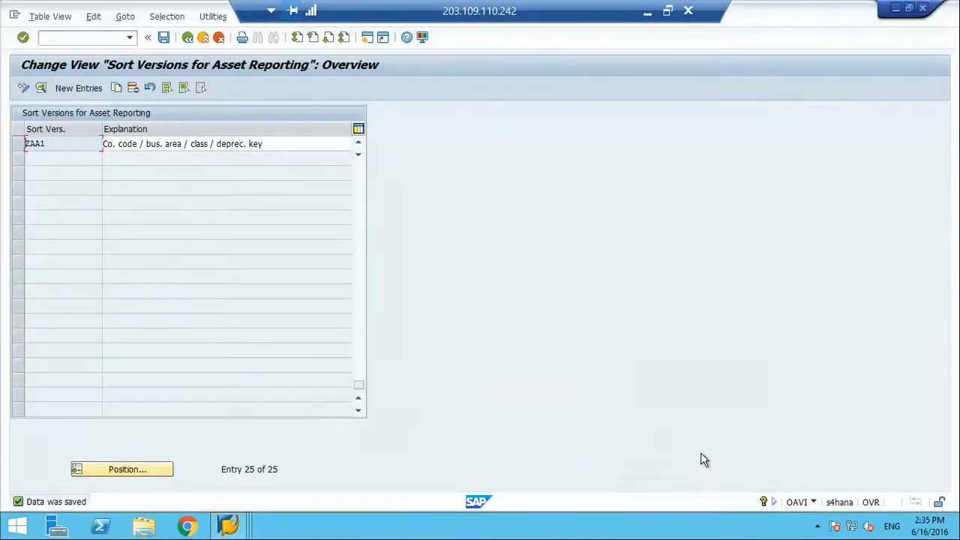
left_click(203, 39)
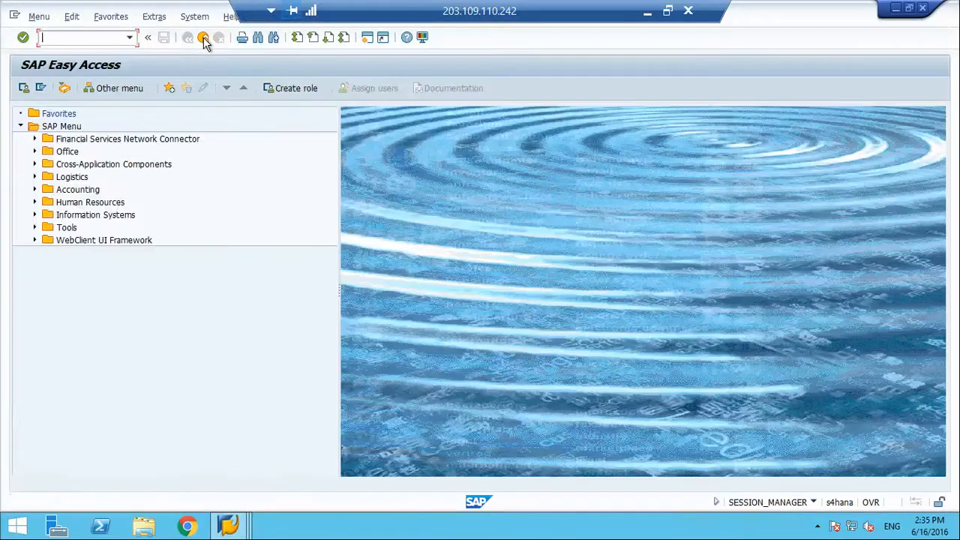
type("as02")
key("Return")
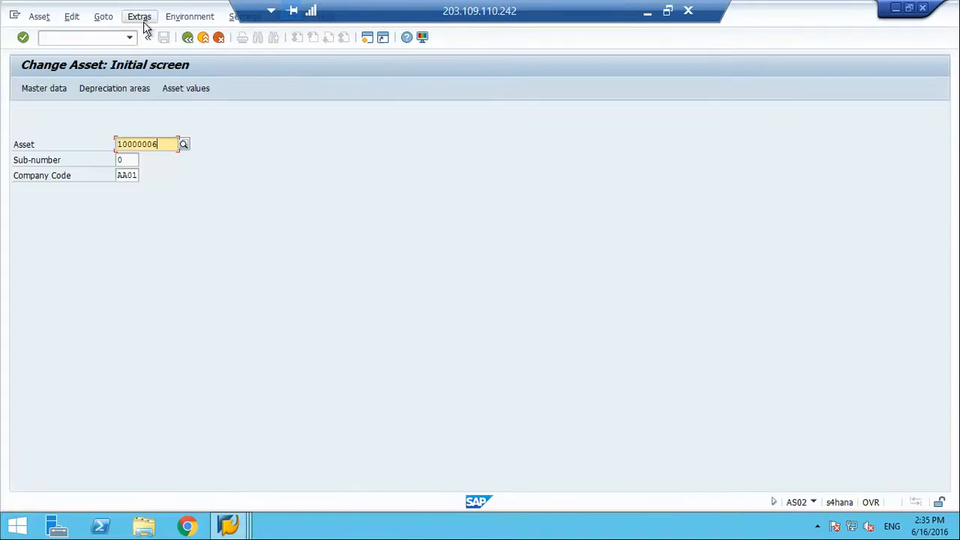
key("Return")
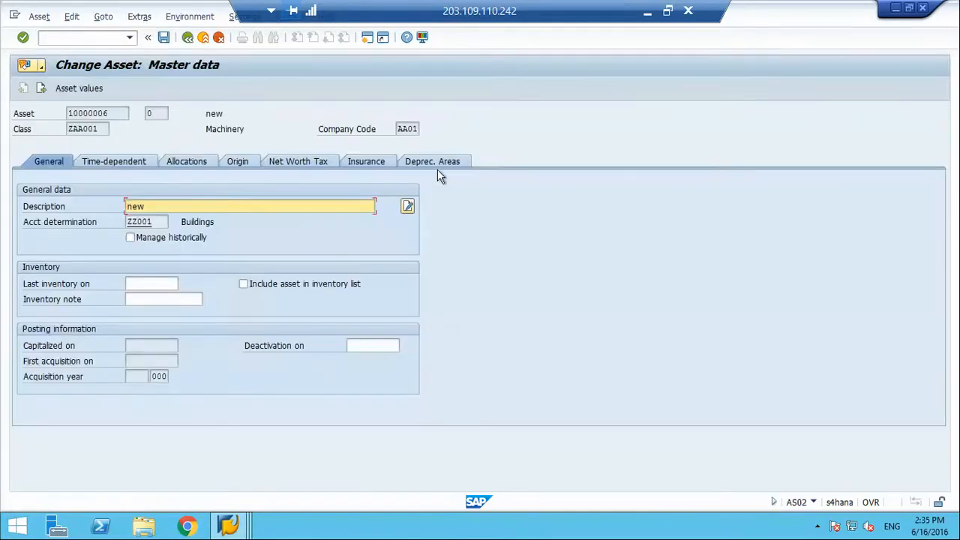
left_click(439, 168)
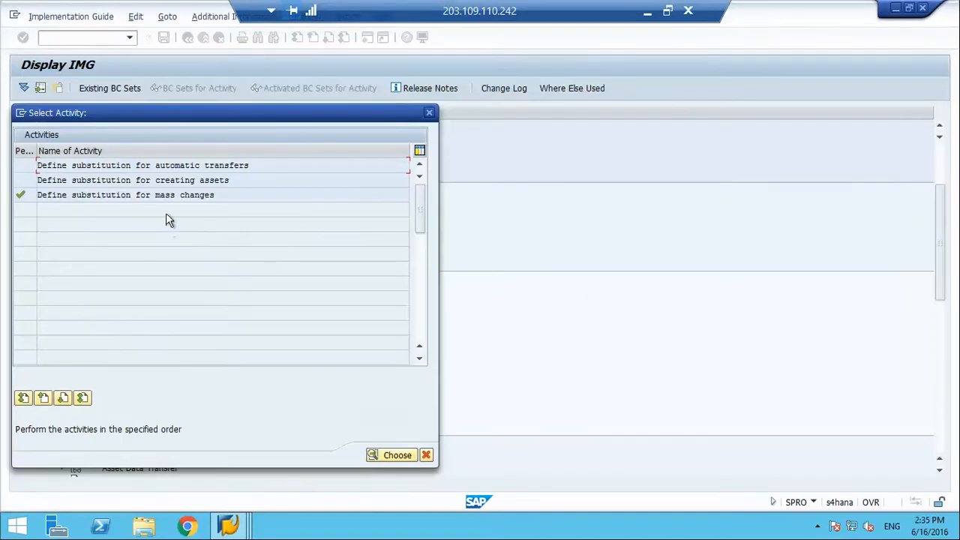
key("alt+space")
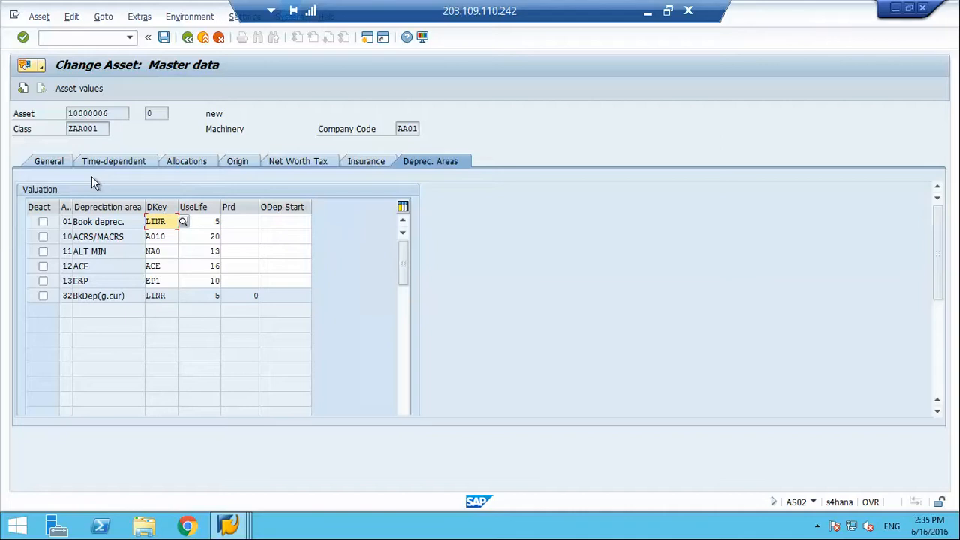
Step: Close the change session of asset 10000006 and leave the display of worklist 385084
left_click(187, 38)
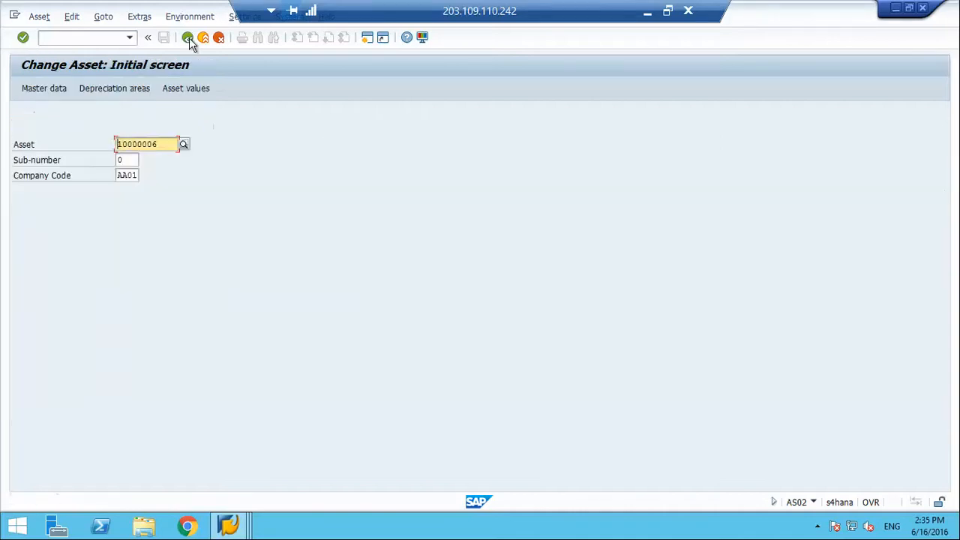
left_click(187, 38)
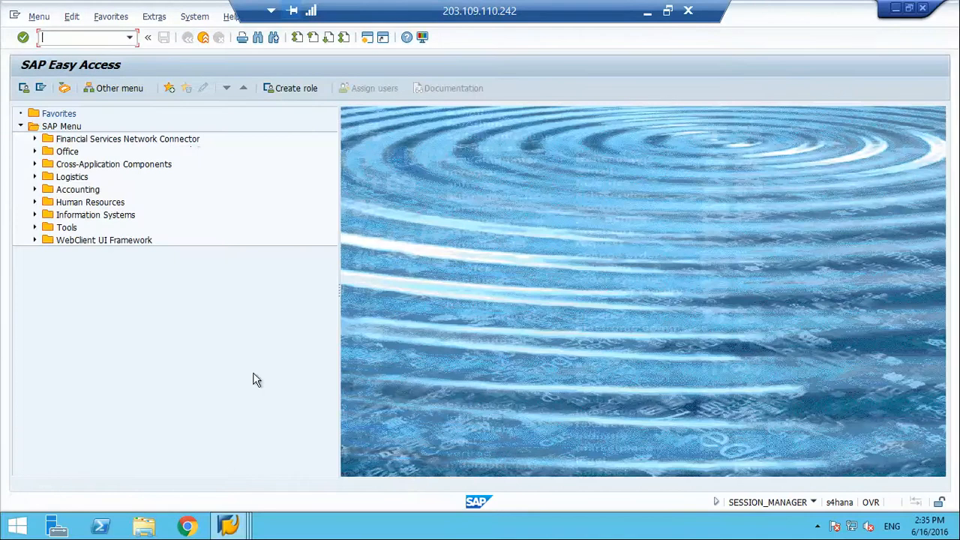
left_click(230, 527)
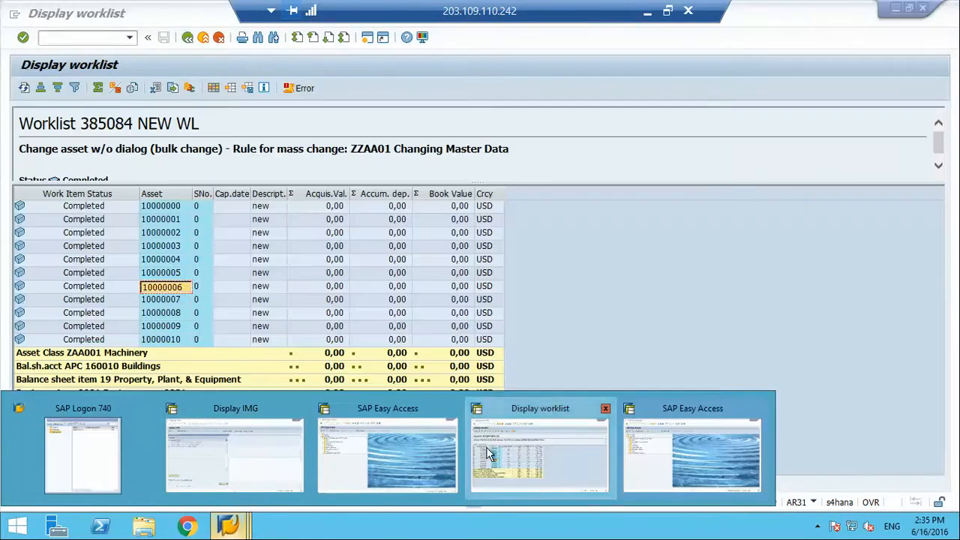
left_click(489, 454)
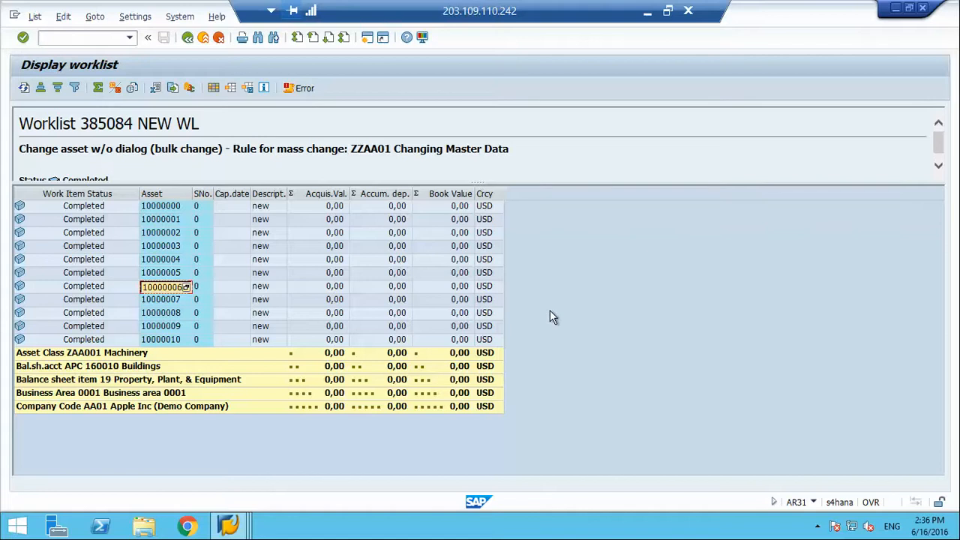
left_click(187, 38)
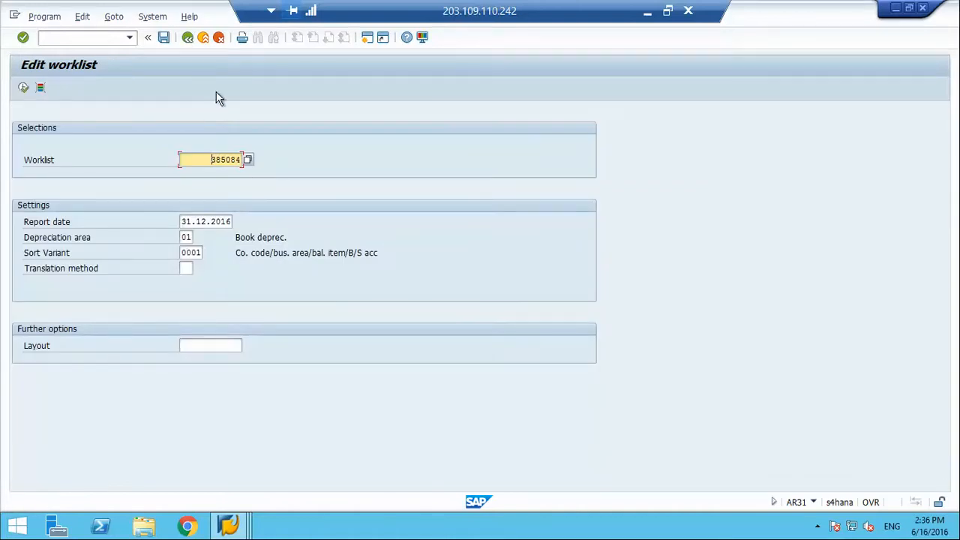
left_click(188, 38)
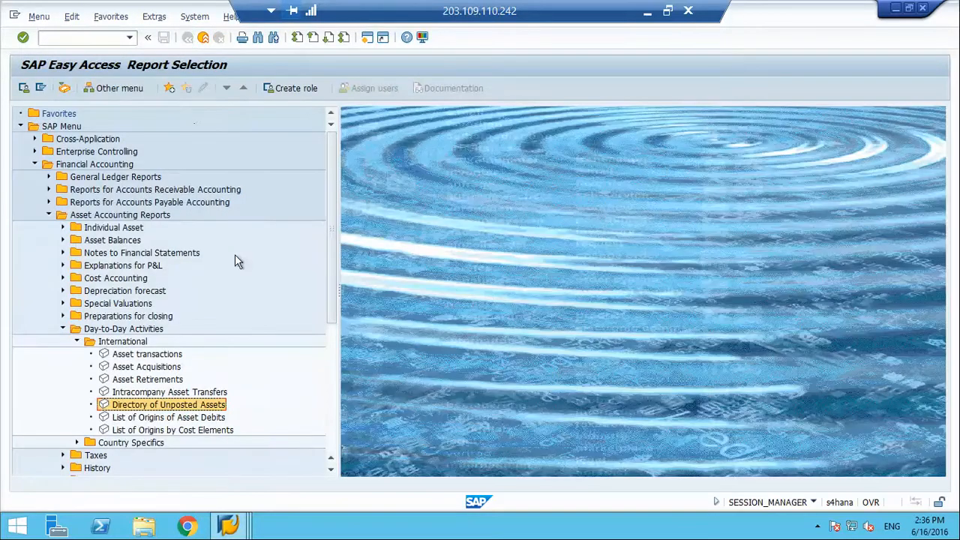
Step: Return to the Display IMG session, dismiss the substitution activity selection and open the documentation of Define Validation
left_click(238, 525)
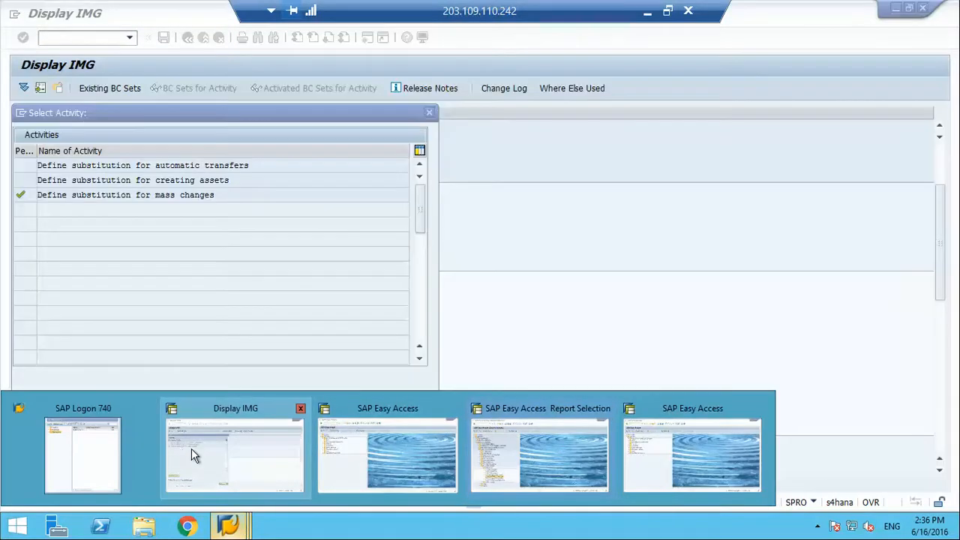
left_click(197, 446)
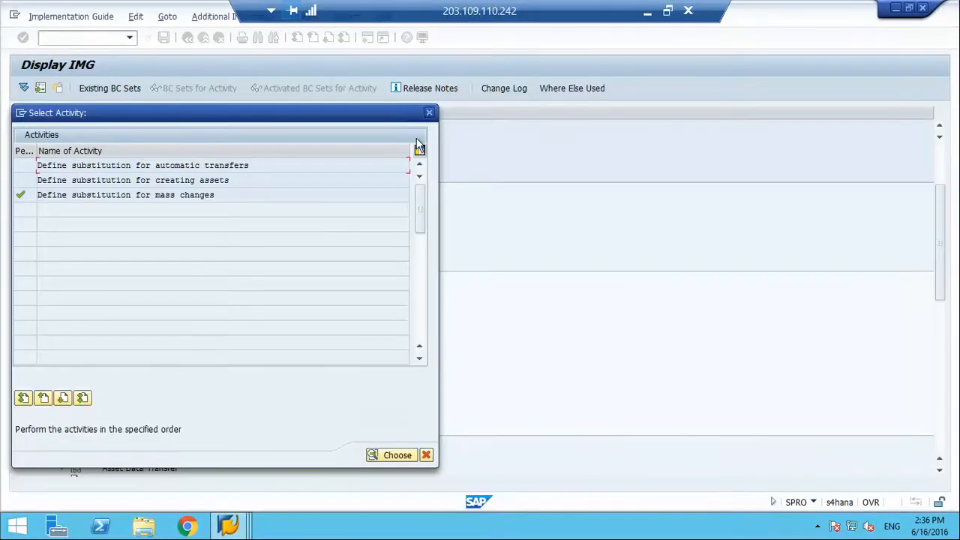
left_click(429, 113)
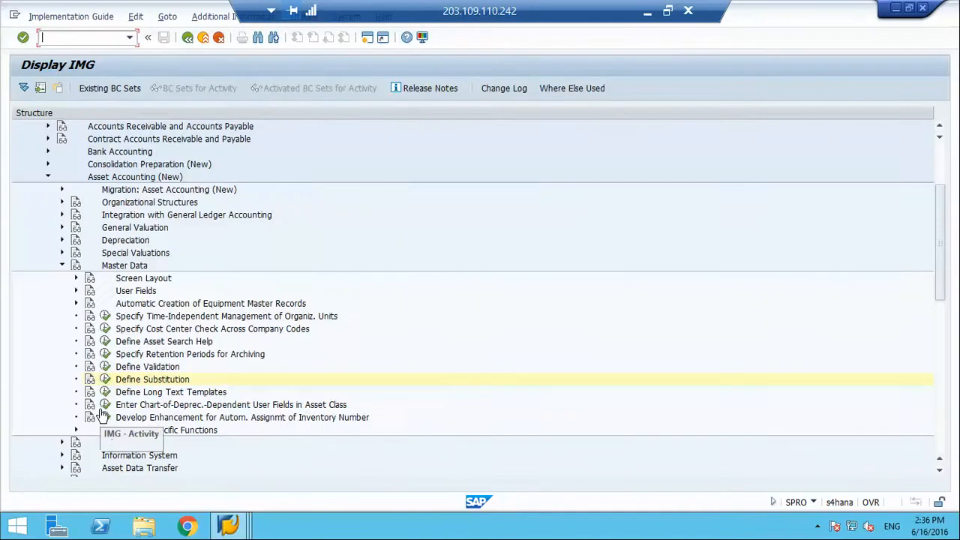
left_click(89, 366)
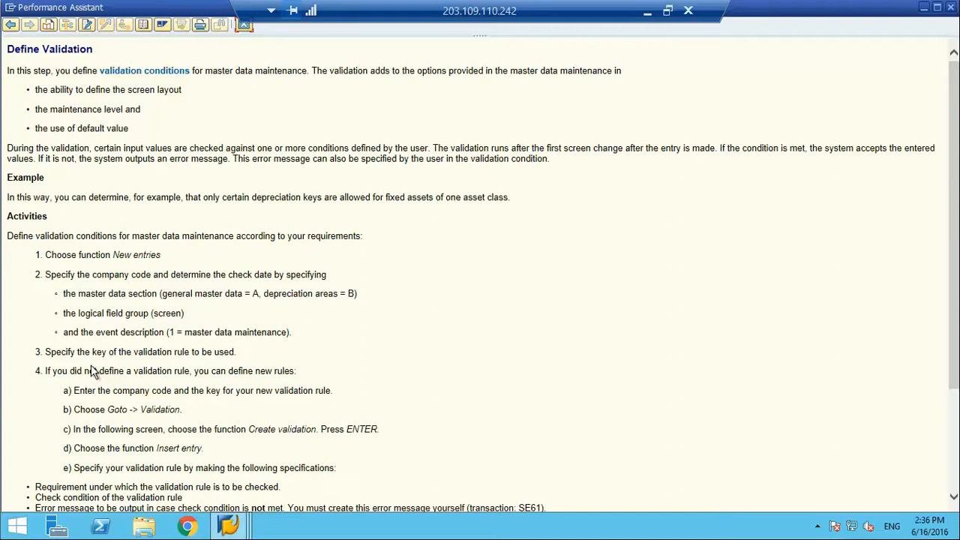
left_click(645, 12)
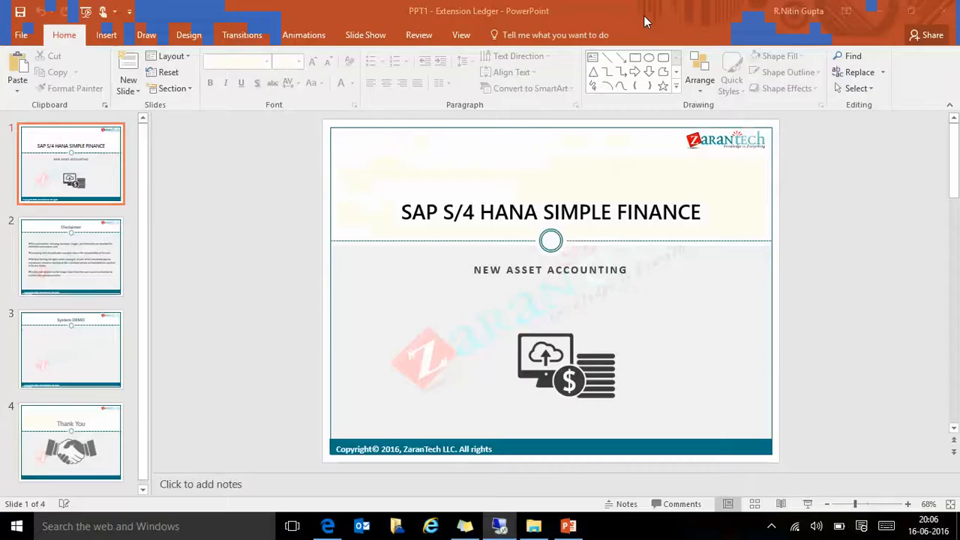
left_click(771, 527)
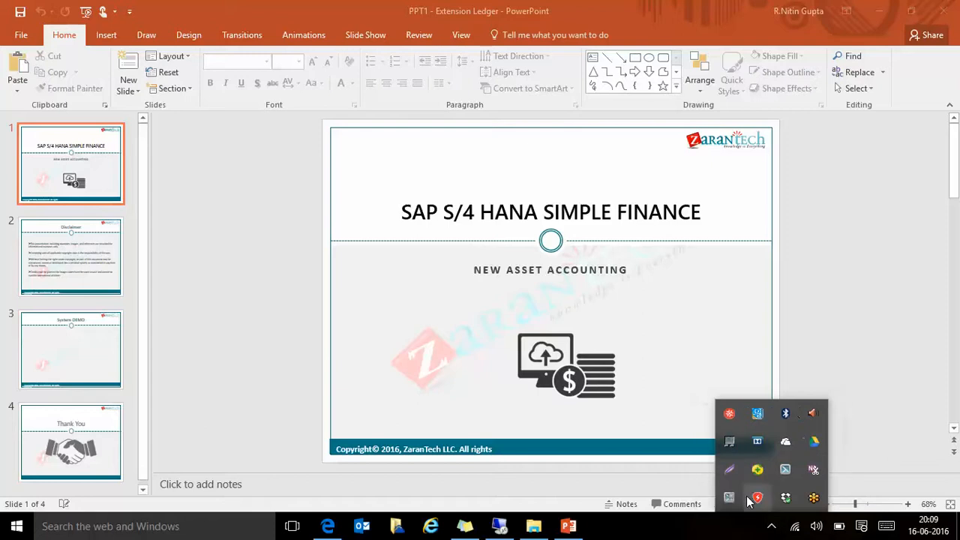
left_click(500, 526)
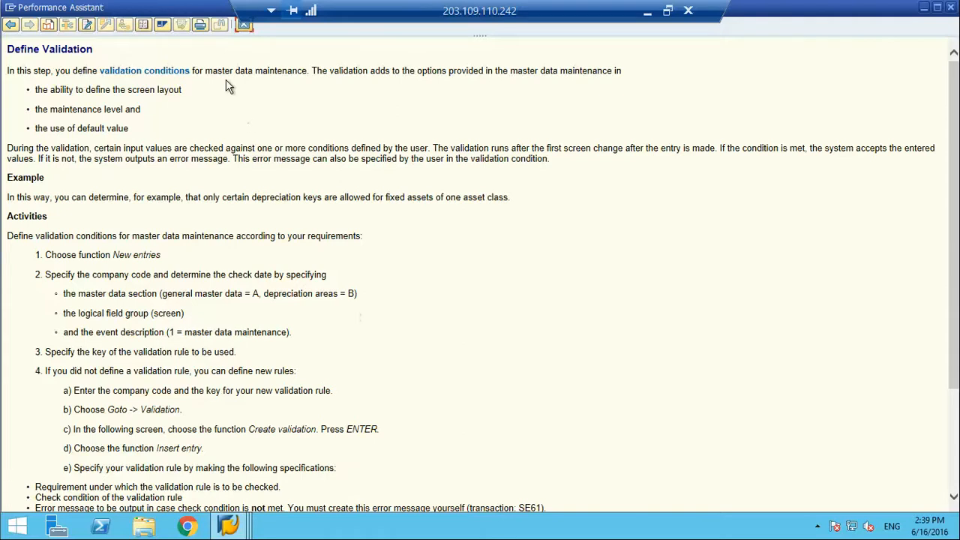
Step: Close the documentation, execute Define Validation, add an entry for company code AA01 and expand Rules in its validation maintenance
left_click(243, 26)
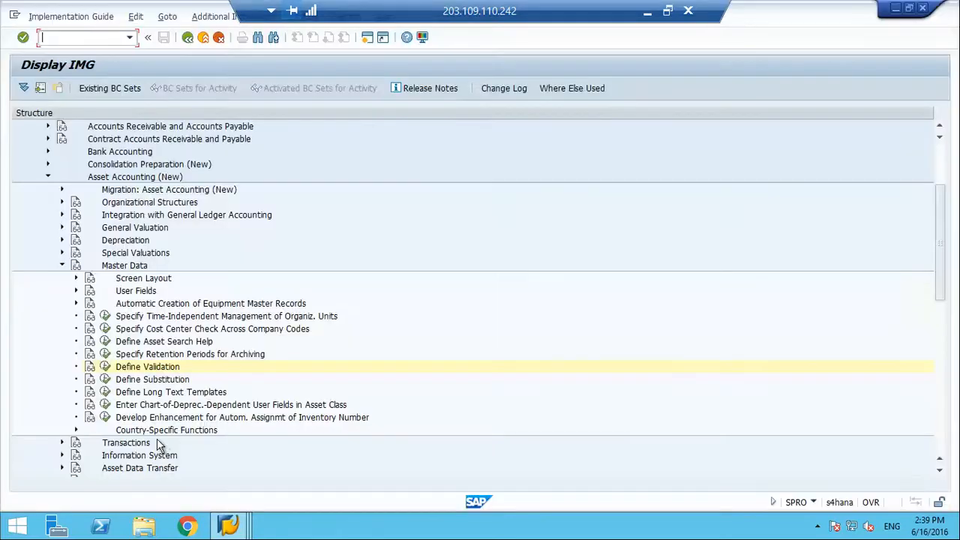
left_click(105, 367)
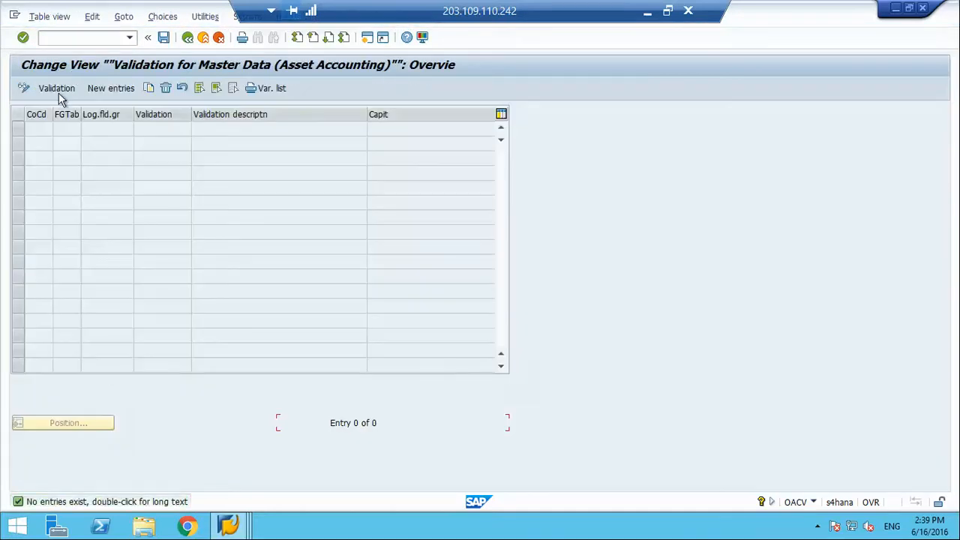
left_click(113, 88)
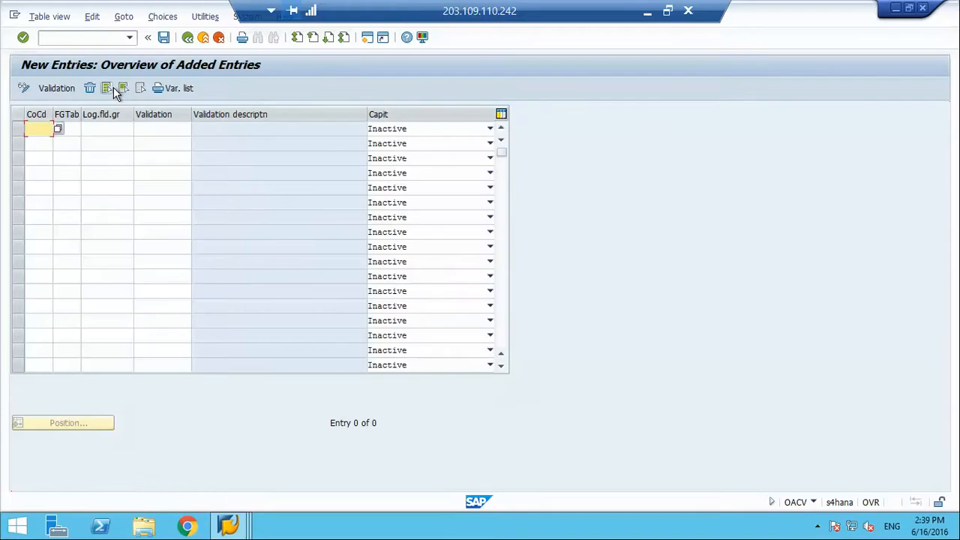
type("AA01")
key("Return")
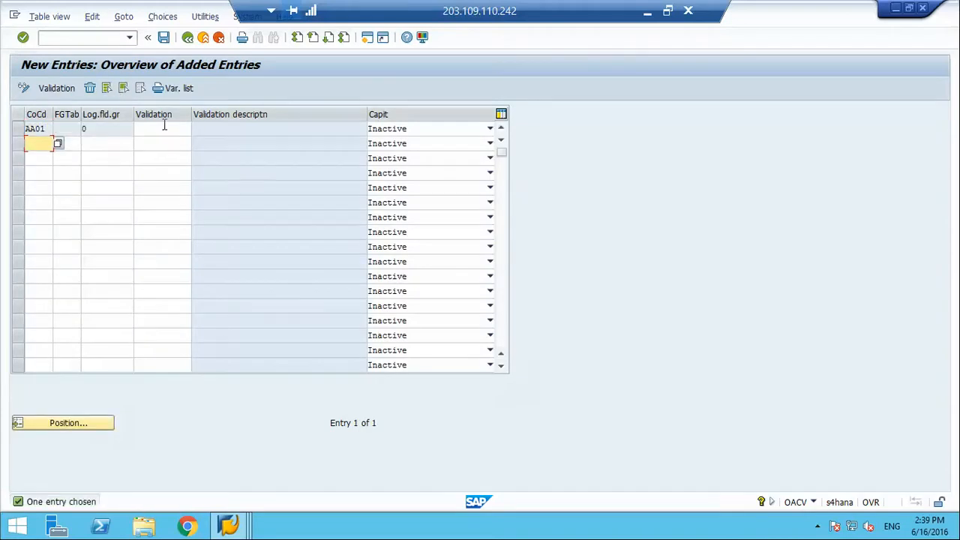
left_click(165, 128)
left_click(53, 90)
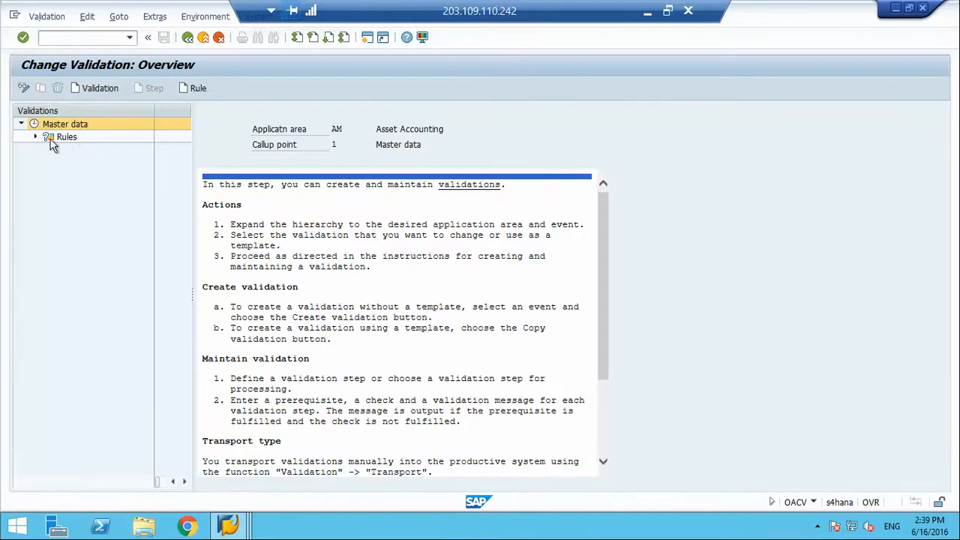
left_click(35, 135)
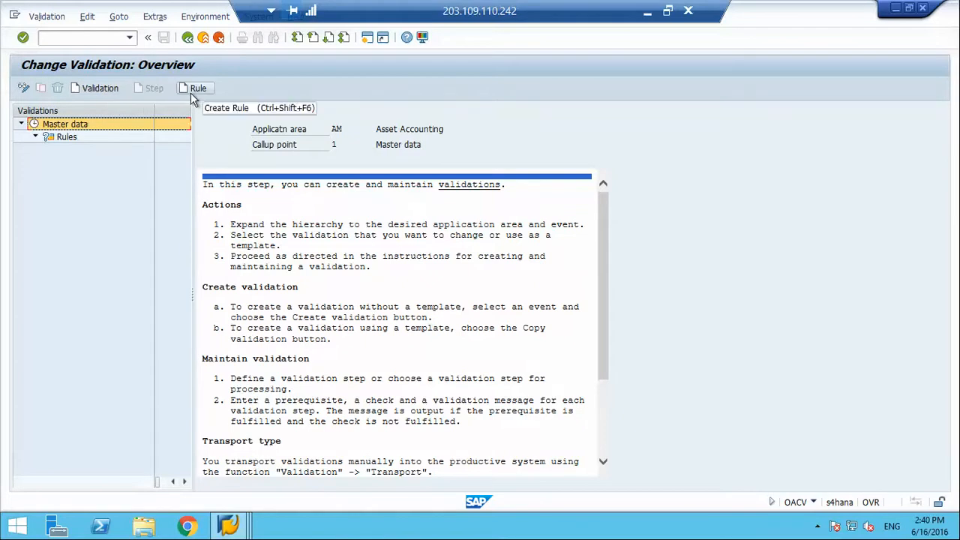
left_click(87, 91)
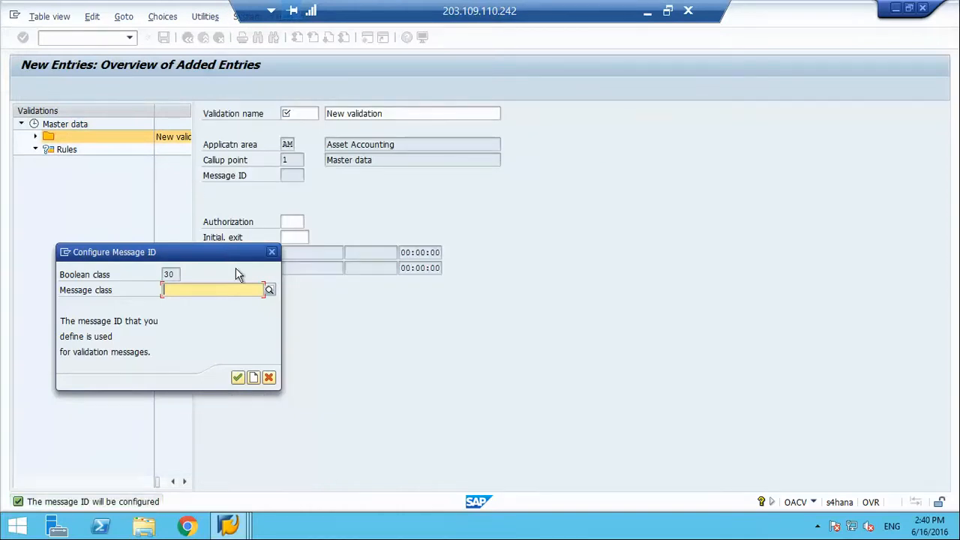
key("F4")
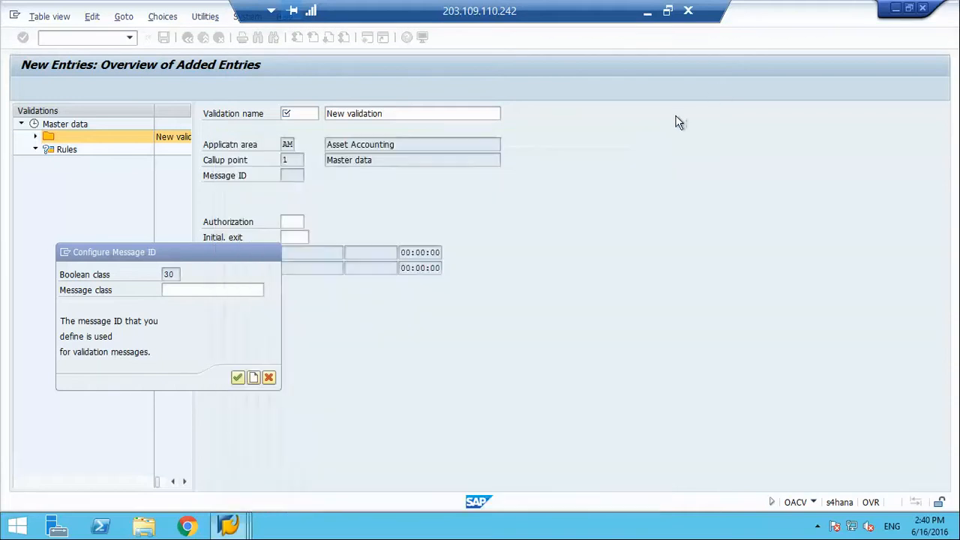
key("Escape")
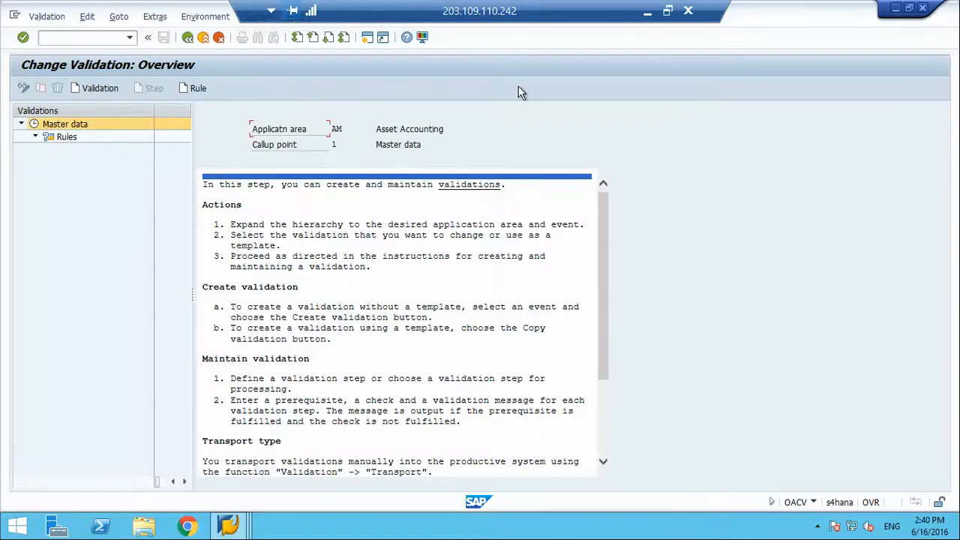
Step: Create a master data rule named New AA with the description New AA
left_click(197, 88)
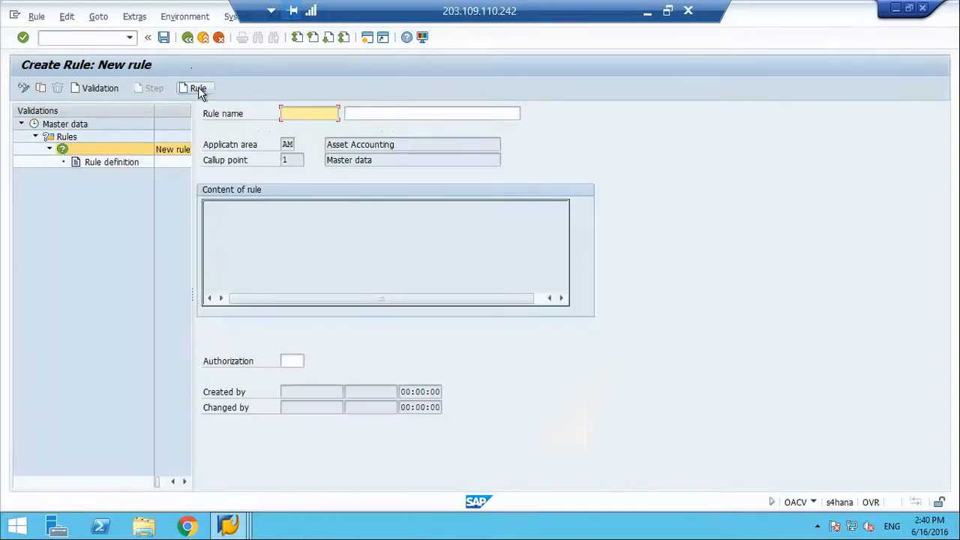
type("New AA")
key("Tab")
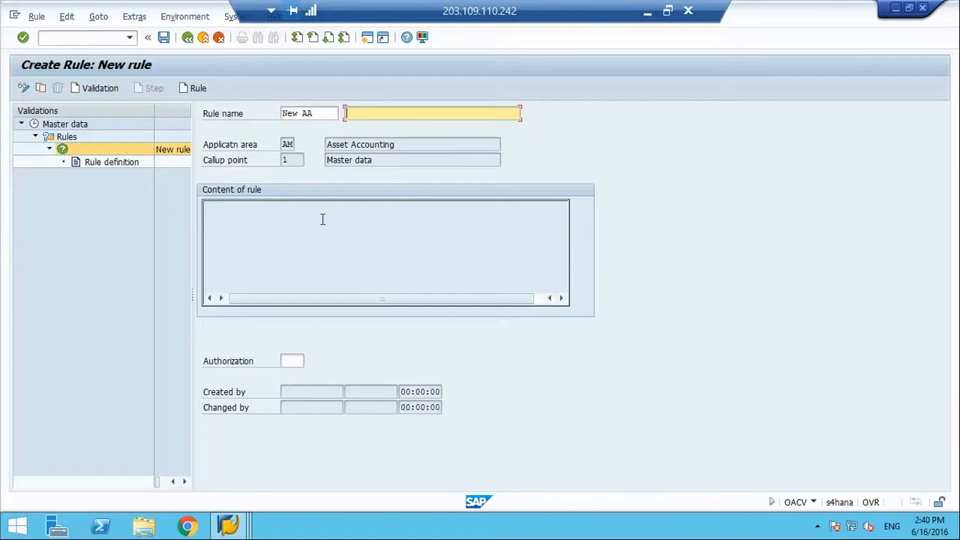
type("New AA")
key("Return")
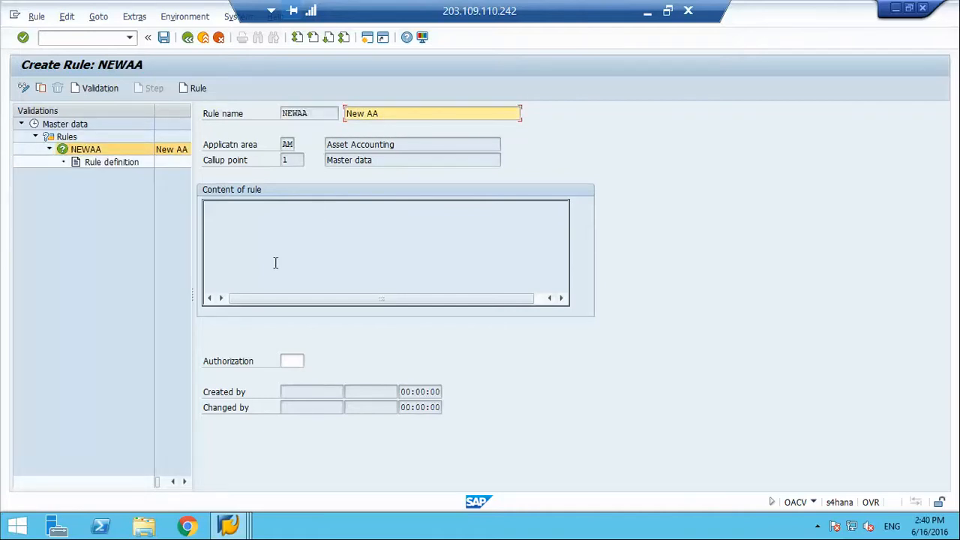
left_click(290, 361)
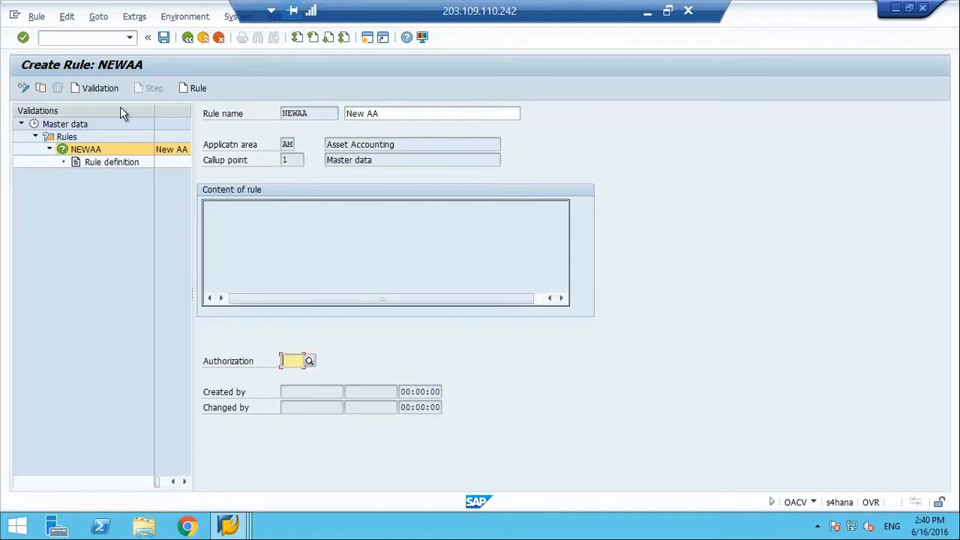
Step: Define the rule so that the asset master record field Capitalized on is greater than the constant 31.01.2016
double_click(110, 164)
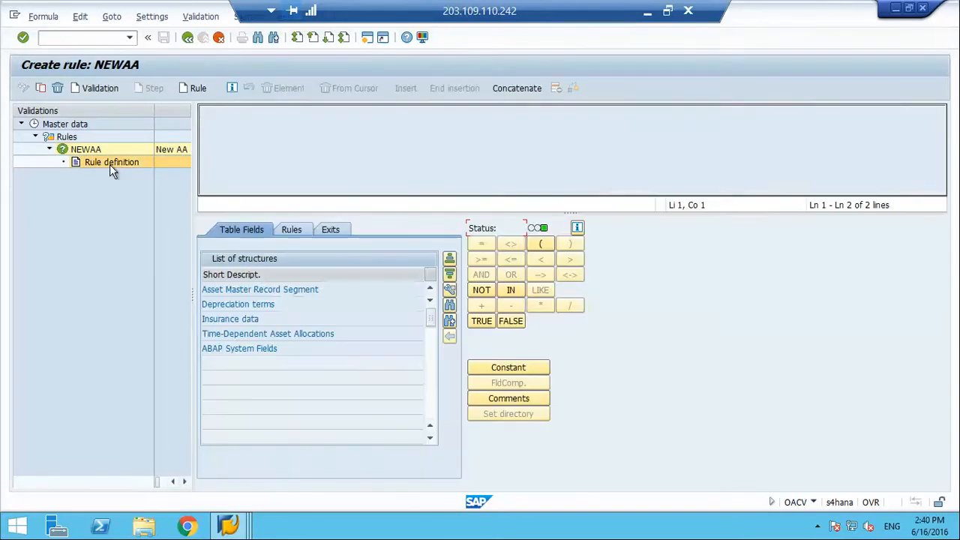
double_click(239, 291)
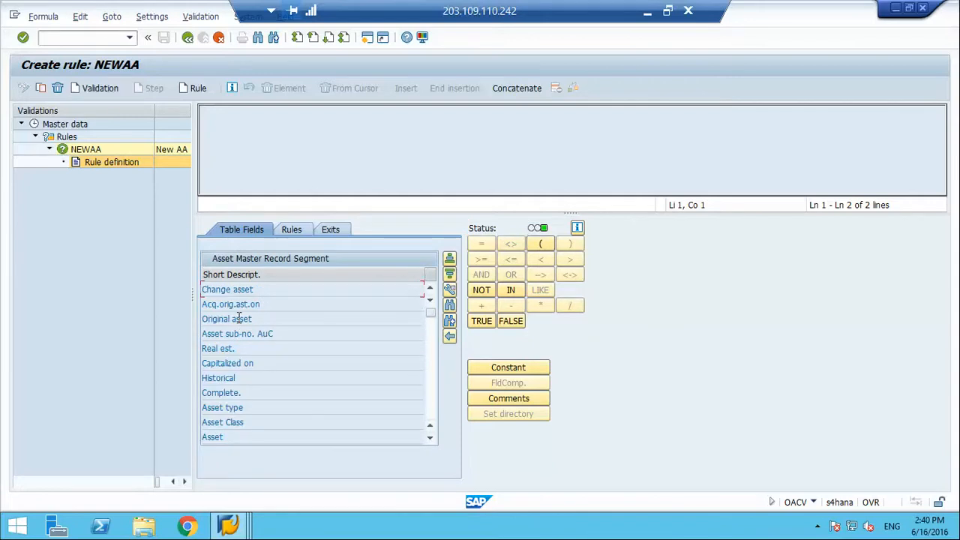
double_click(229, 364)
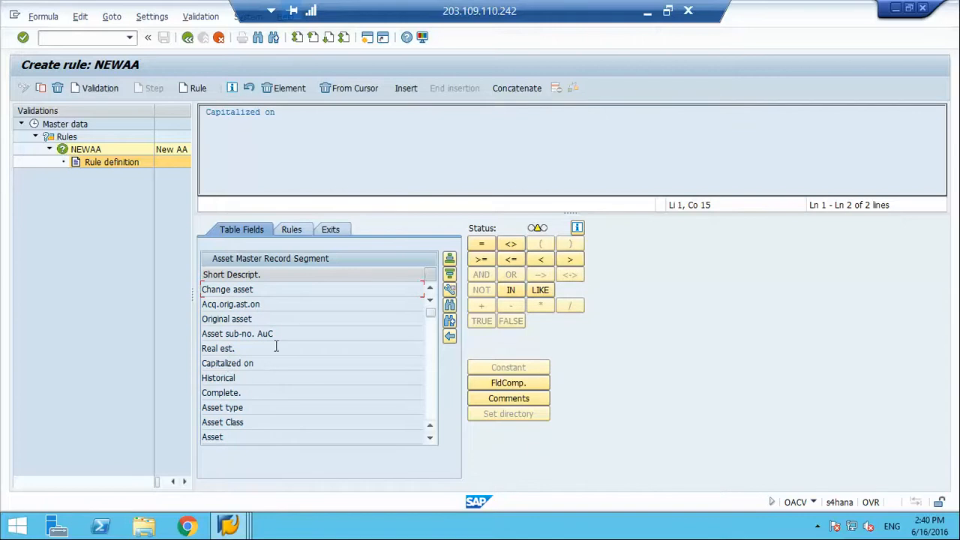
left_click(562, 262)
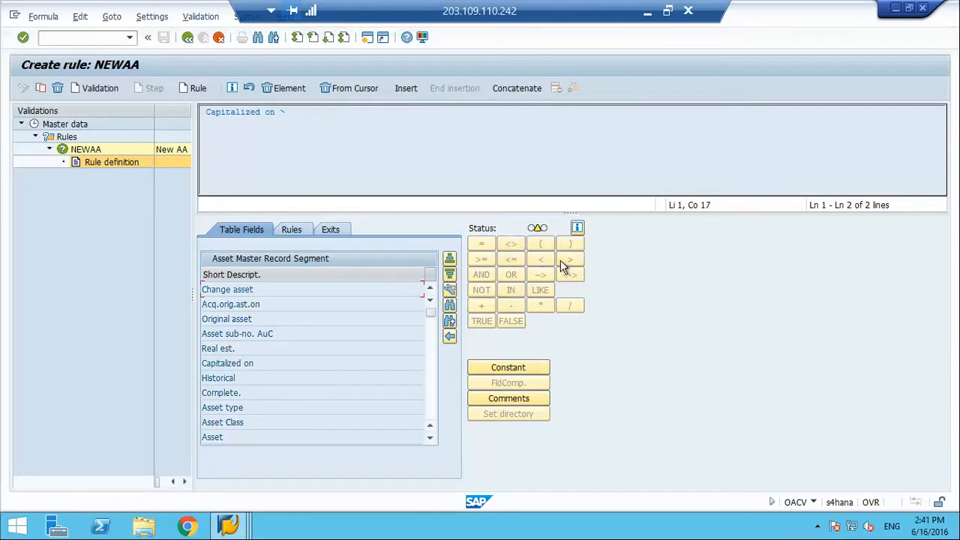
left_click(505, 367)
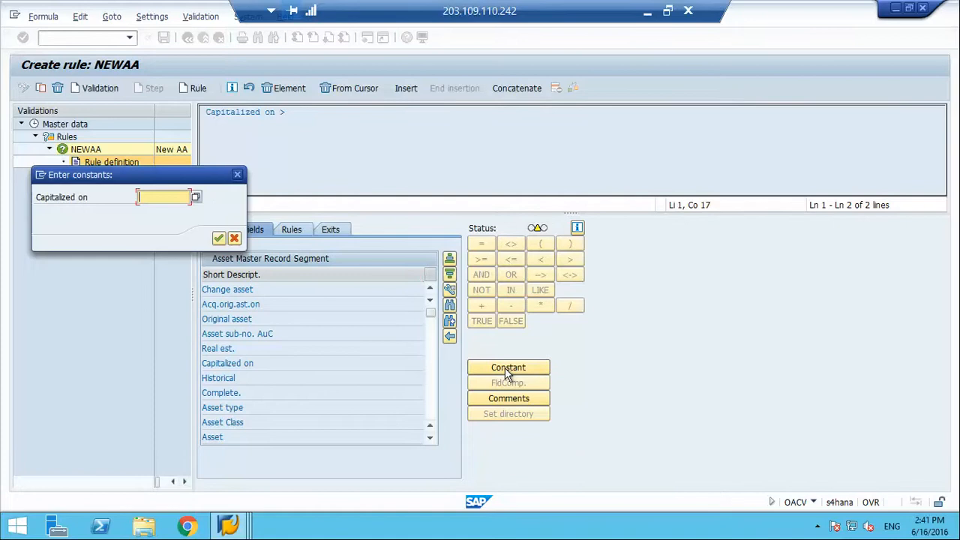
type("31.01.2016")
key("Return")
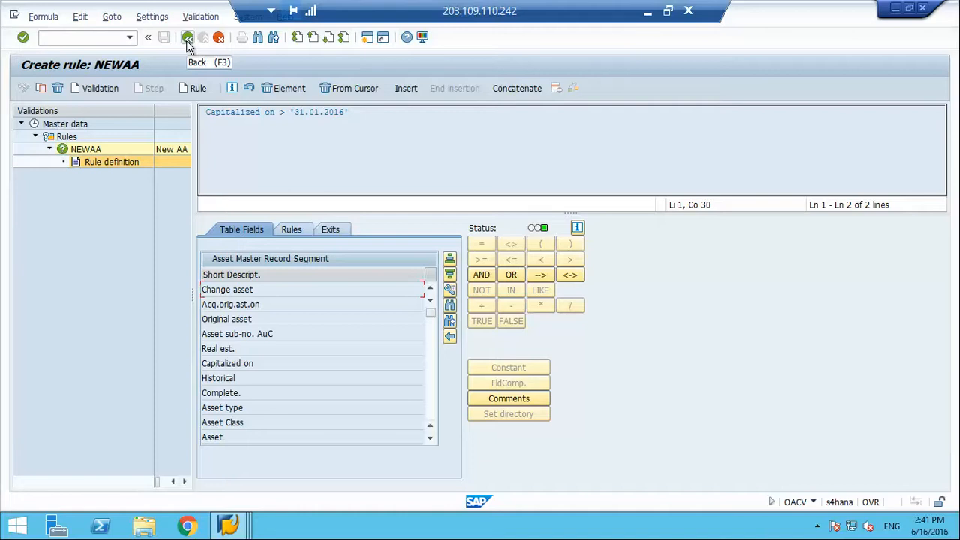
Step: Leave the rule definition and save rule NEWAA
left_click(302, 231)
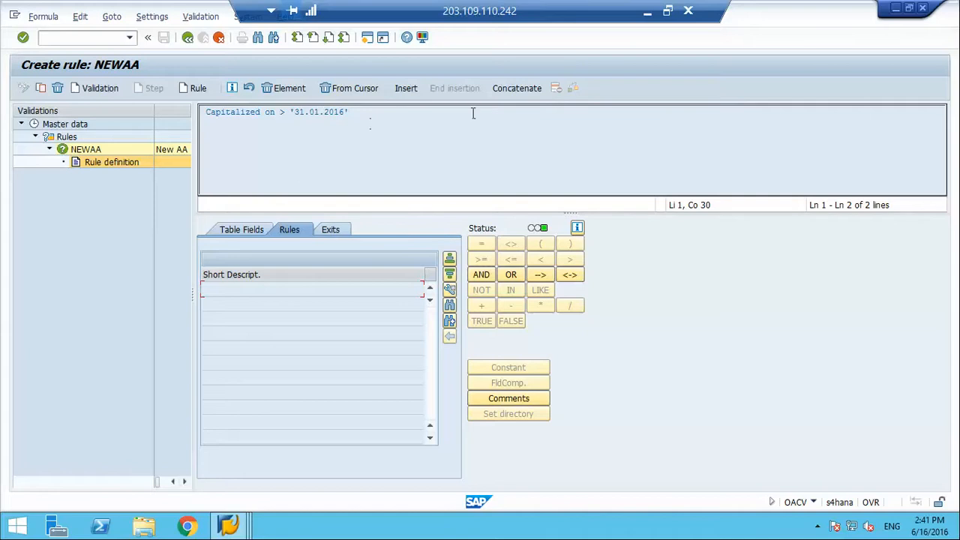
left_click(187, 38)
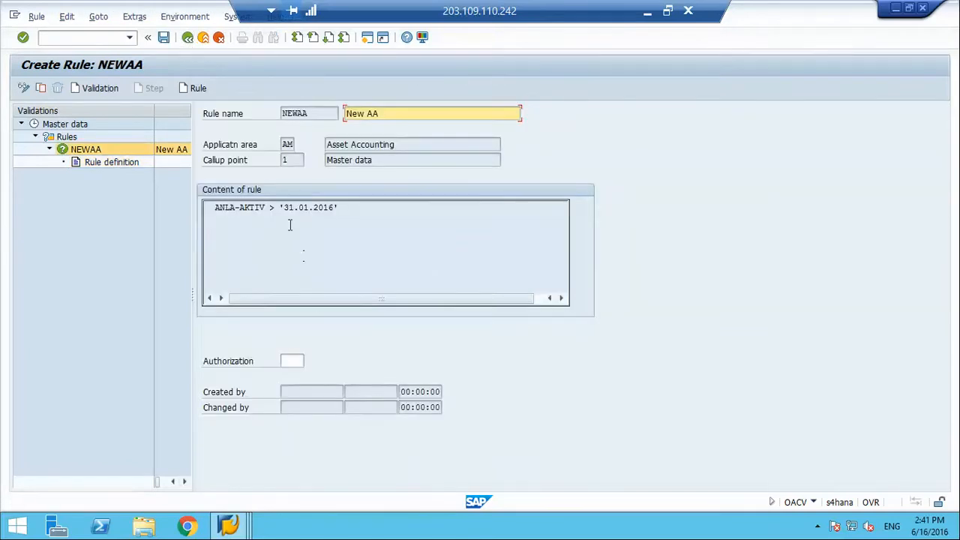
left_click(163, 37)
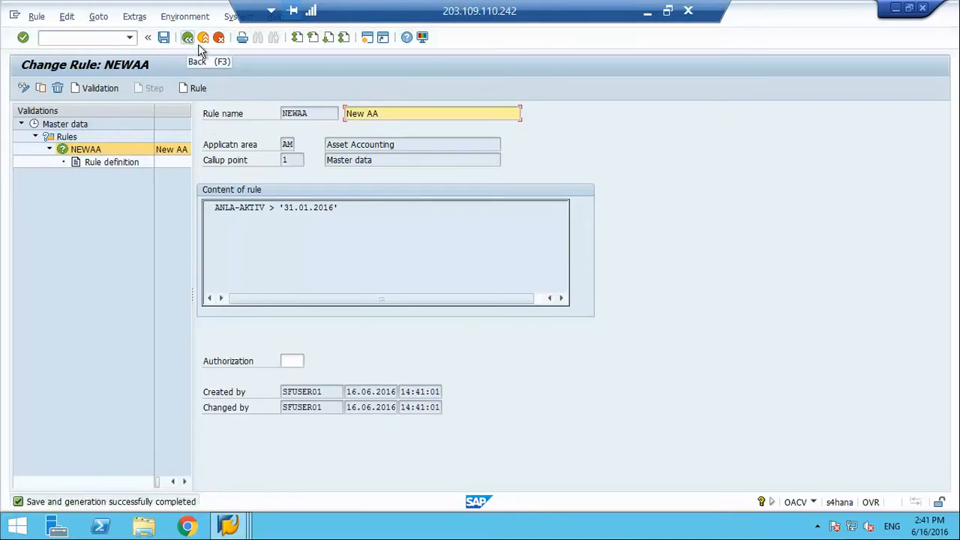
Step: Switch to another SAP Easy Access session and start creating an asset with AS01 in class ZAA001 and company code AA01
left_click(229, 525)
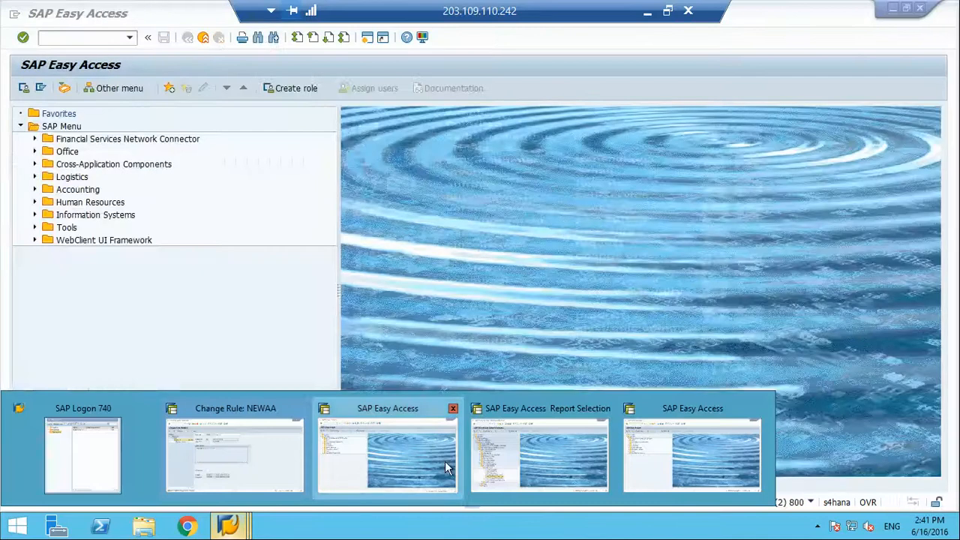
left_click(444, 461)
type("as0")
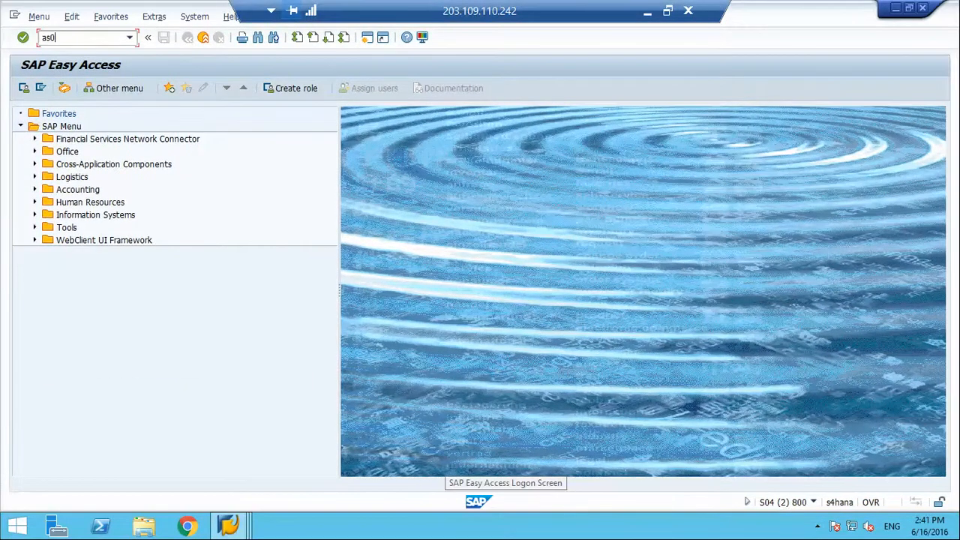
type("1")
key("Return")
key("Return")
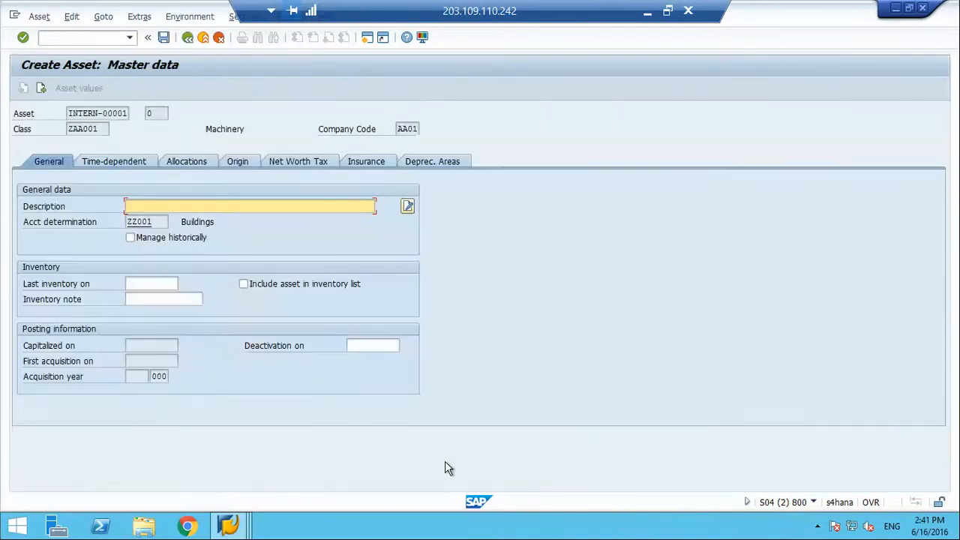
Step: Enter the asset description new, assign business area 0001 and save the asset
left_click(153, 344)
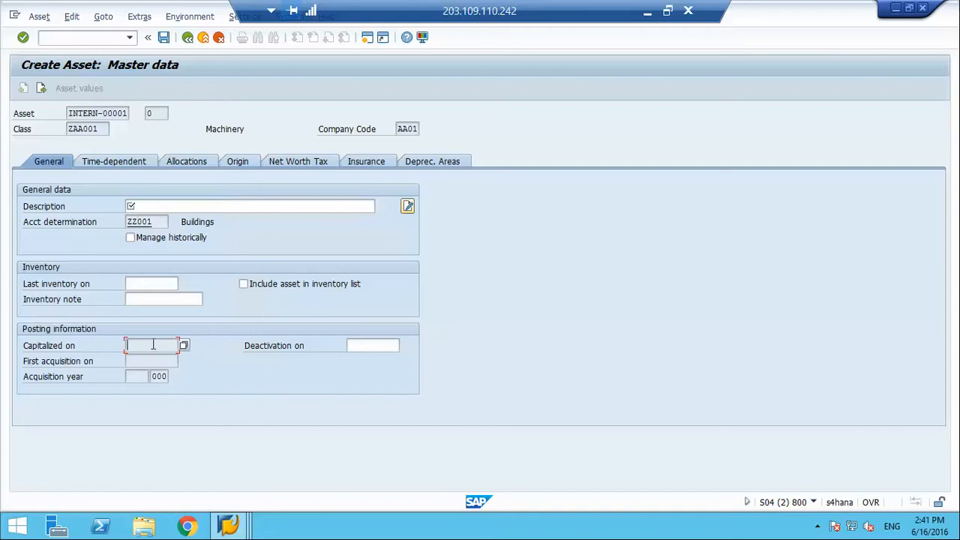
left_click(211, 205)
type("new")
key("Return")
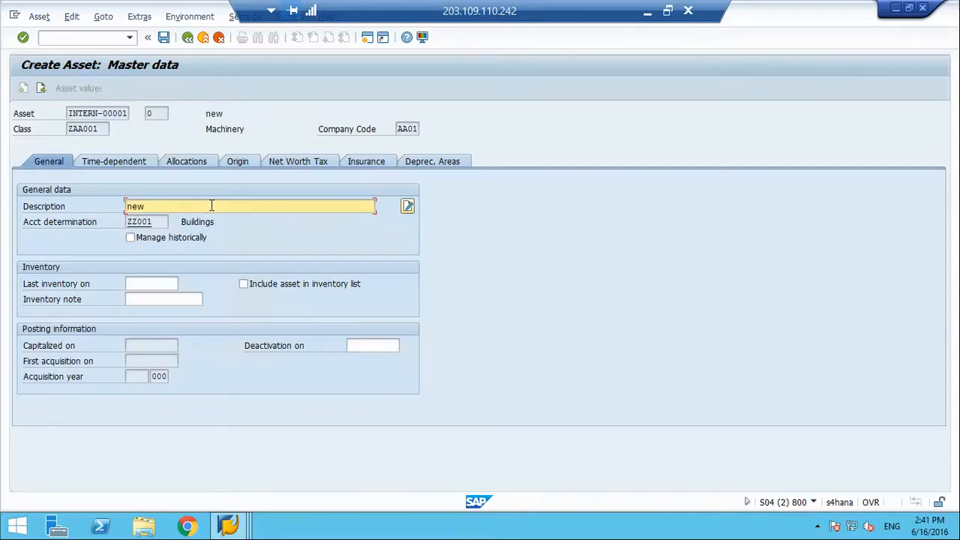
key("ctrl+s")
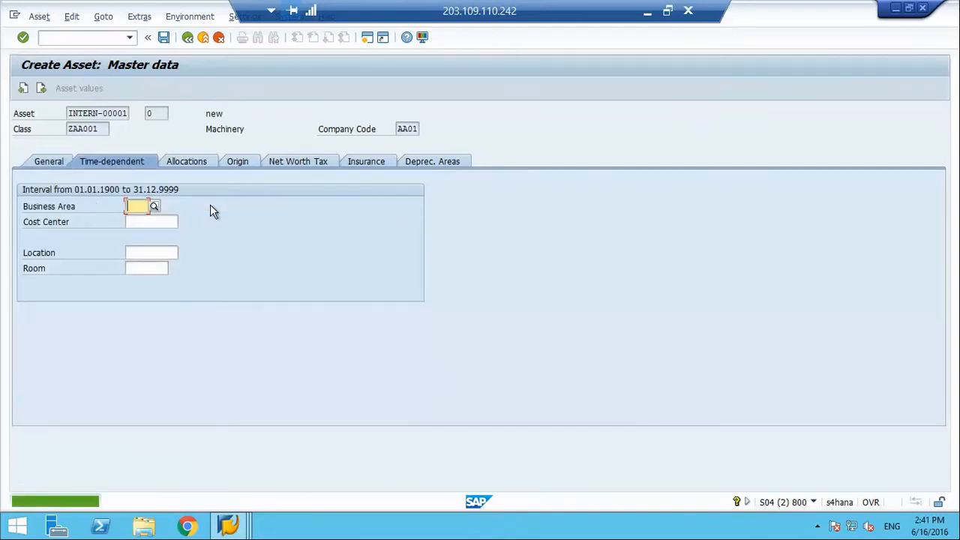
key("Down")
key("Down")
key("Return")
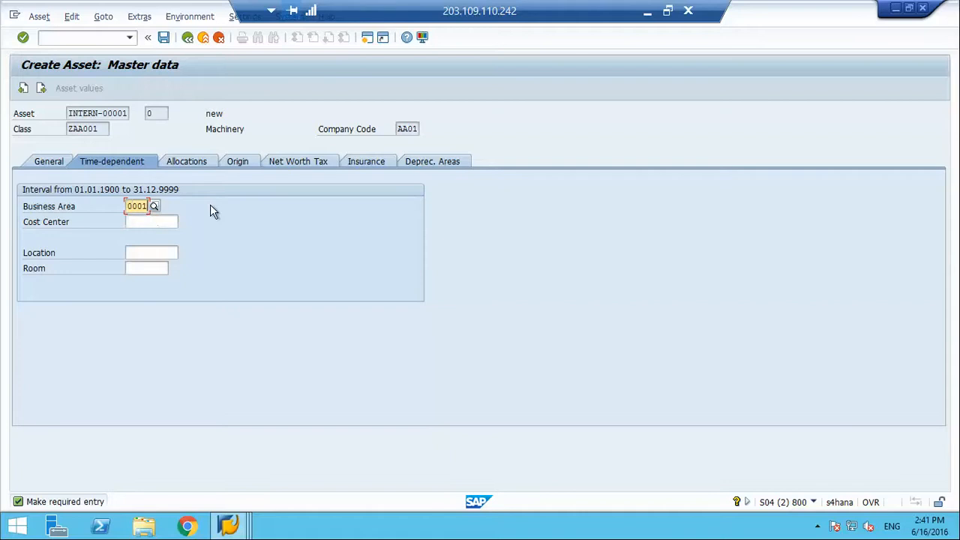
key("ctrl+s")
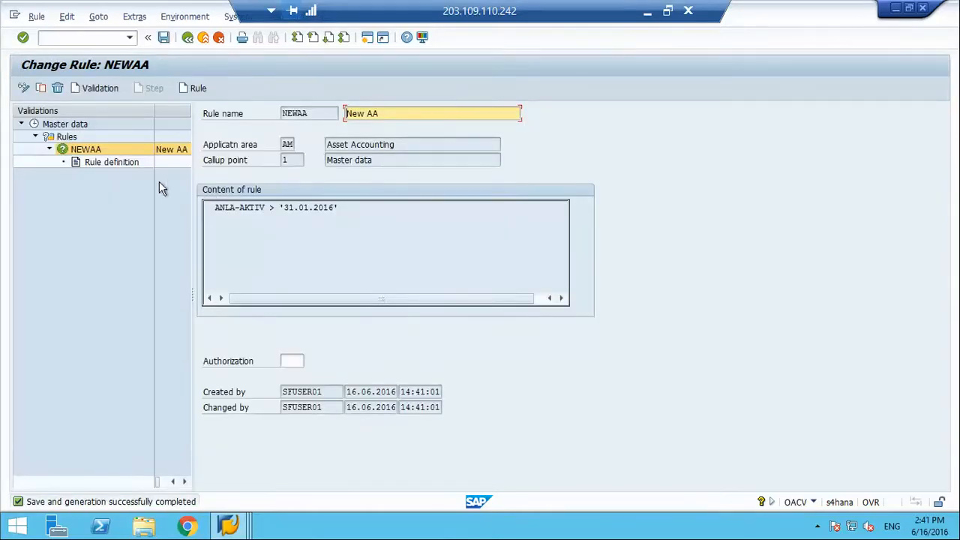
double_click(126, 161)
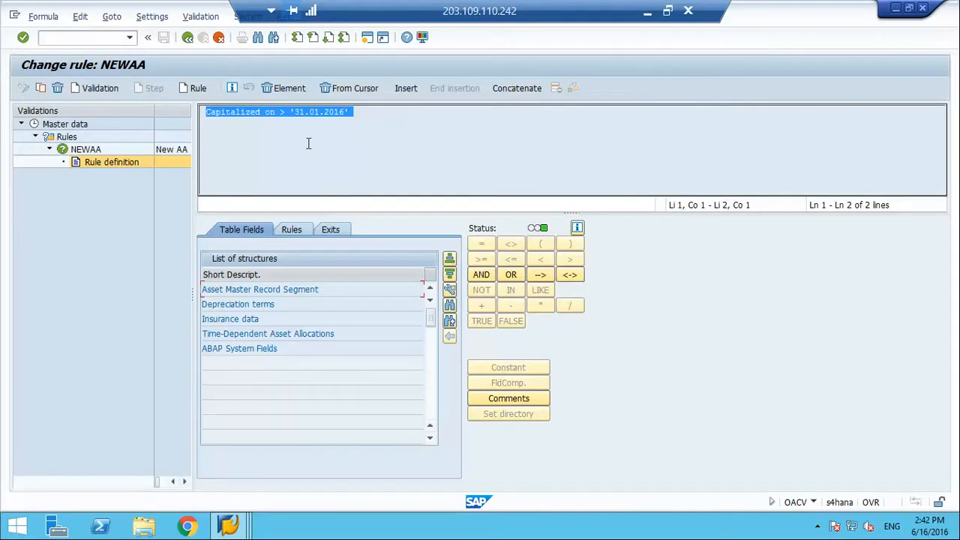
left_click(292, 231)
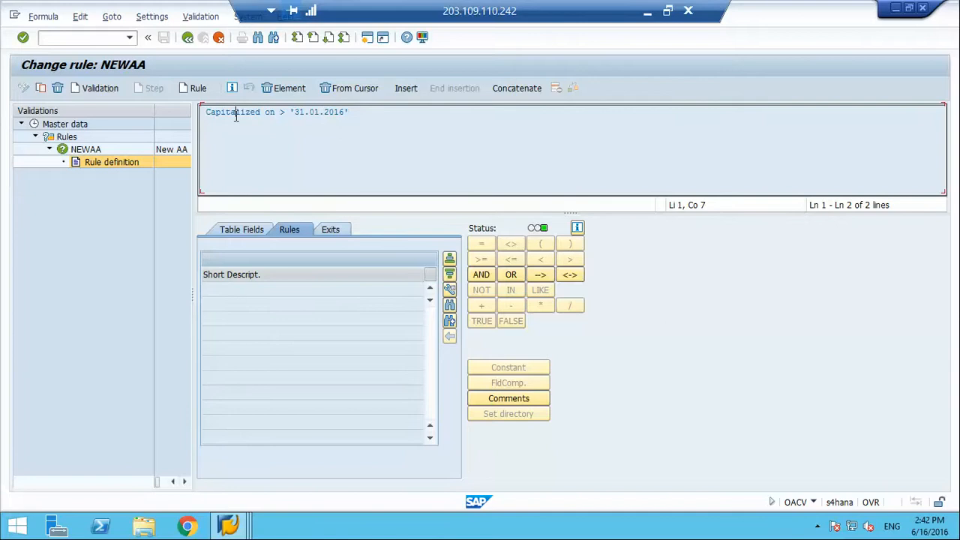
left_click(408, 92)
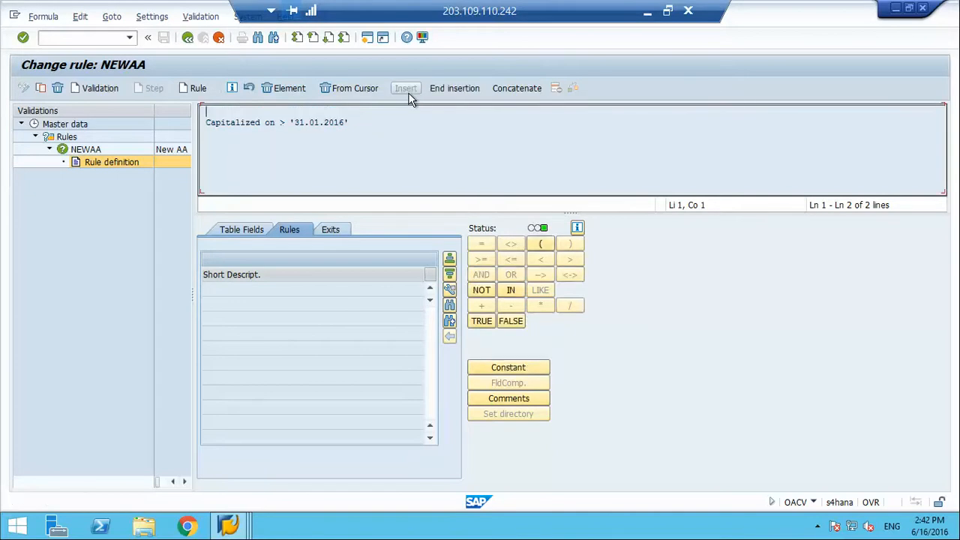
left_click(198, 88)
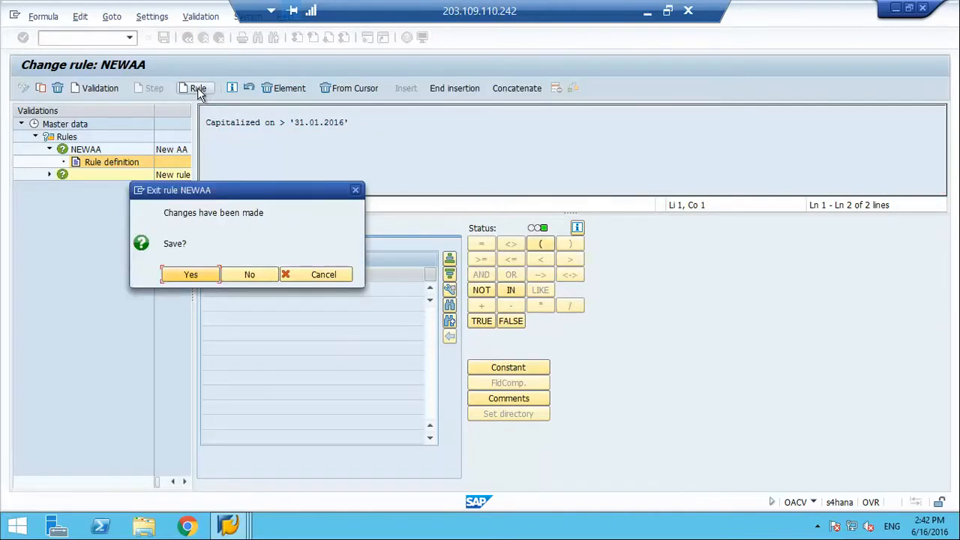
left_click(257, 276)
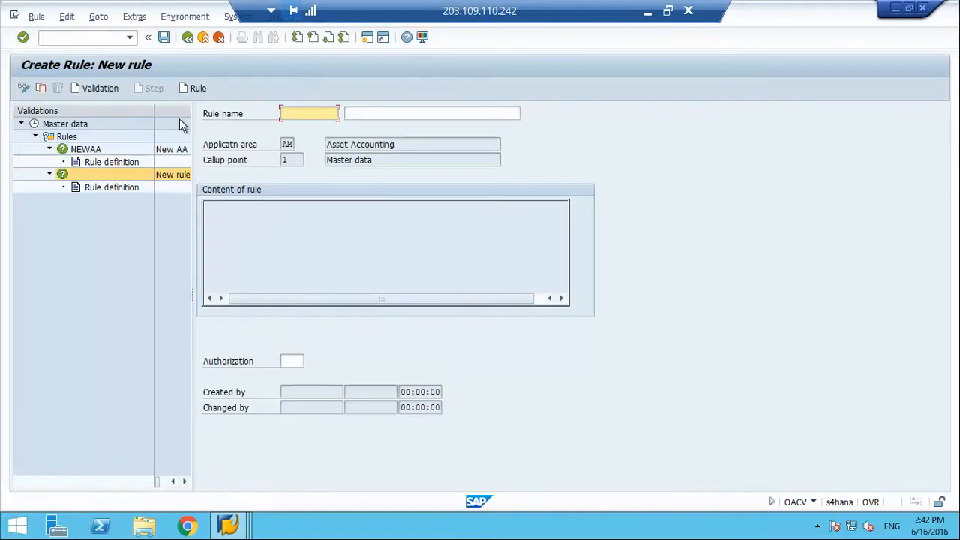
double_click(92, 163)
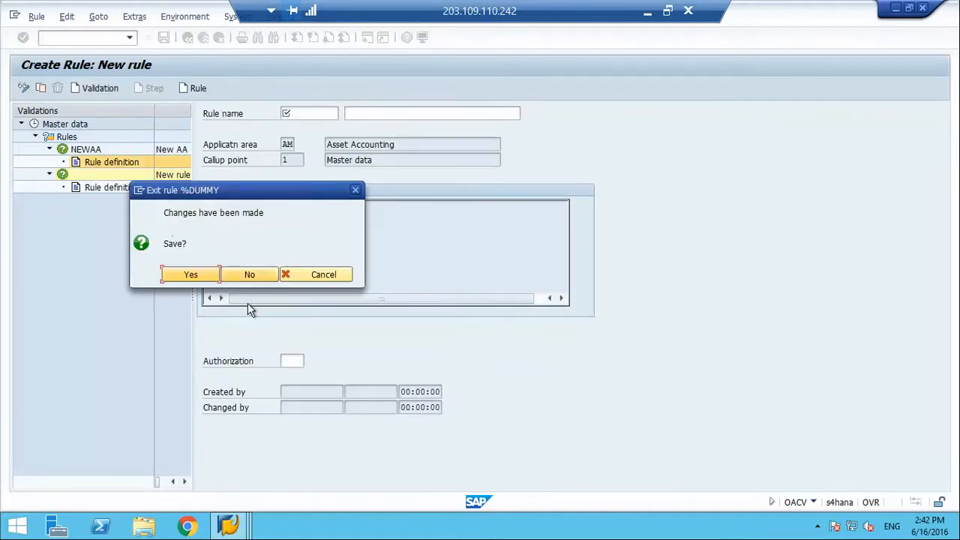
left_click(243, 275)
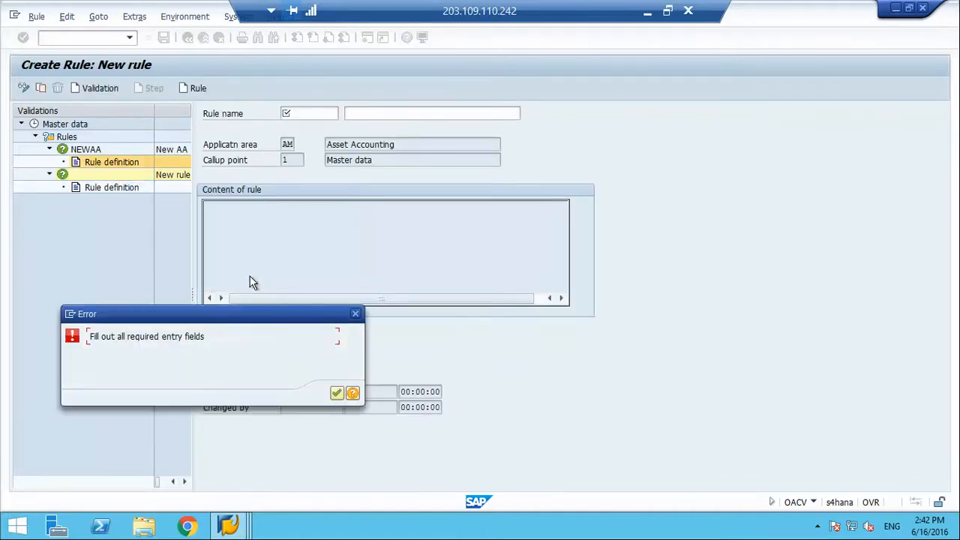
left_click(336, 393)
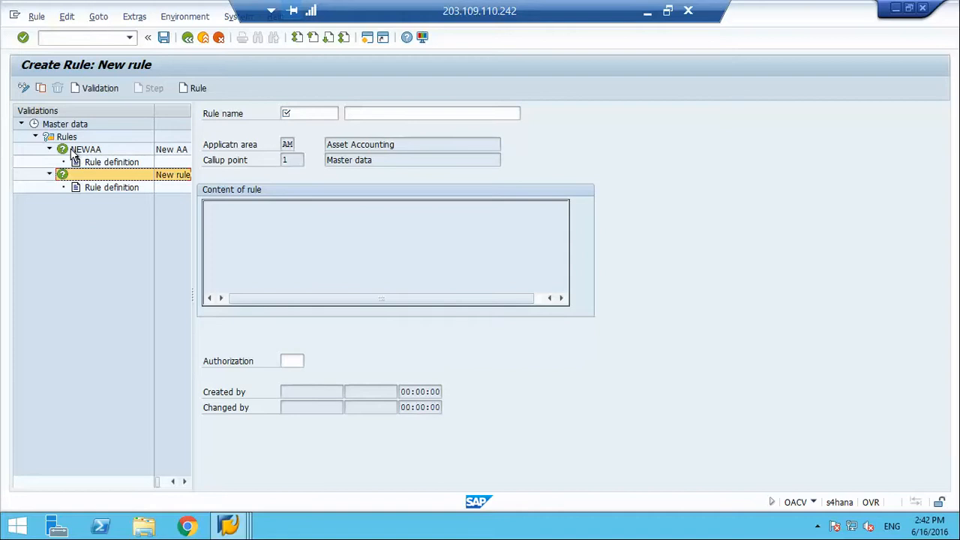
left_click(188, 37)
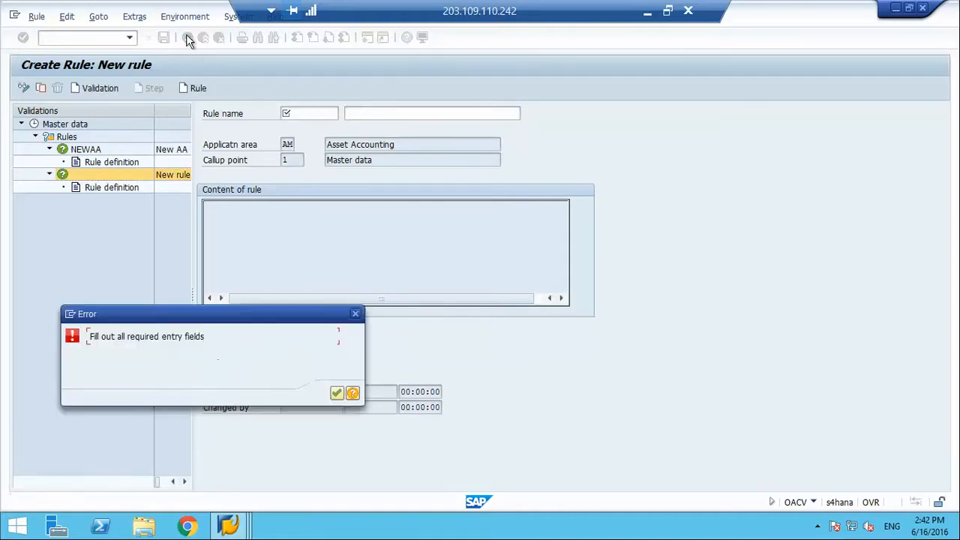
key("Return")
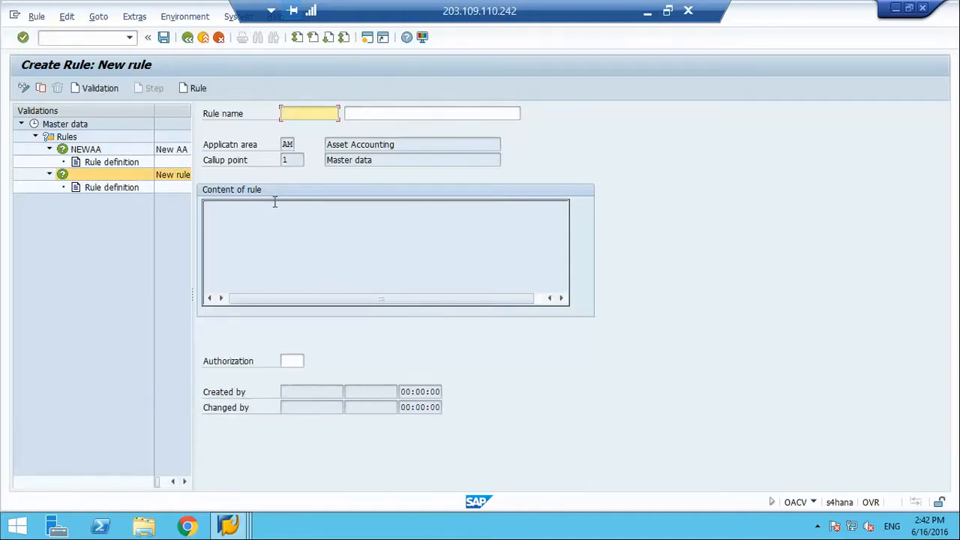
left_click(218, 37)
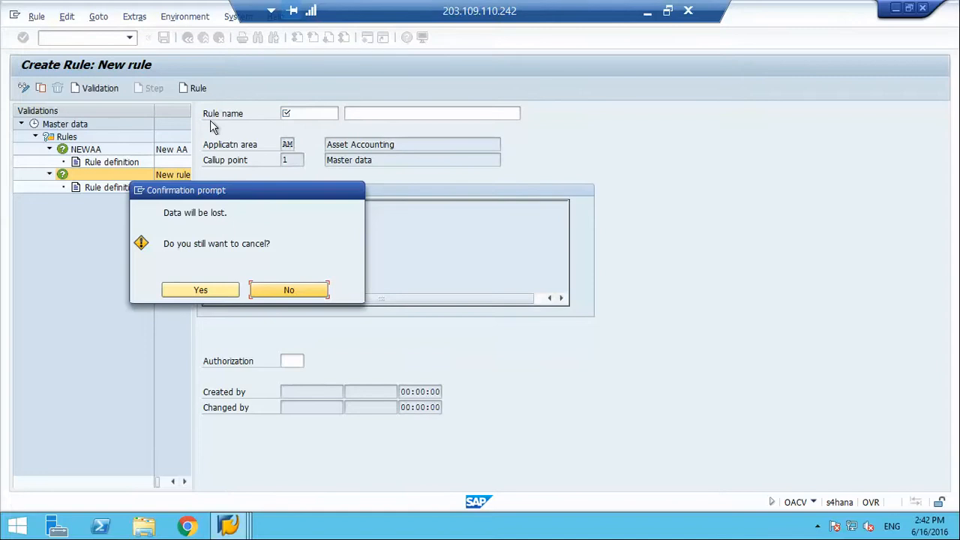
left_click(199, 289)
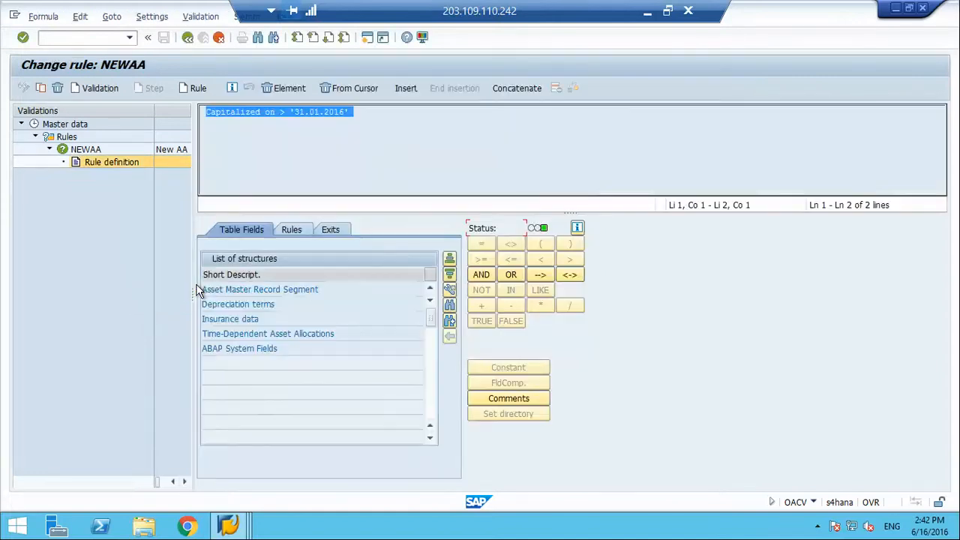
left_click(255, 161)
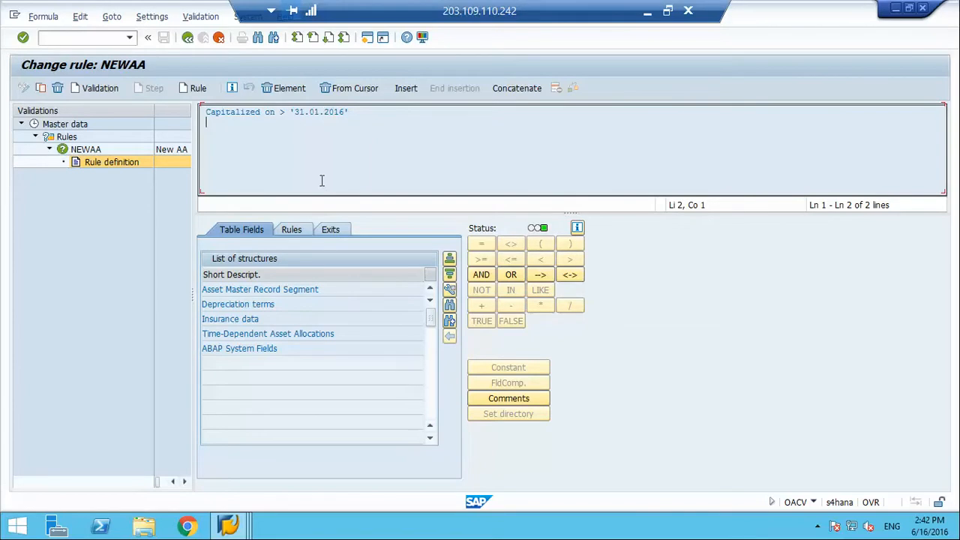
left_click(289, 230)
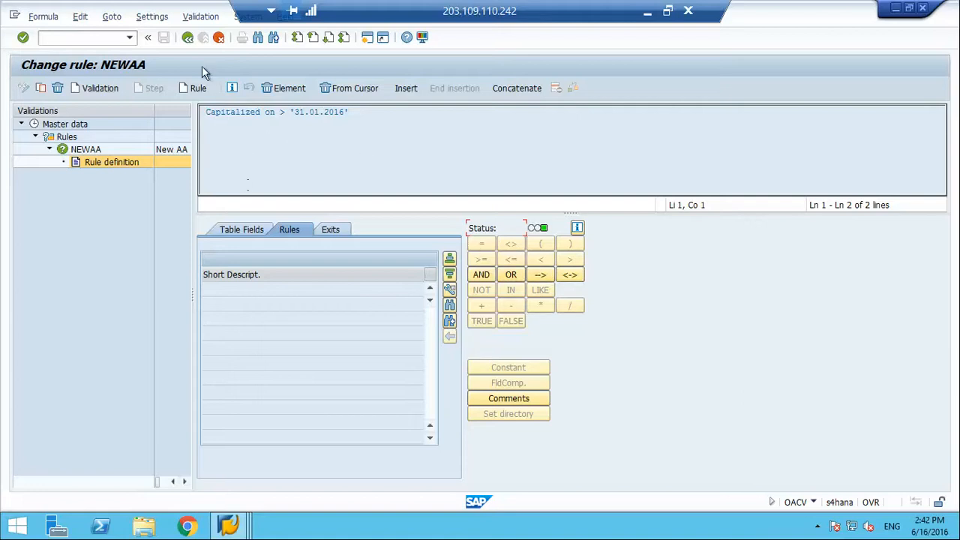
left_click(197, 88)
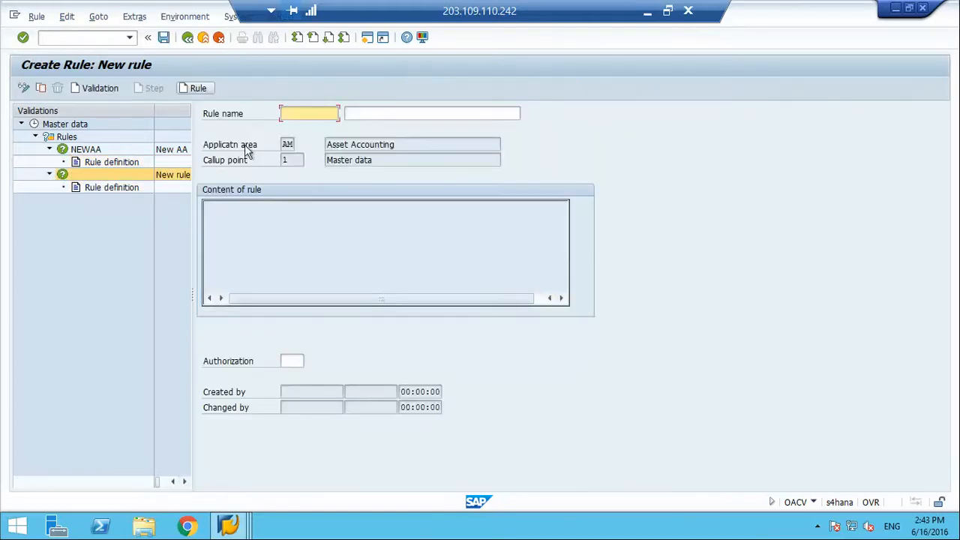
left_click(219, 38)
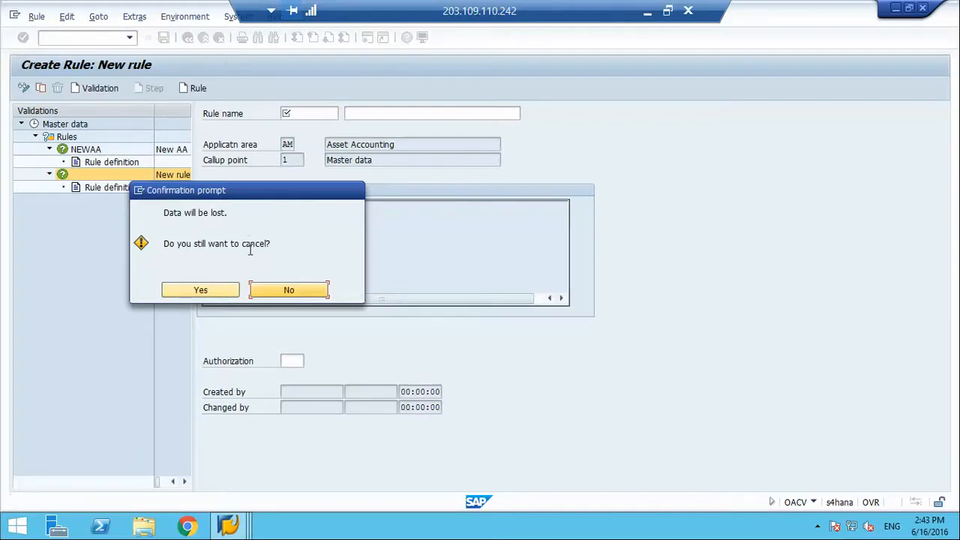
left_click(187, 295)
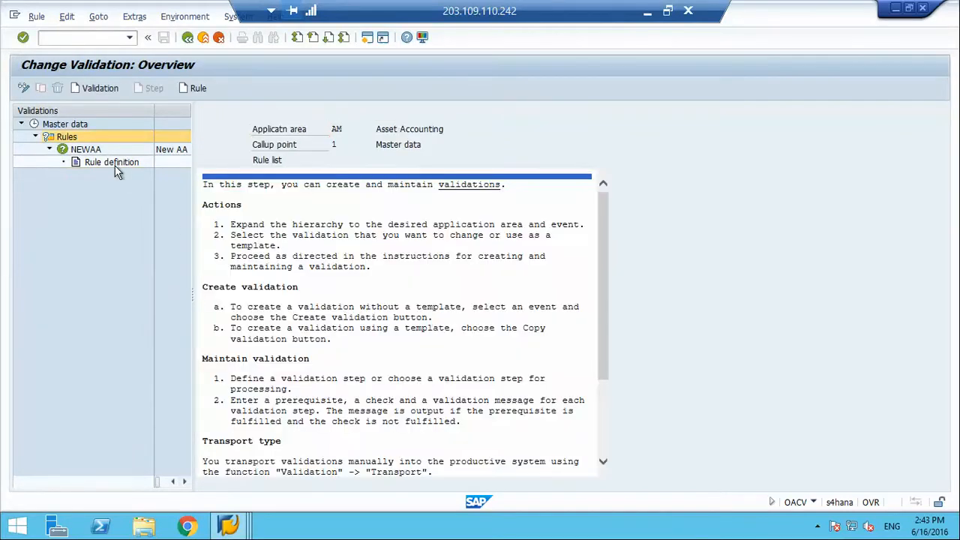
double_click(116, 166)
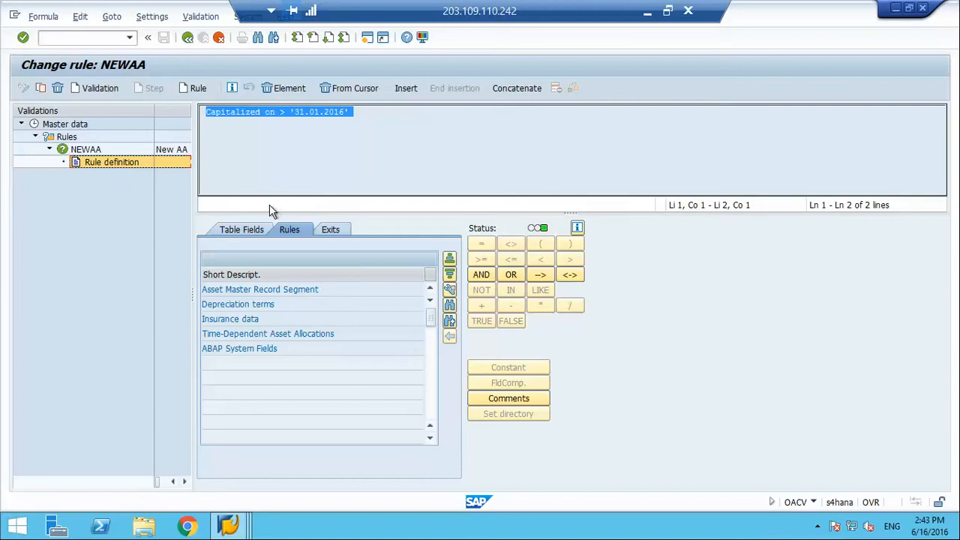
left_click(244, 229)
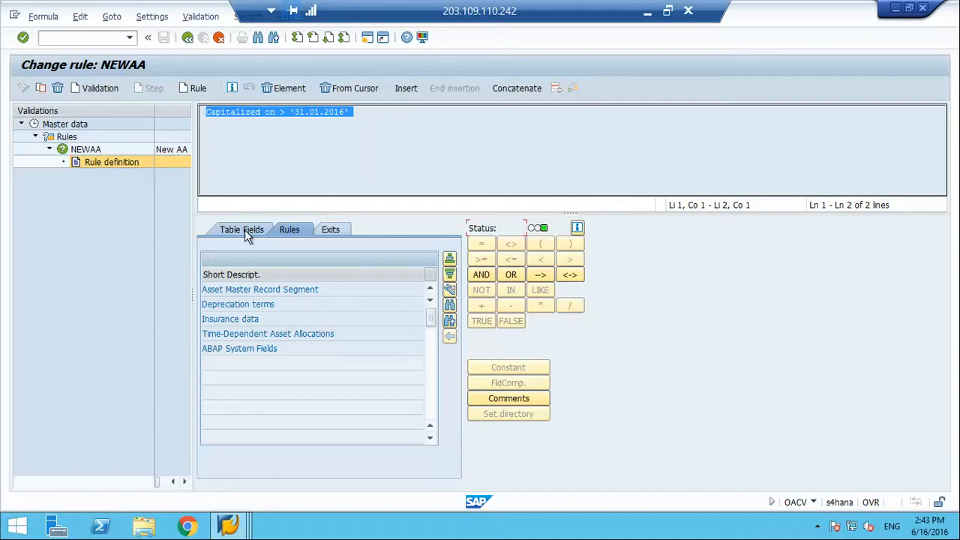
left_click(244, 111)
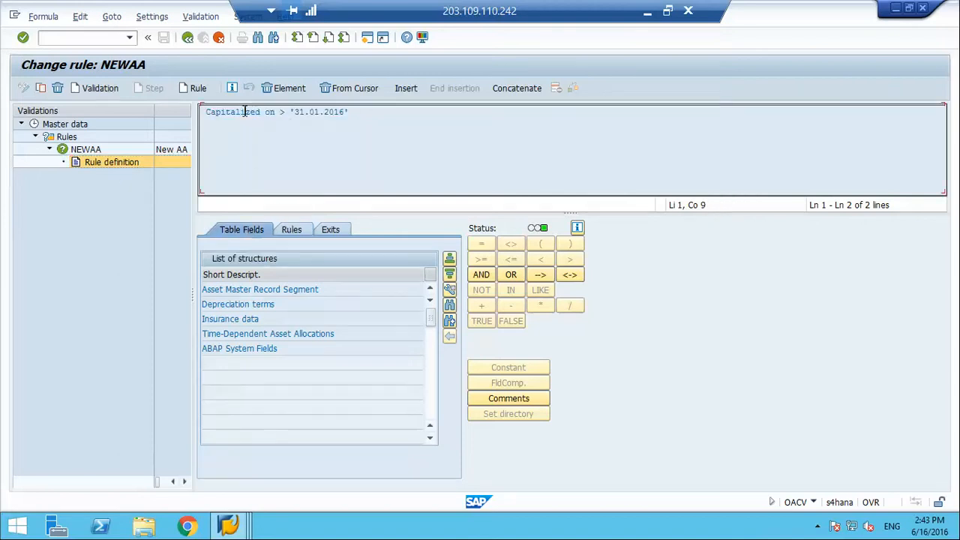
left_click(81, 89)
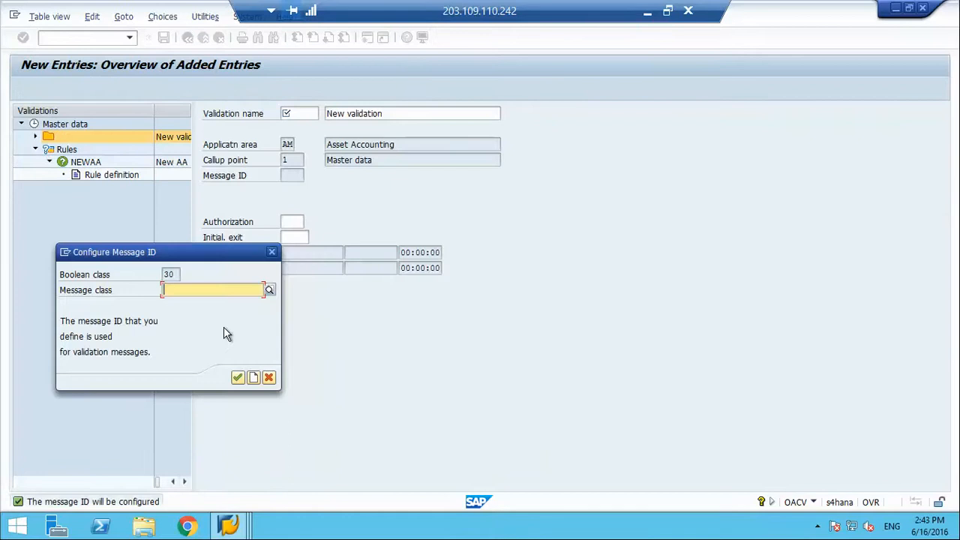
left_click(272, 253)
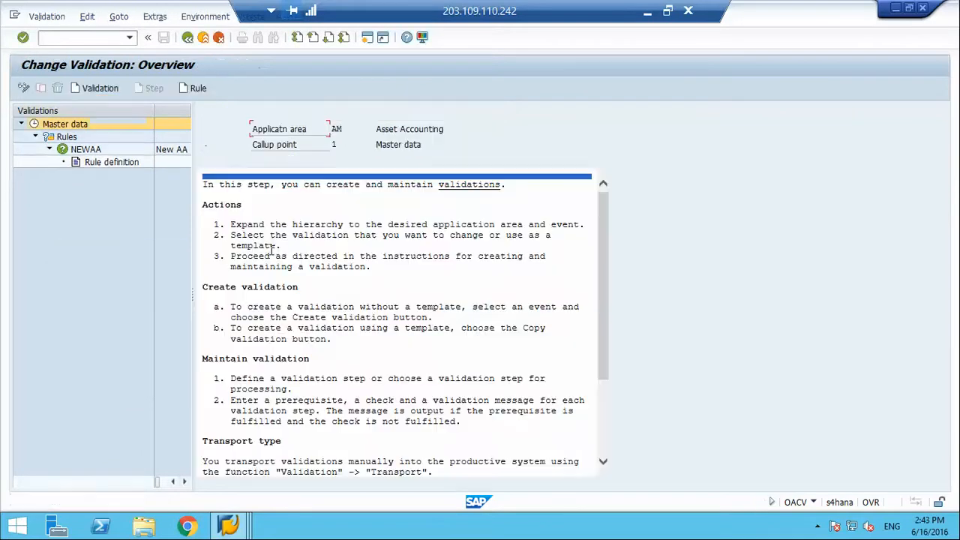
Step: Open the definition of rule NEWAA and delete all elements of its Capitalized on condition
double_click(119, 162)
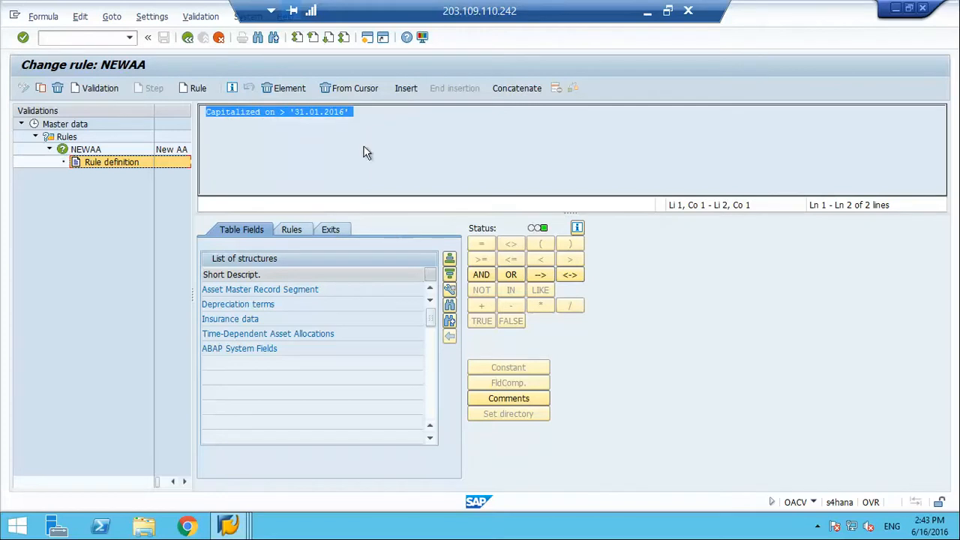
left_click(289, 88)
left_click(293, 90)
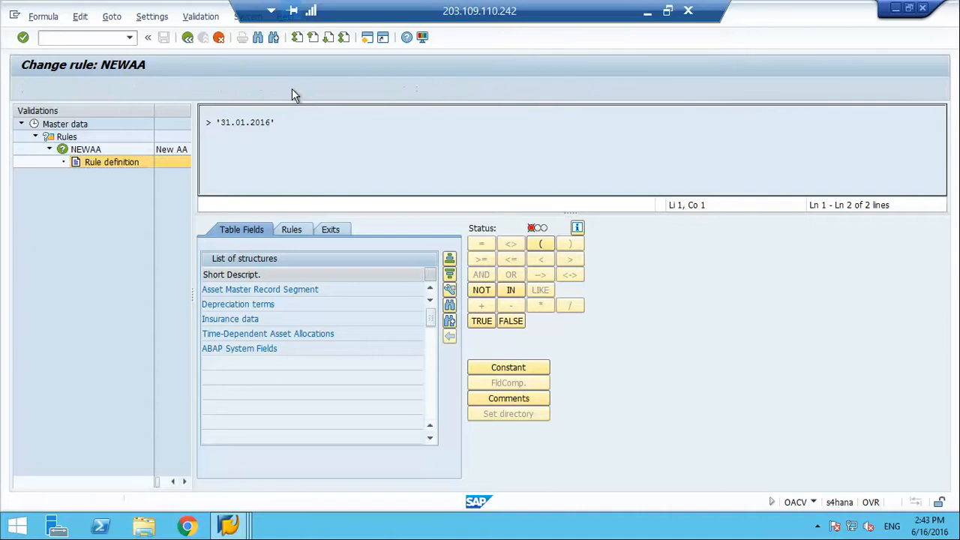
left_click(267, 120)
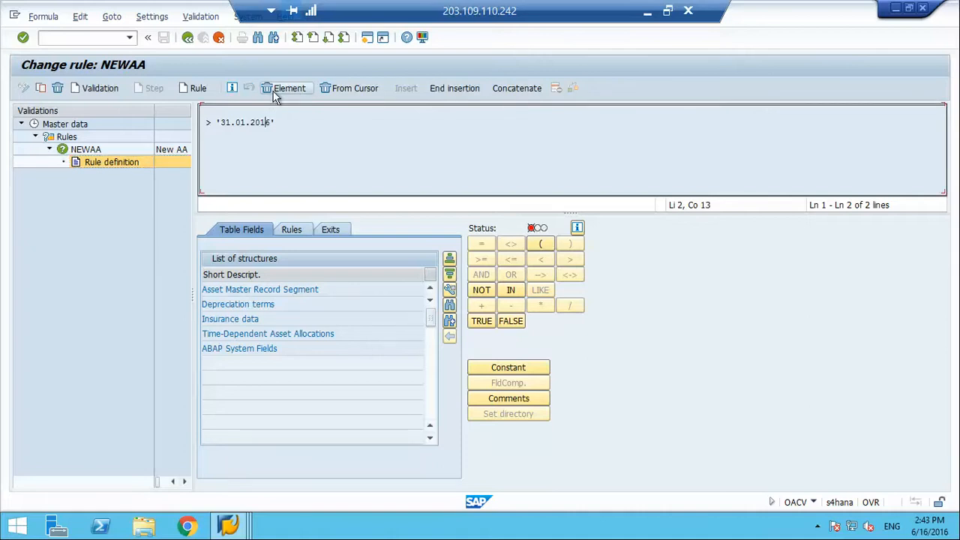
left_click(275, 90)
left_click(275, 93)
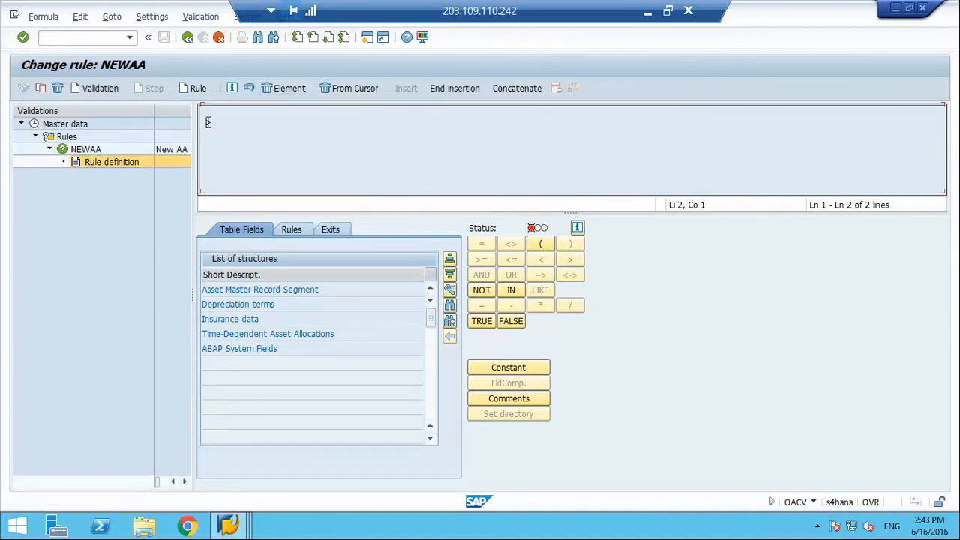
left_click(292, 89)
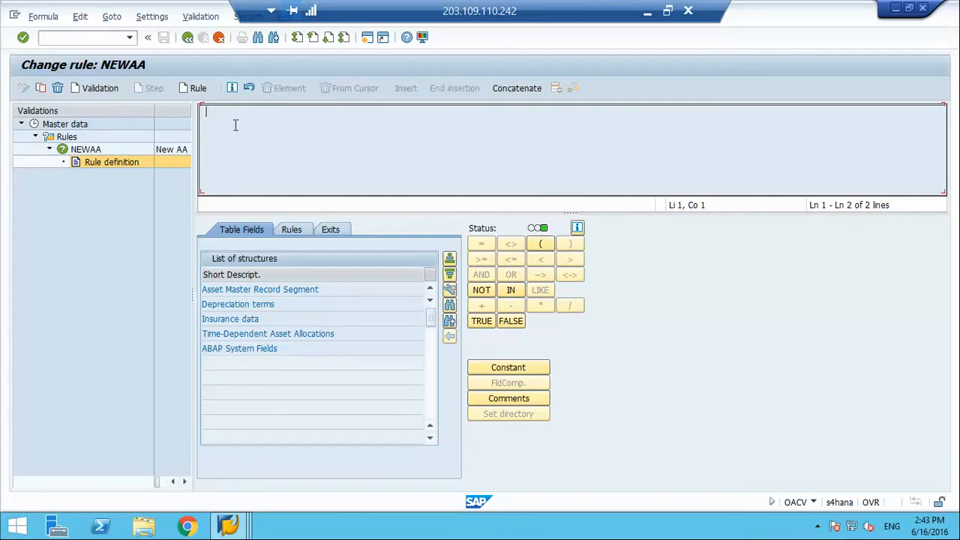
Step: Examine the fields available in the Asset Master Record Segment for the NEWAA rule condition
double_click(287, 289)
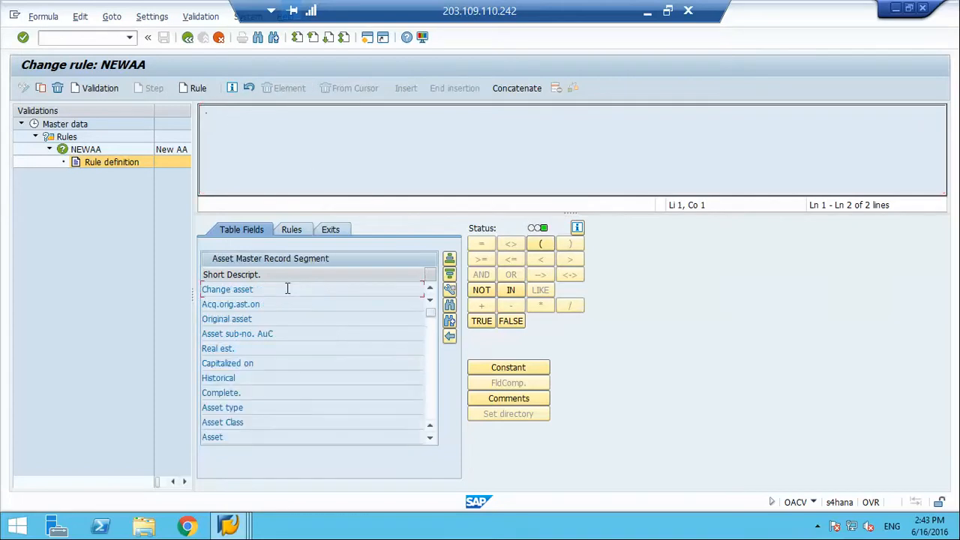
left_click(290, 229)
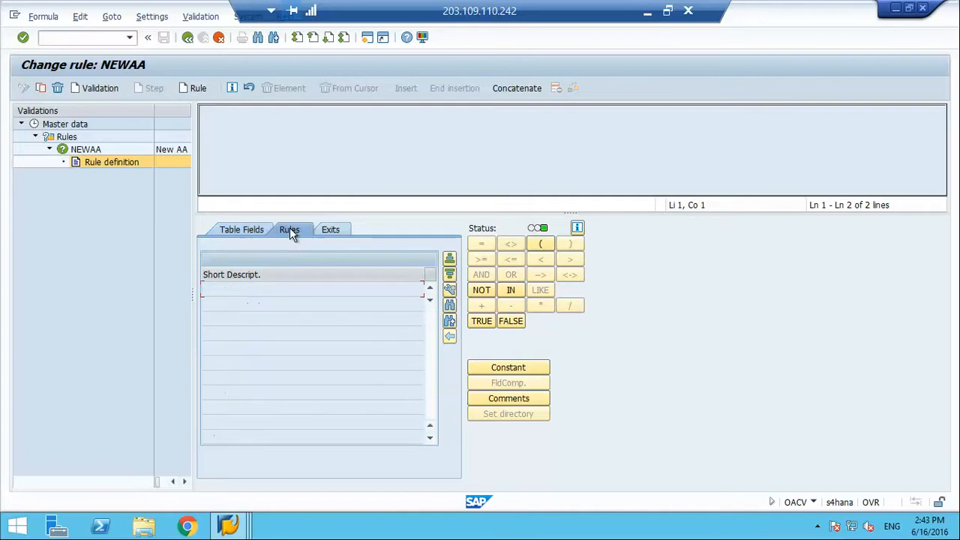
left_click(234, 232)
left_click(255, 291)
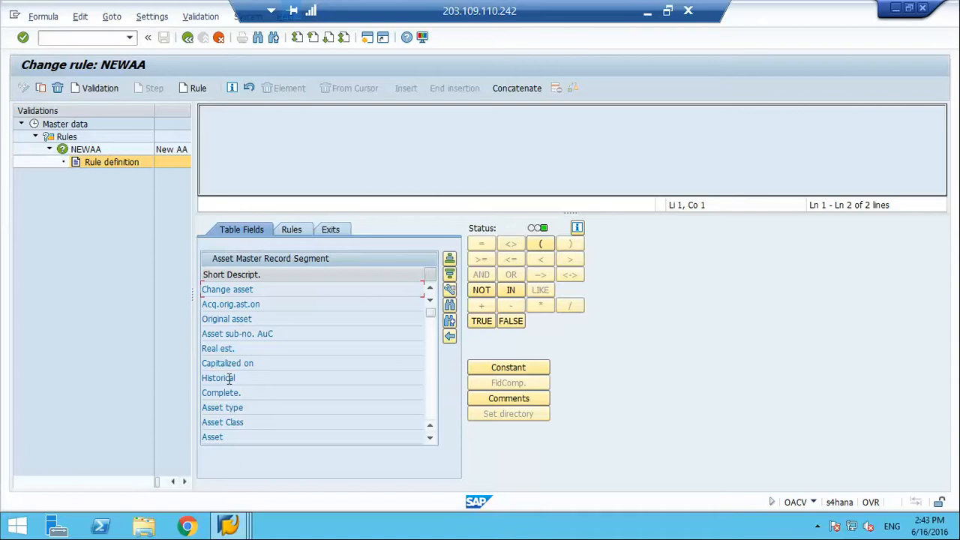
left_click(430, 441)
left_click(431, 440)
left_click(430, 441)
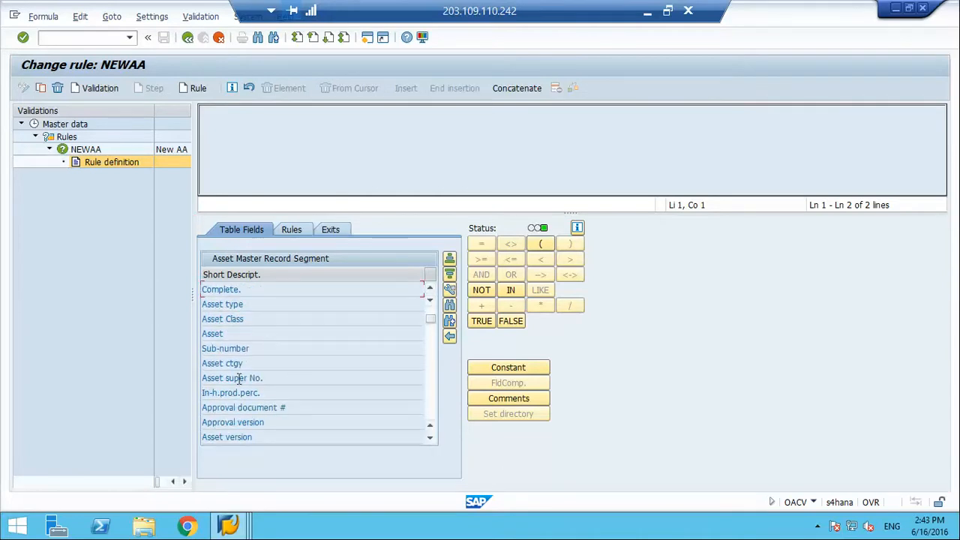
left_click(430, 441)
left_click(431, 441)
left_click(430, 441)
left_click(430, 441)
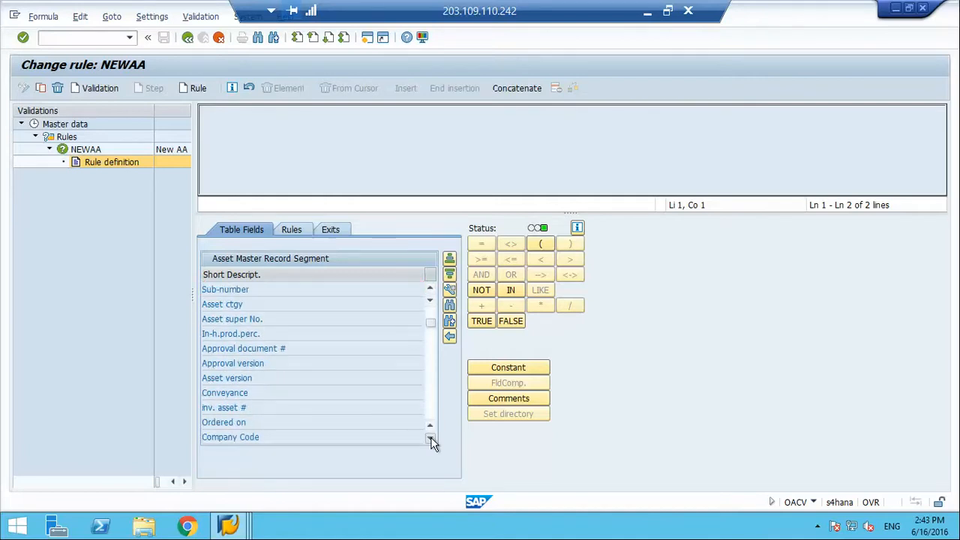
left_click(431, 441)
left_click(431, 441)
left_click(430, 441)
left_click(430, 441)
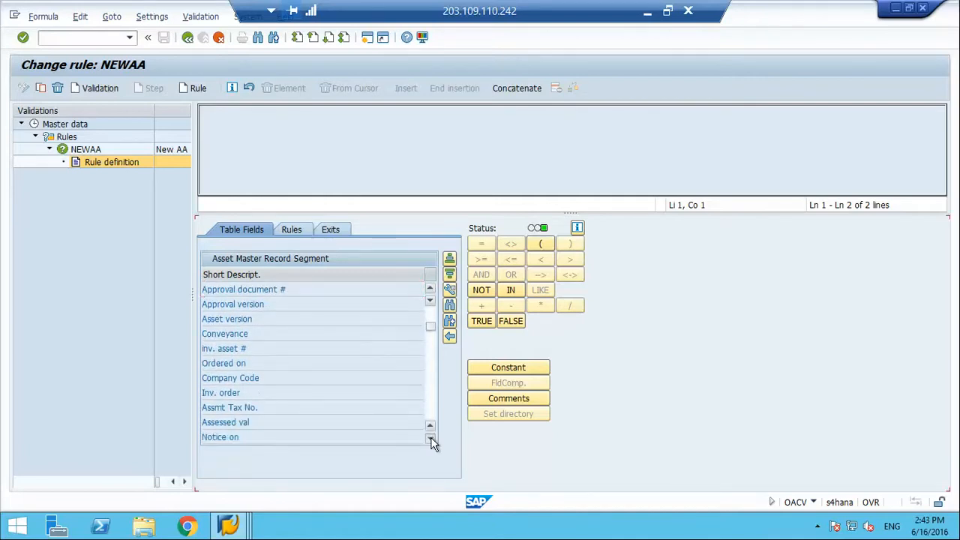
triple_click(430, 441)
left_click(430, 441)
triple_click(430, 441)
double_click(430, 441)
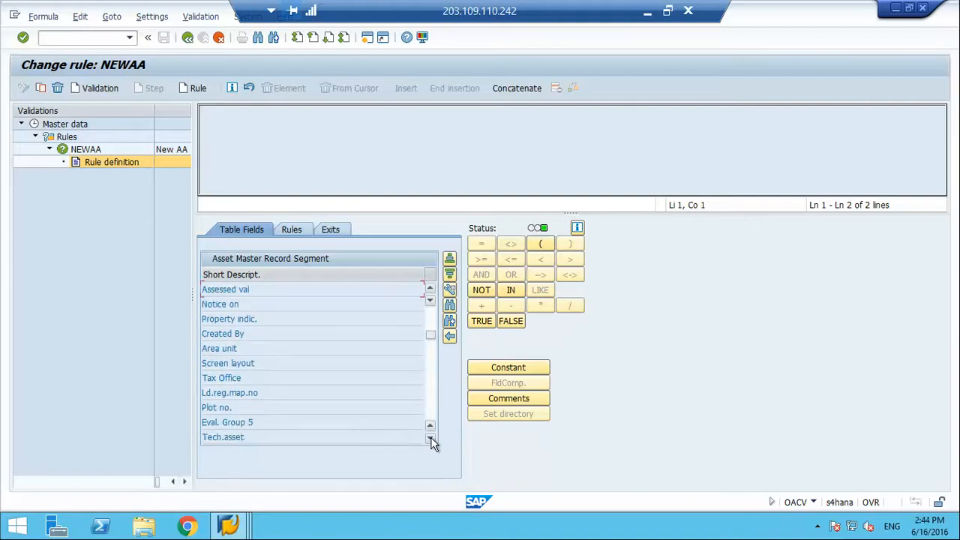
left_click(430, 441)
left_click(430, 441)
left_click(430, 441)
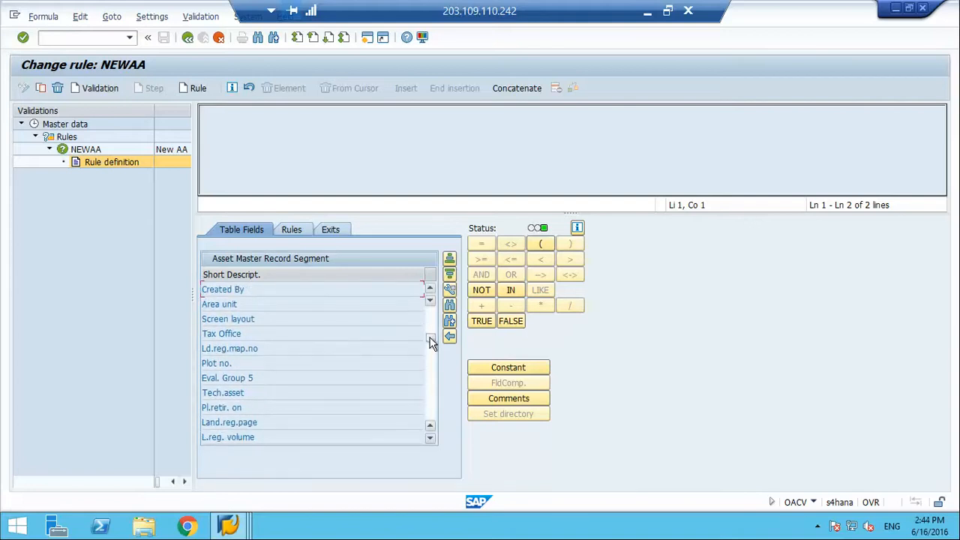
left_click_drag(431, 342, 433, 300)
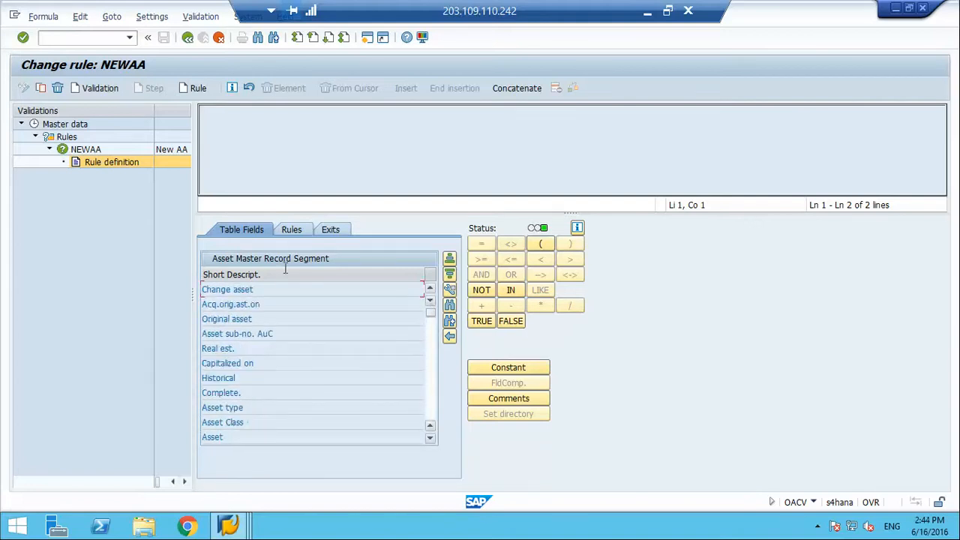
left_click(291, 230)
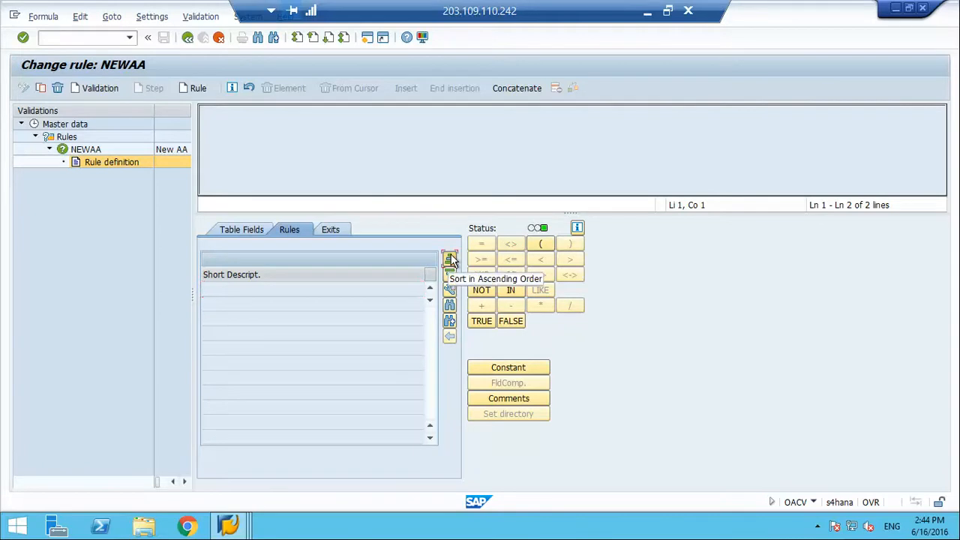
left_click(257, 233)
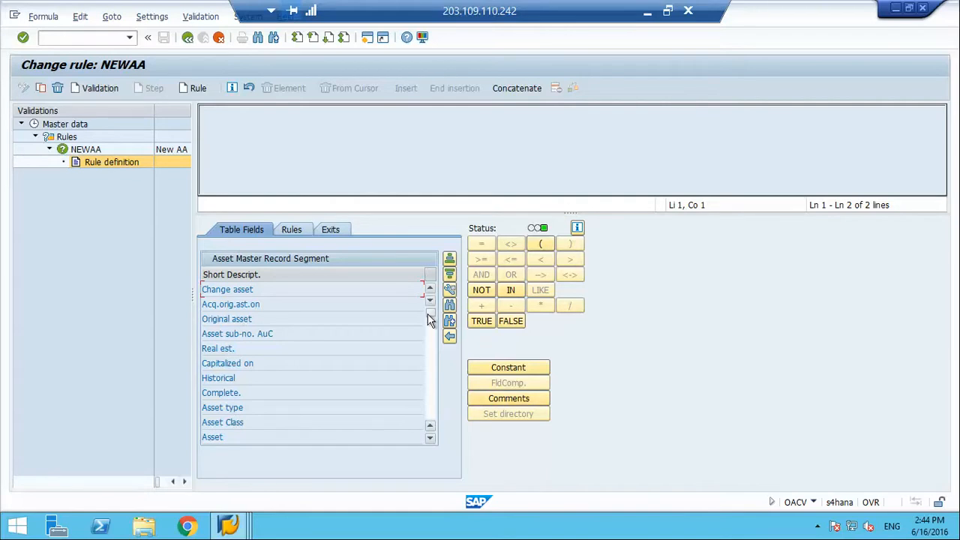
left_click_drag(430, 319, 430, 354)
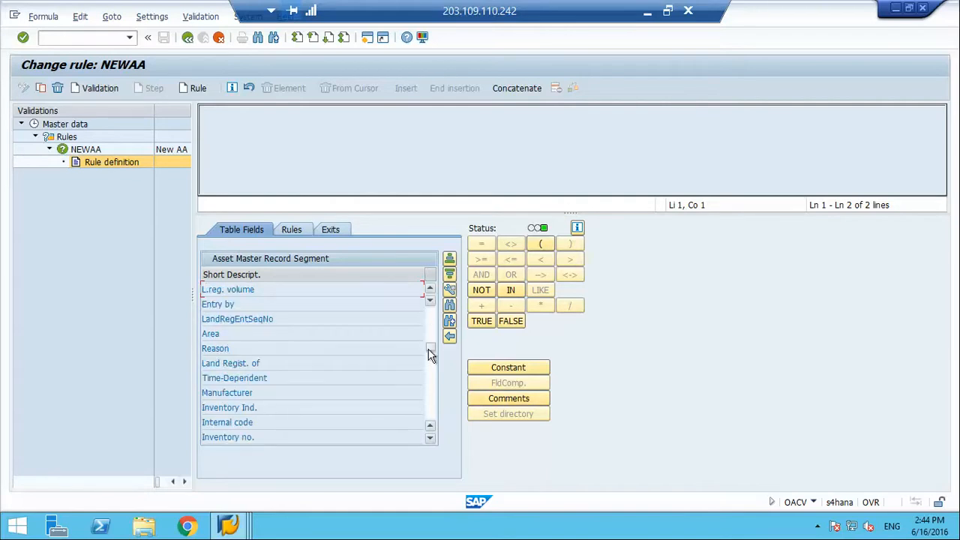
left_click_drag(430, 353, 429, 374)
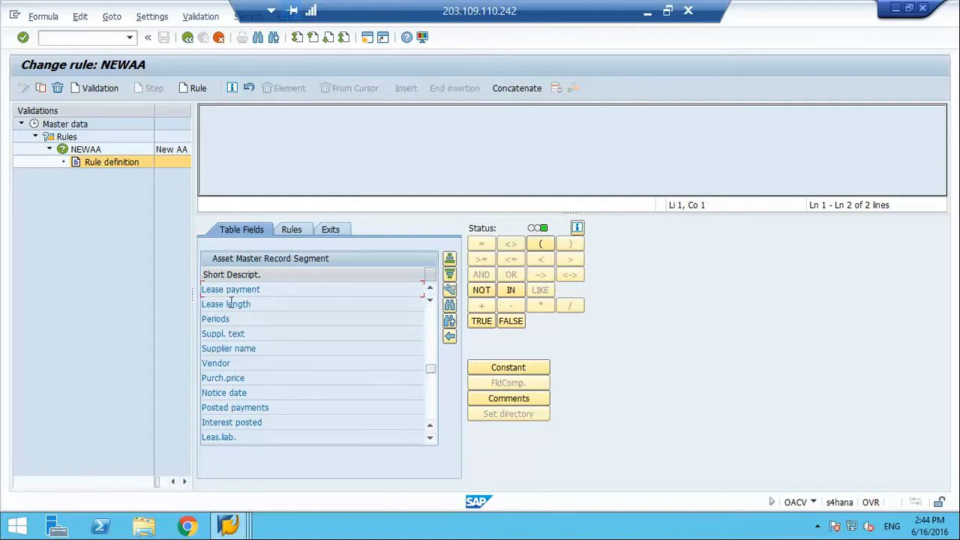
double_click(227, 365)
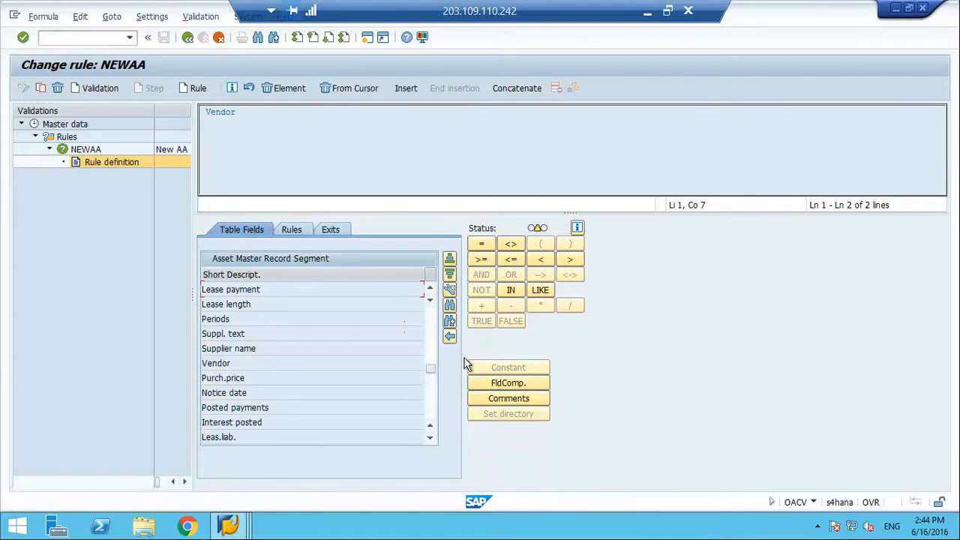
left_click(277, 96)
Step: Insert the Description field from the Asset Master Record Segment into the NEWAA rule condition
left_click(428, 335)
left_click_drag(431, 361, 431, 401)
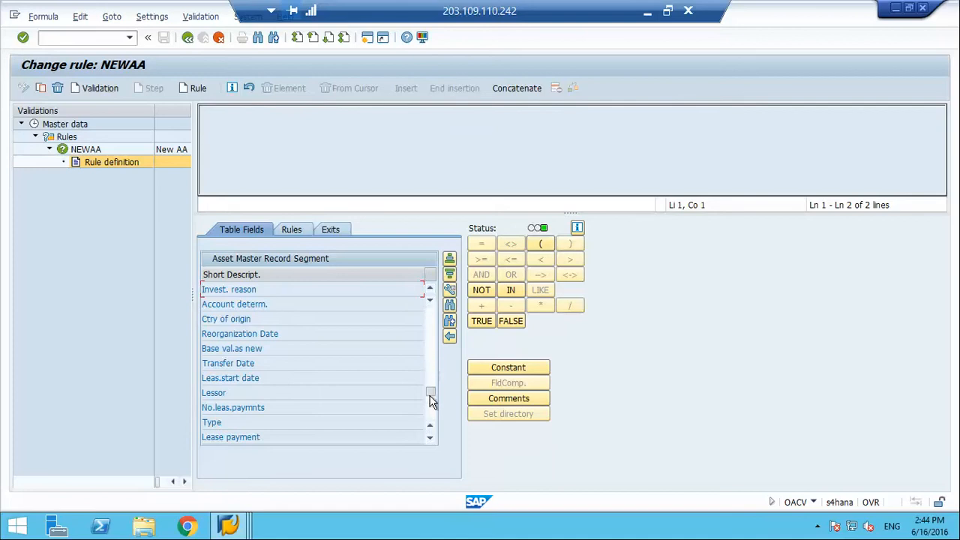
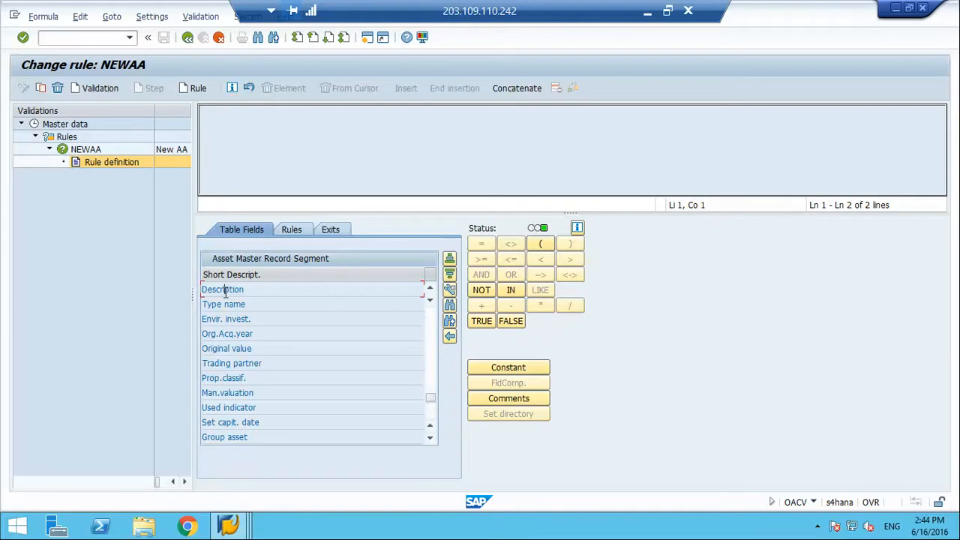
double_click(224, 291)
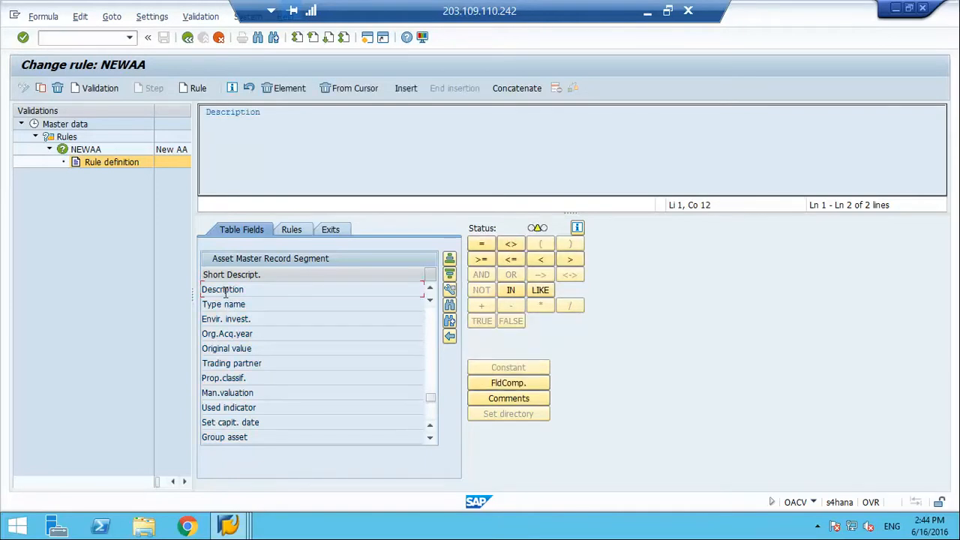
left_click(299, 230)
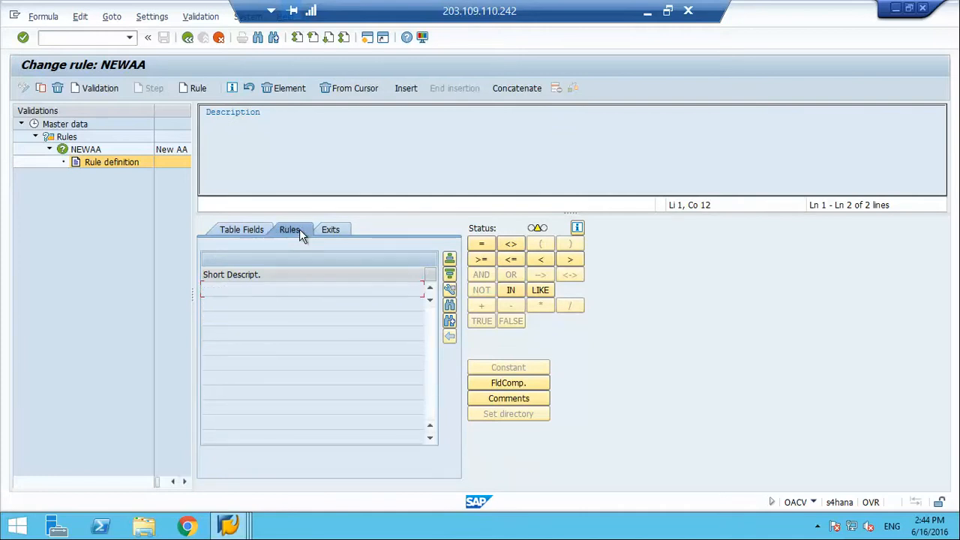
left_click(237, 232)
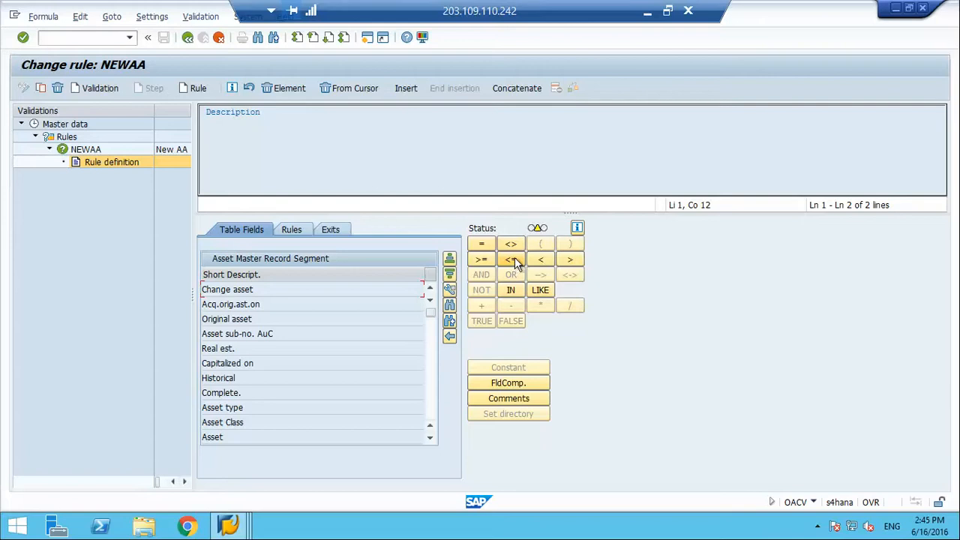
Step: Set the Description field's limits from 1 to 10 and try to leave the rule definition
left_click(523, 380)
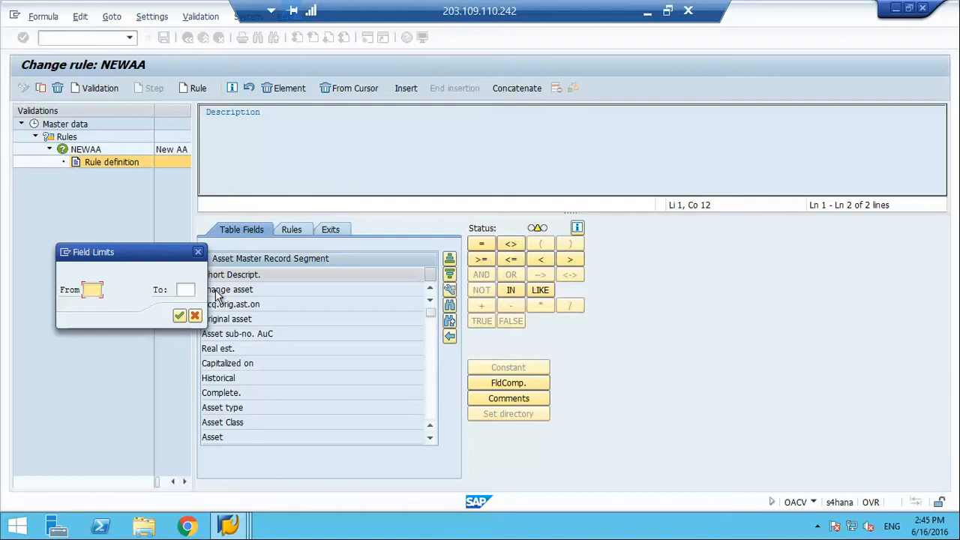
type("1")
key("Tab")
type("10")
key("Return")
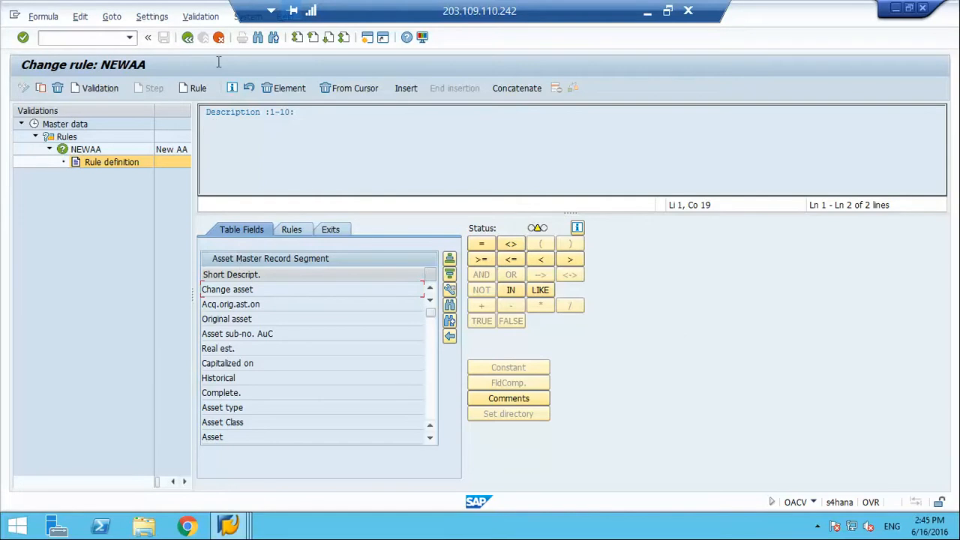
left_click(187, 36)
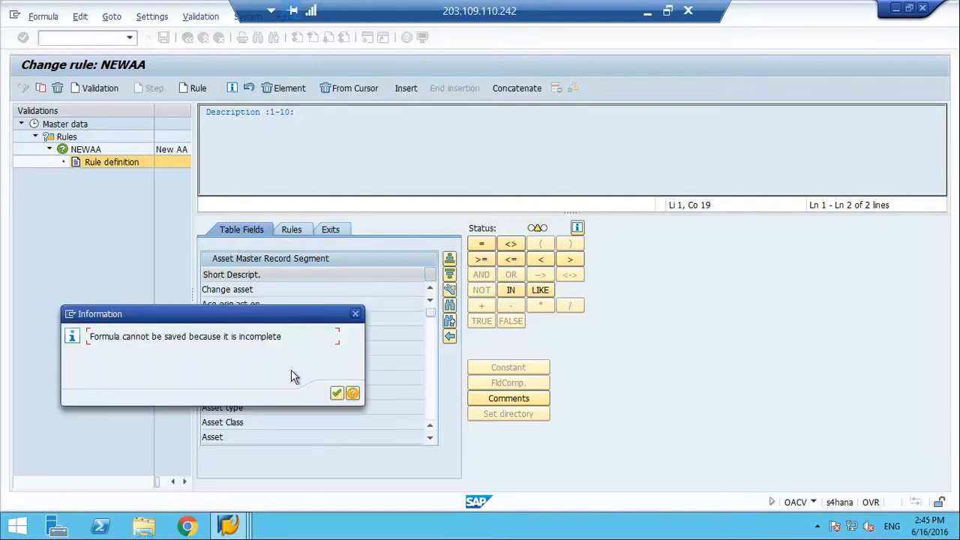
left_click(336, 394)
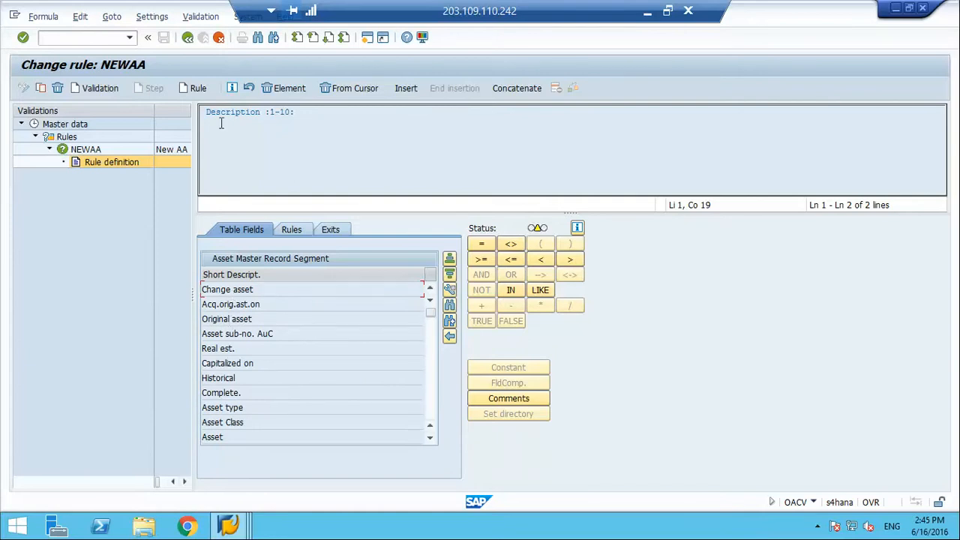
Step: Add the comment "if" after the Description field and try again to leave the rule definition
key("ctrl+a")
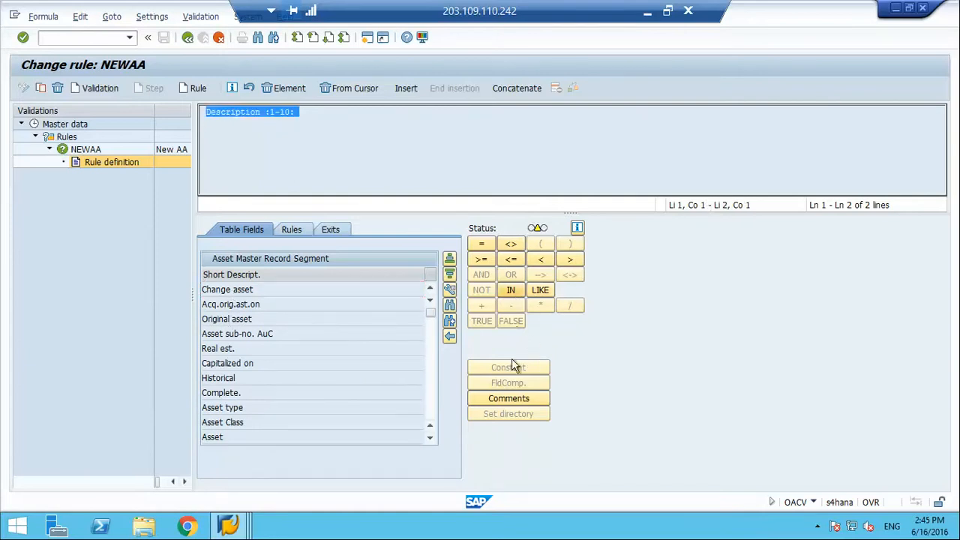
left_click(499, 399)
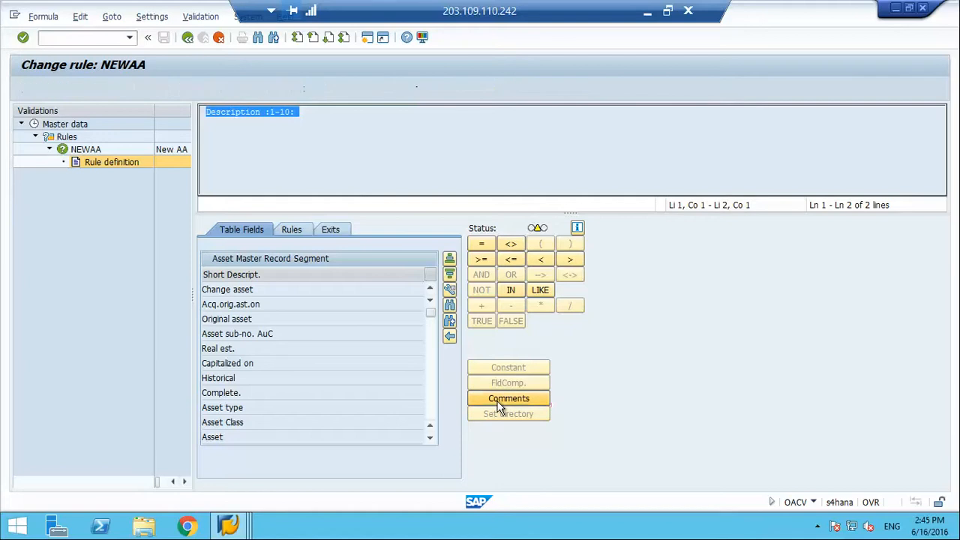
key("Return")
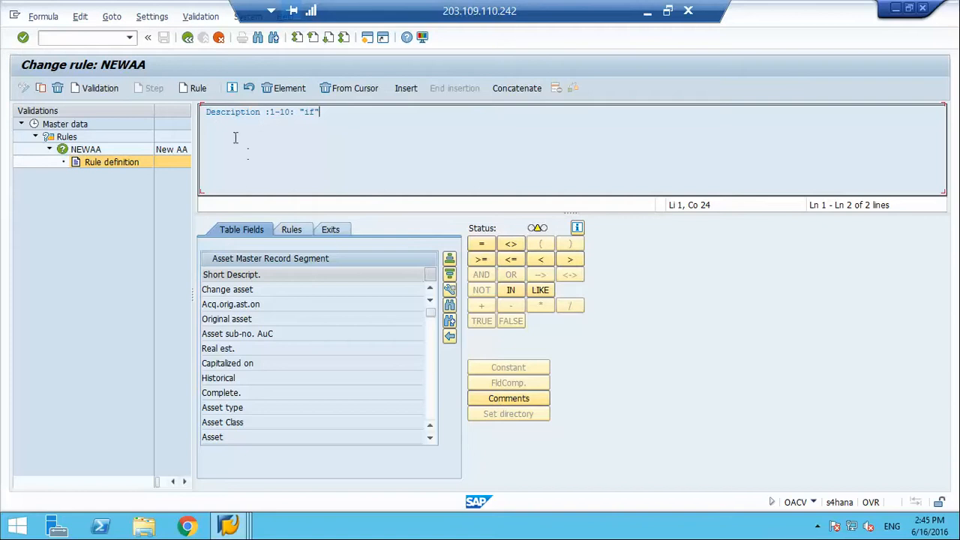
left_click(189, 38)
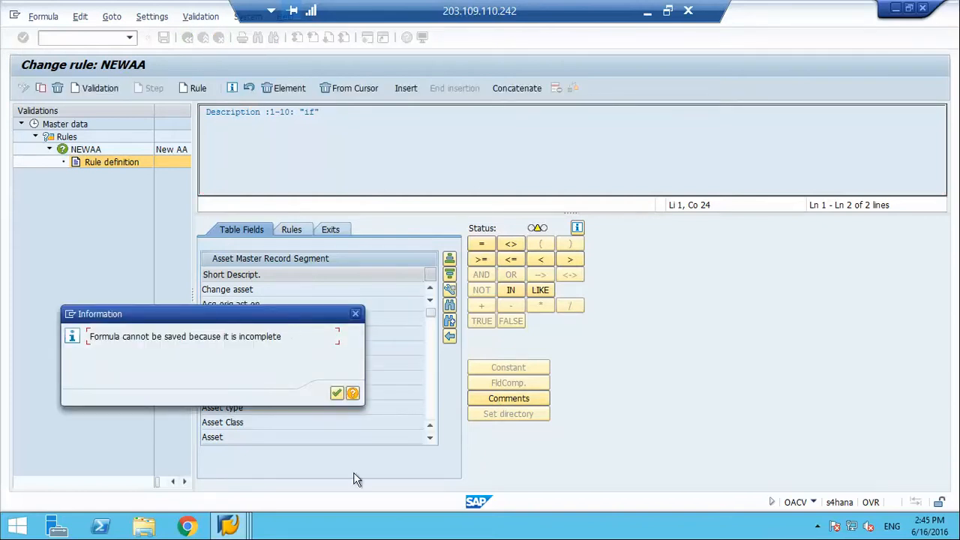
left_click(336, 394)
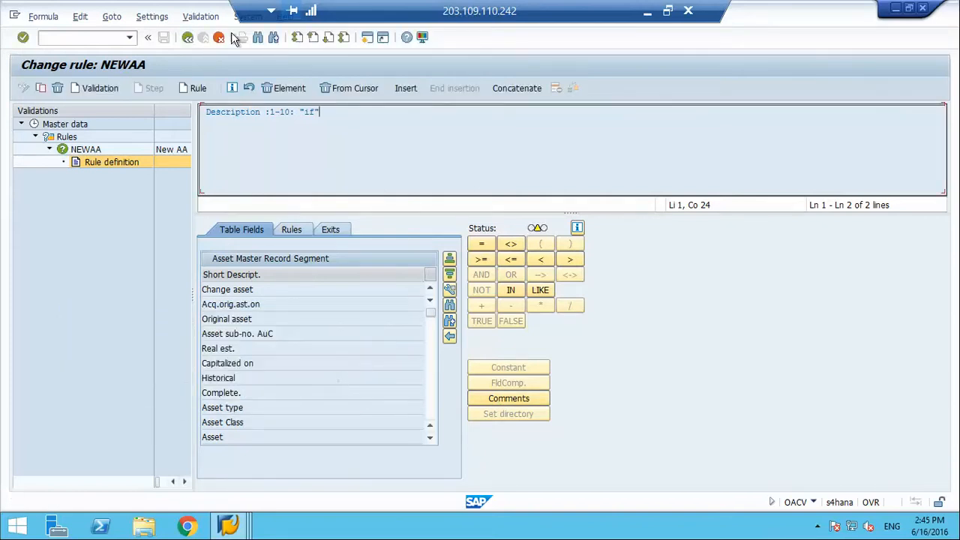
left_click(187, 39)
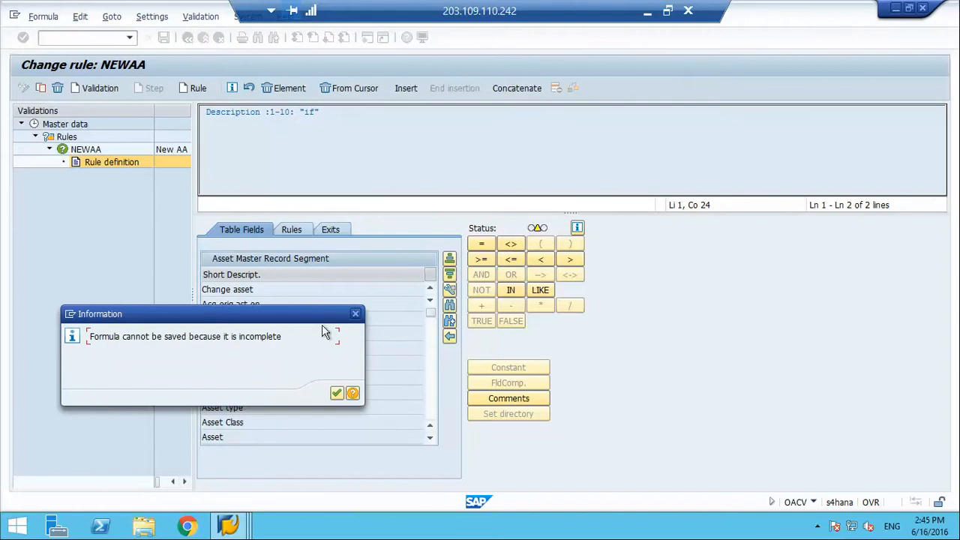
left_click(337, 393)
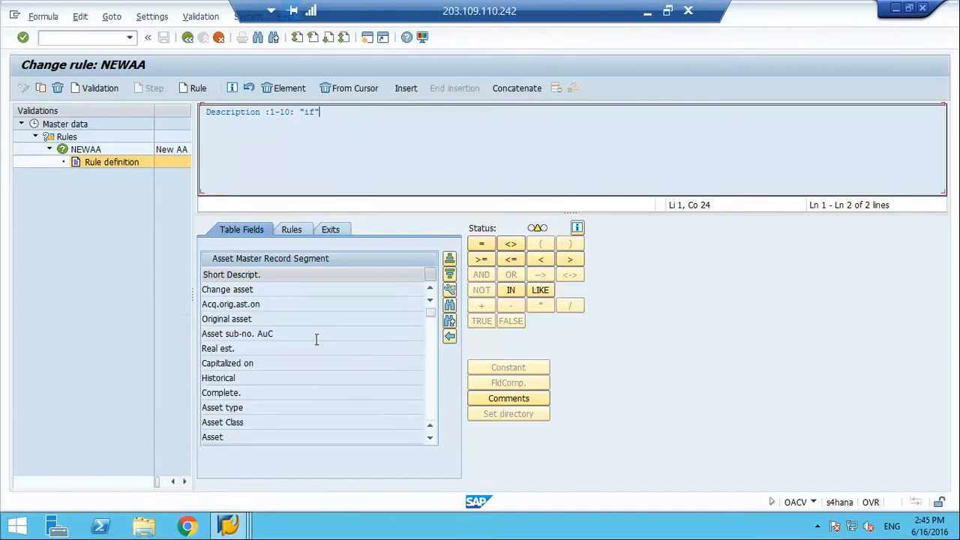
Step: Exit the Formula Builder discarding the unfinished condition, and return to the overview of validation entries
left_click(219, 39)
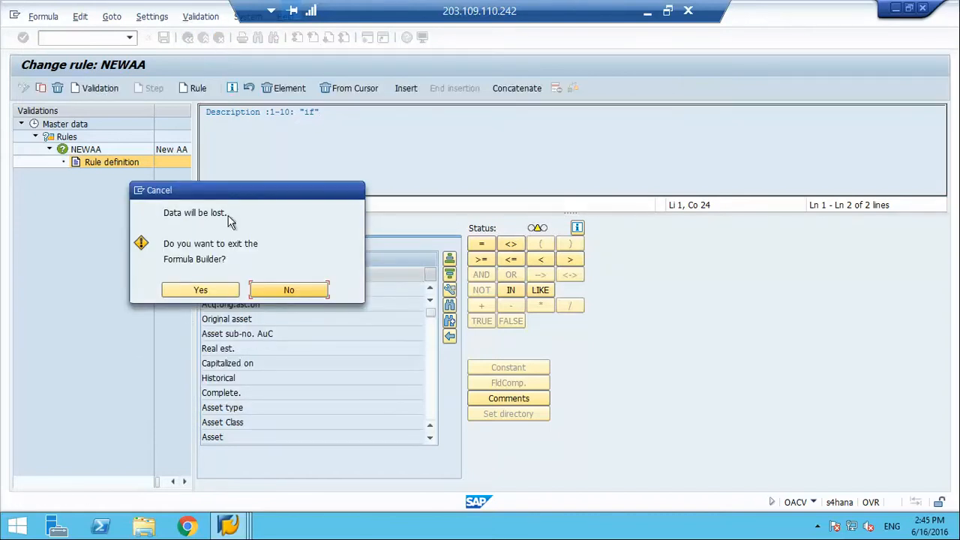
left_click(200, 290)
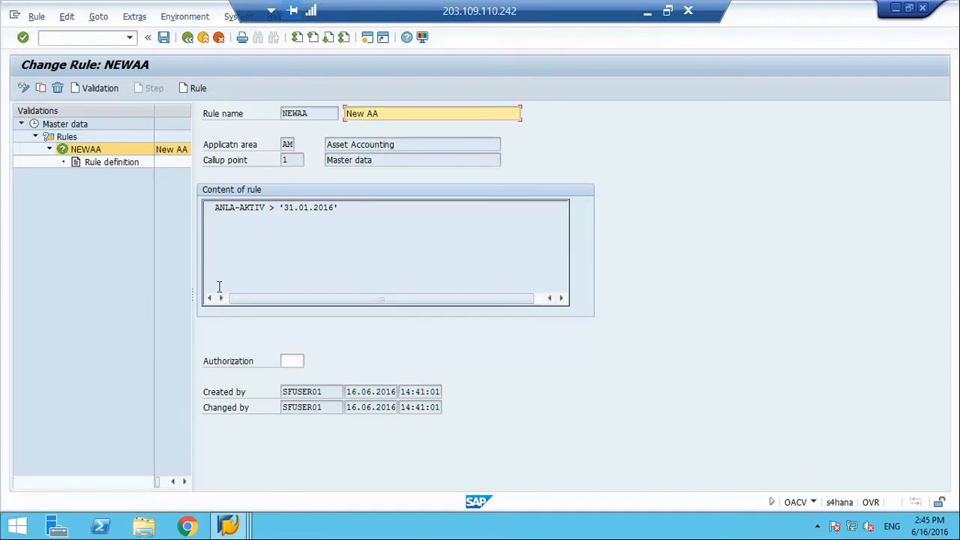
left_click(204, 39)
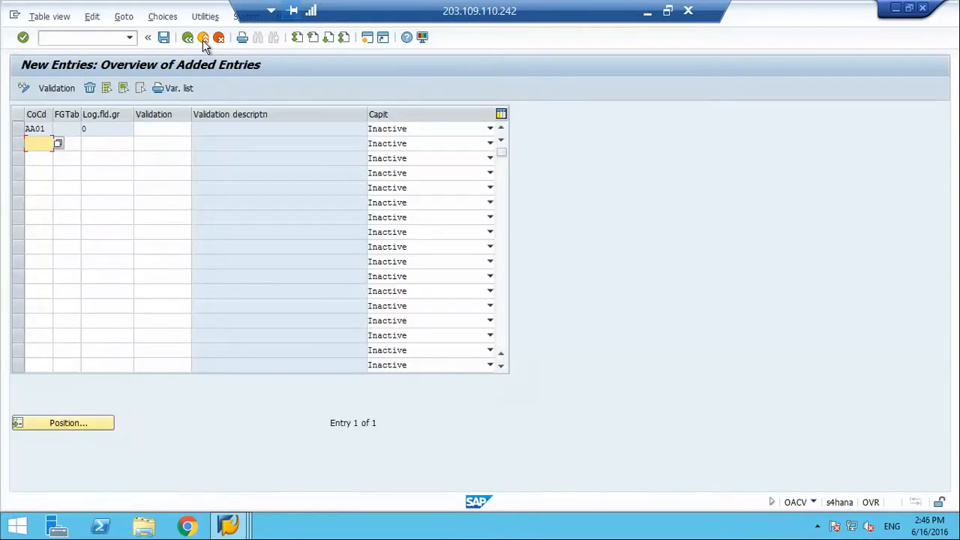
Step: Set the validation entry for company code AA01 to Active
left_click(419, 131)
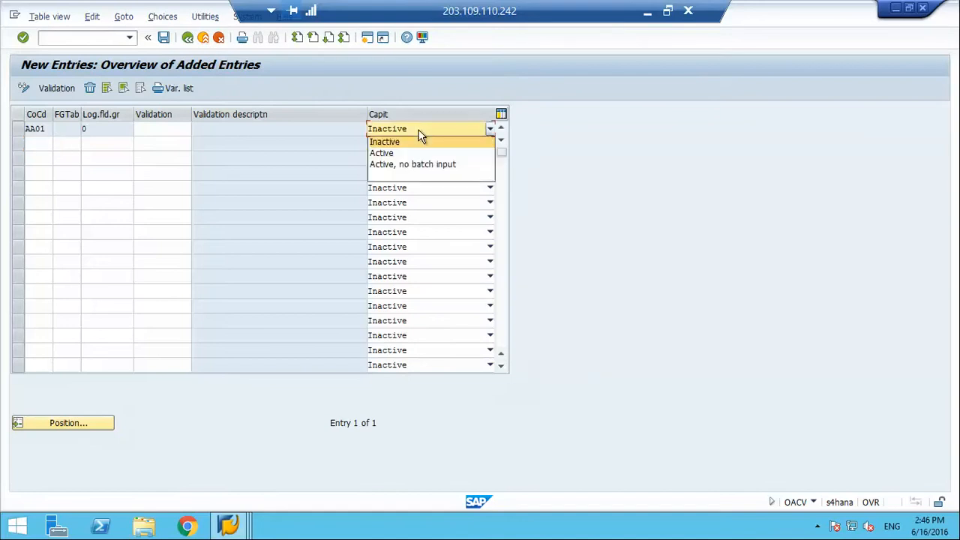
left_click(391, 154)
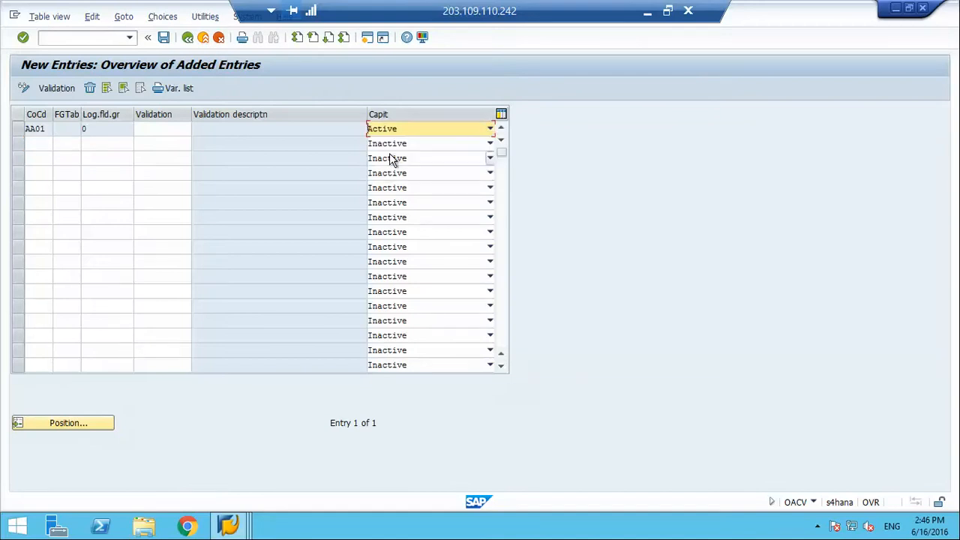
Step: Save the AA01 validation entry and narrow the Validation description and Capit columns of the table
left_click(163, 37)
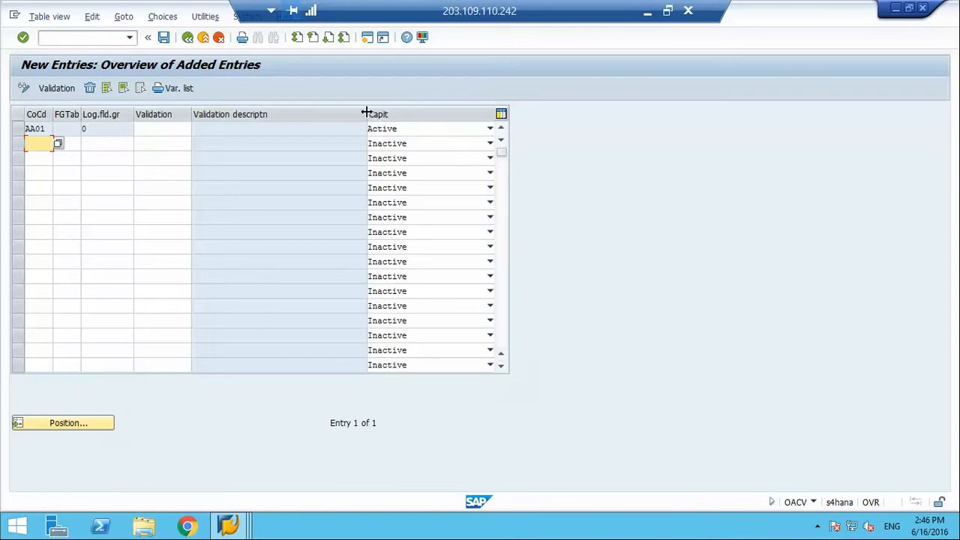
left_click_drag(366, 112, 288, 113)
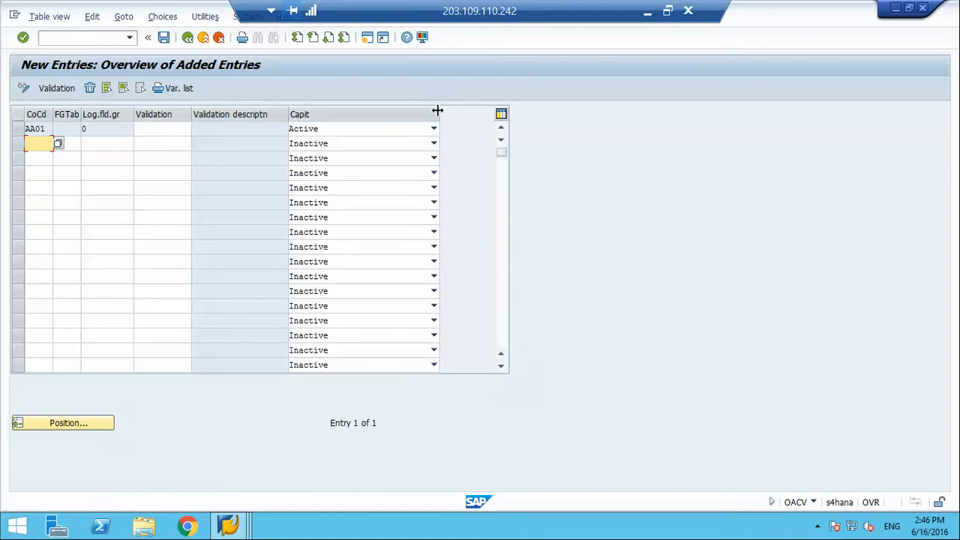
left_click_drag(439, 113, 332, 117)
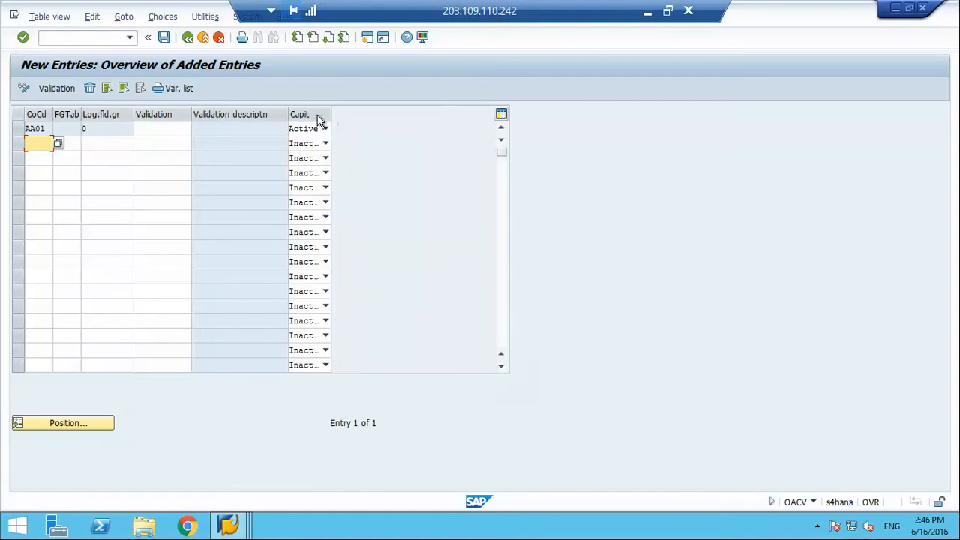
Step: Read the field help on activation levels for the AA01 entry, and return to the master data validation overview
left_click(304, 132)
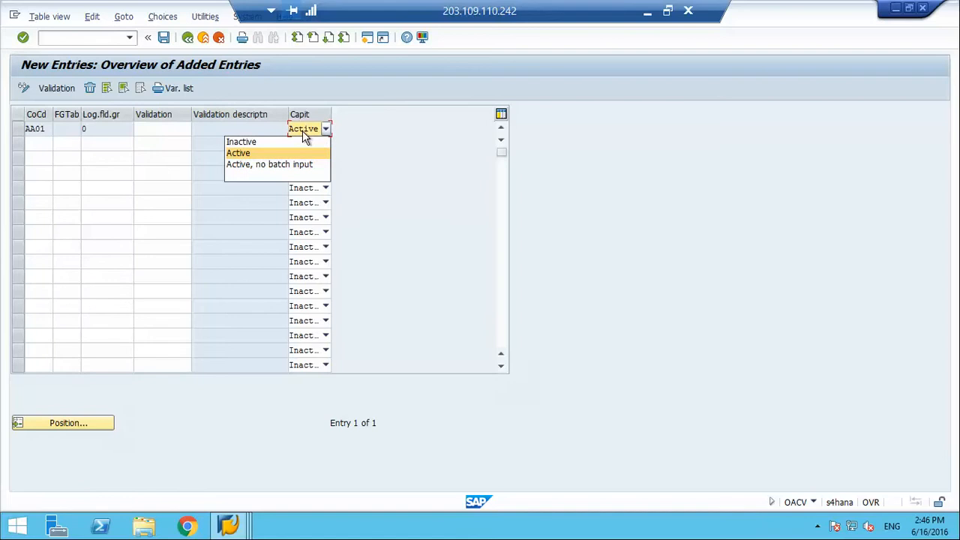
key("F1")
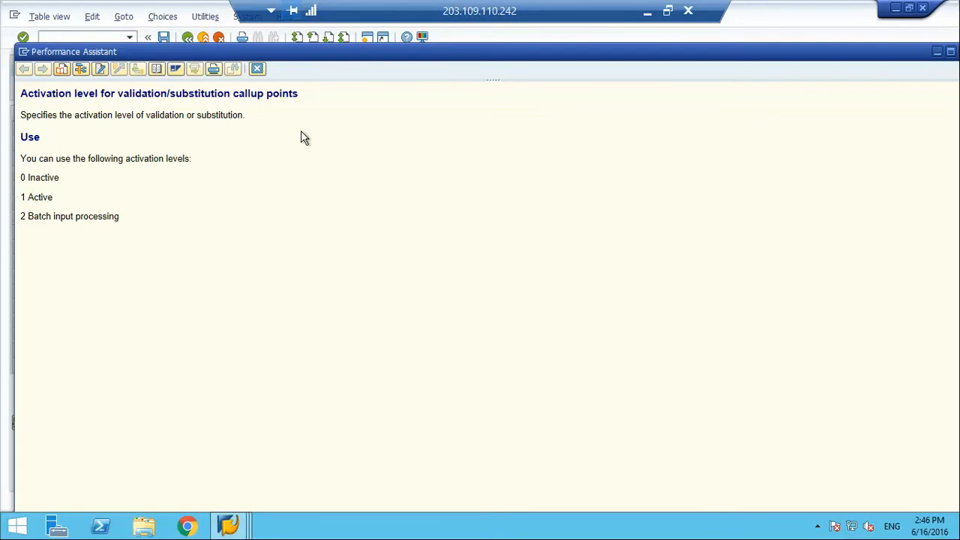
left_click(258, 68)
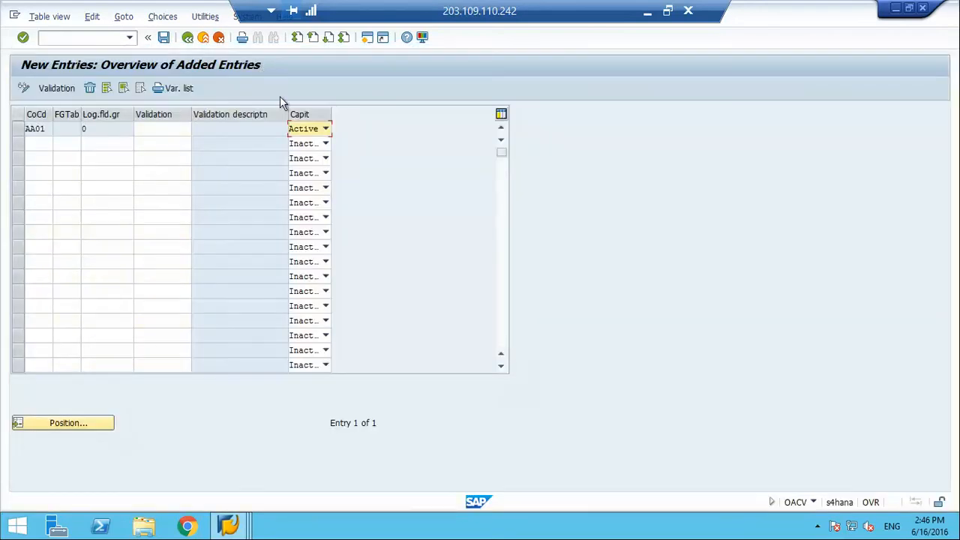
left_click(188, 38)
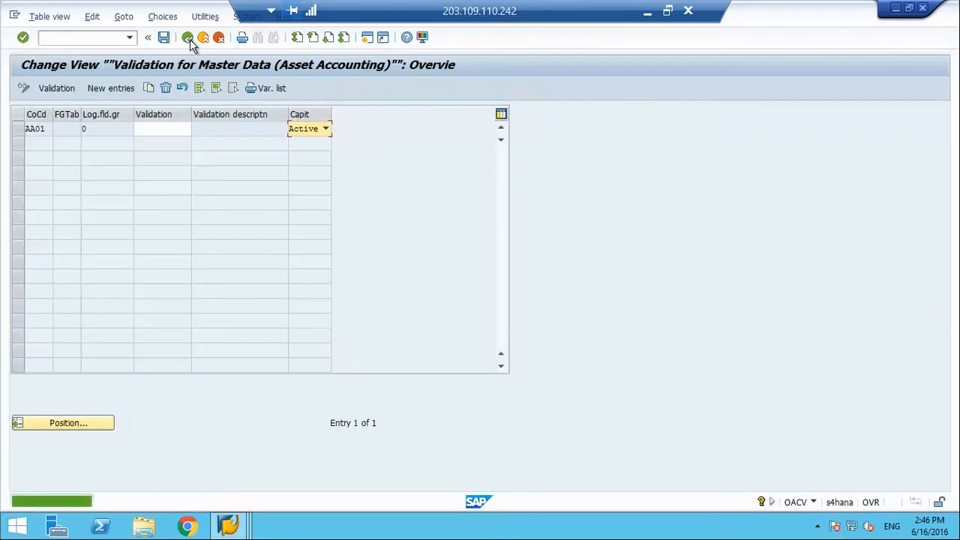
Step: Try to list the possible entries for the Validation field of company code AA01
left_click(171, 128)
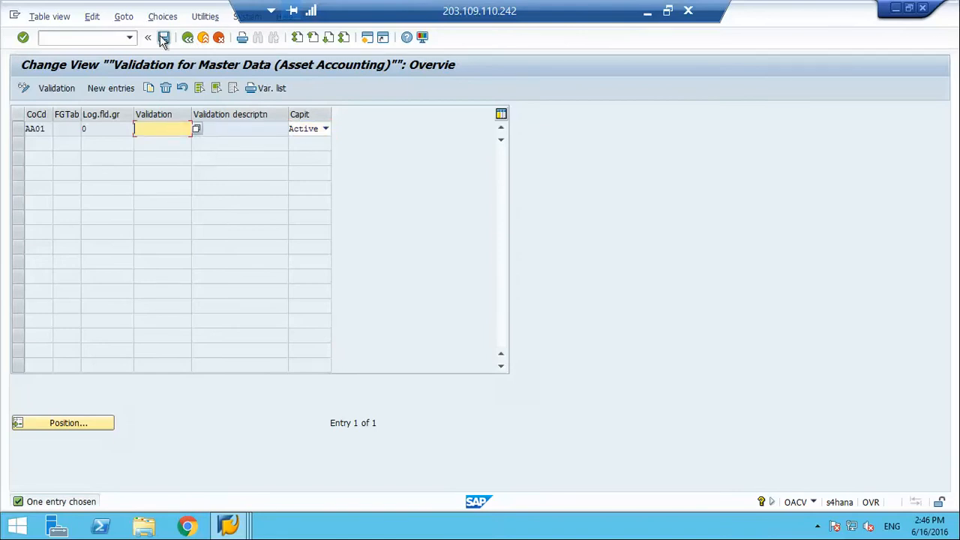
left_click(197, 130)
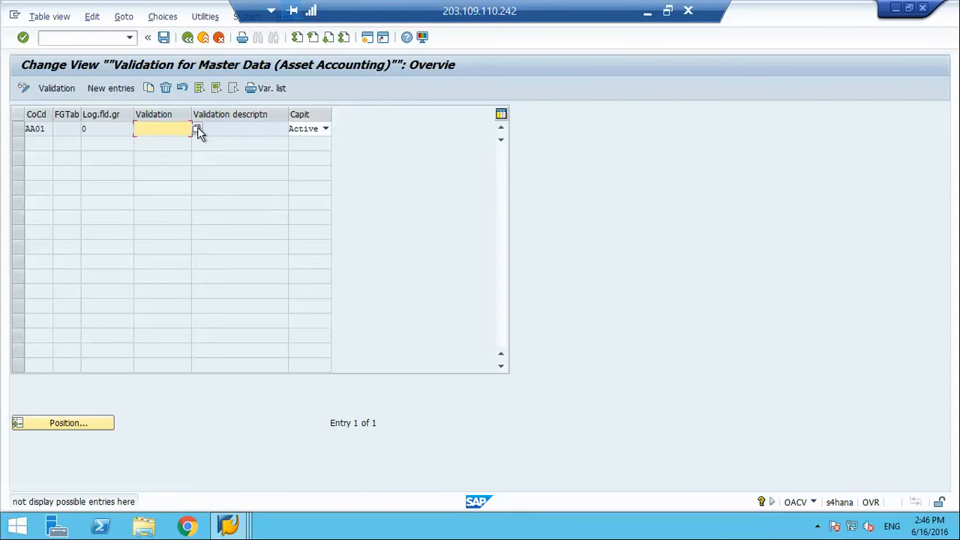
left_click(198, 130)
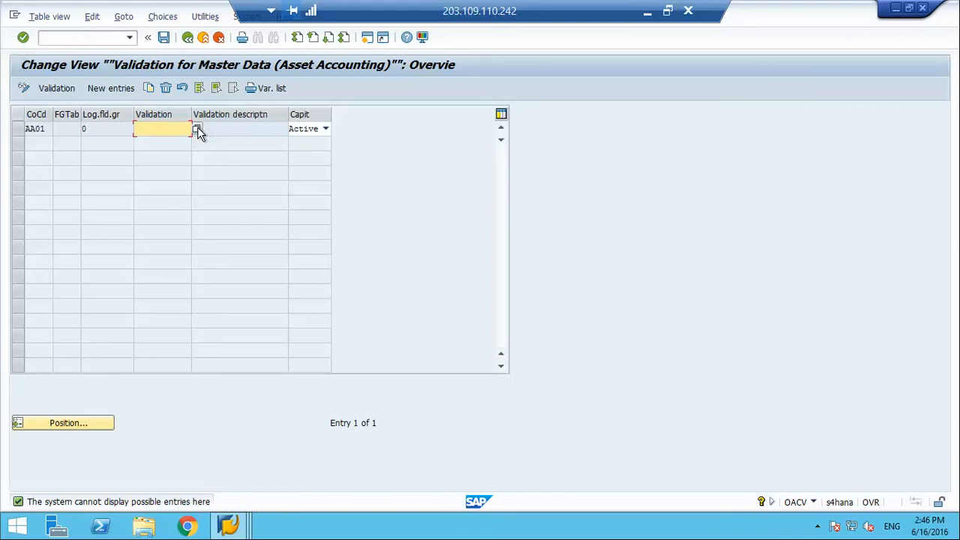
Step: Exit the master data validation view without saving the changes, returning to the implementation guide
left_click(219, 38)
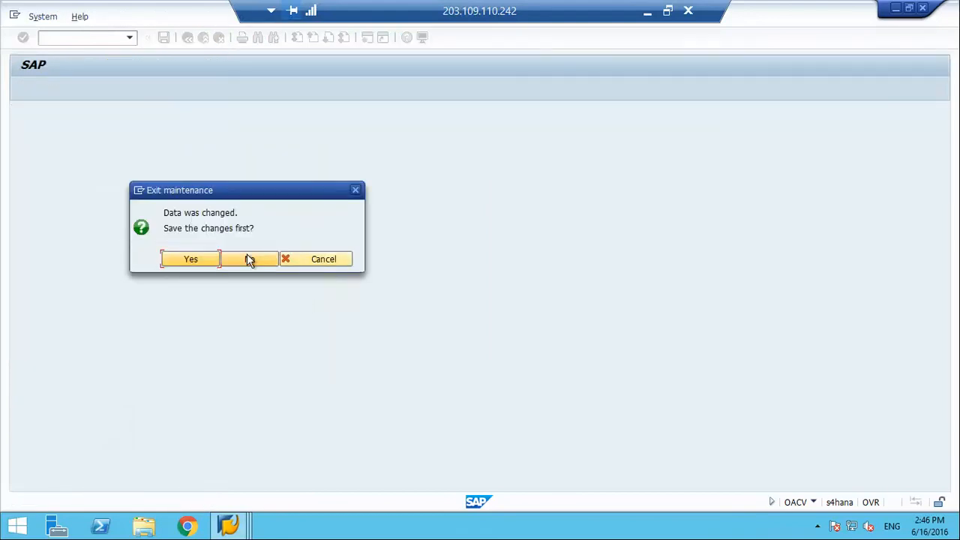
left_click(249, 259)
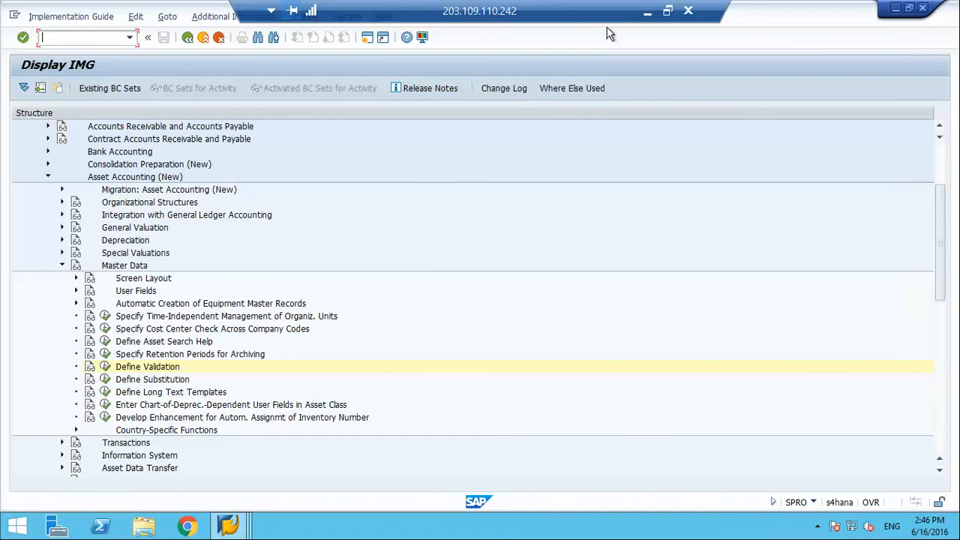
left_click(646, 12)
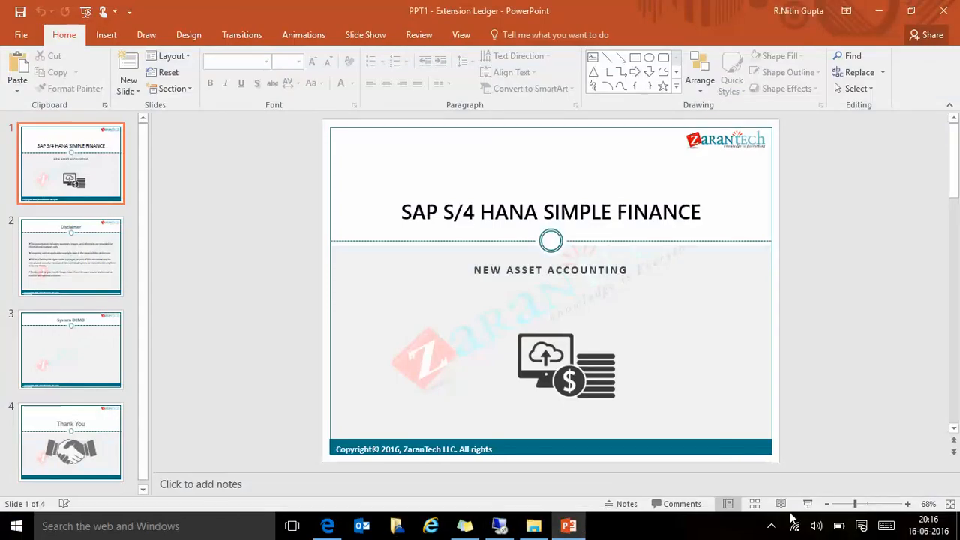
left_click(771, 525)
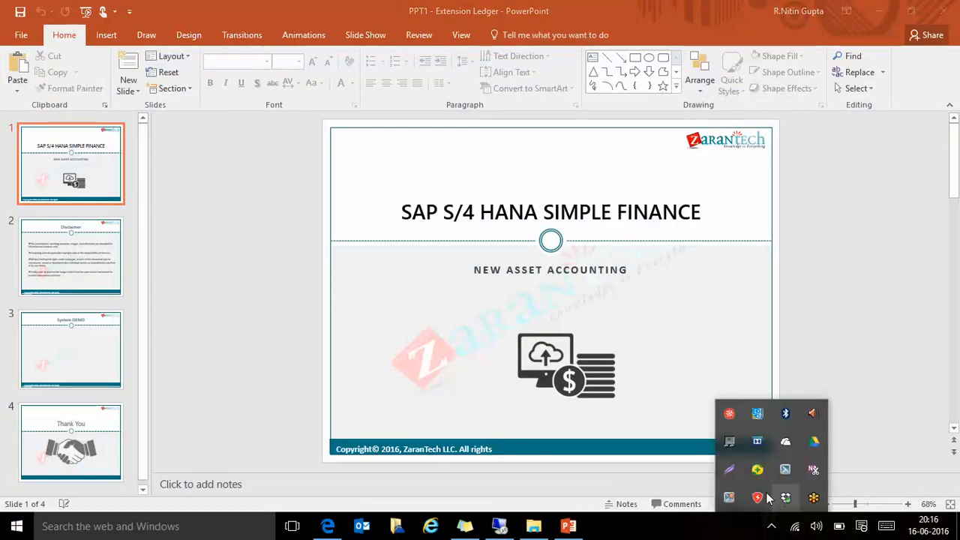